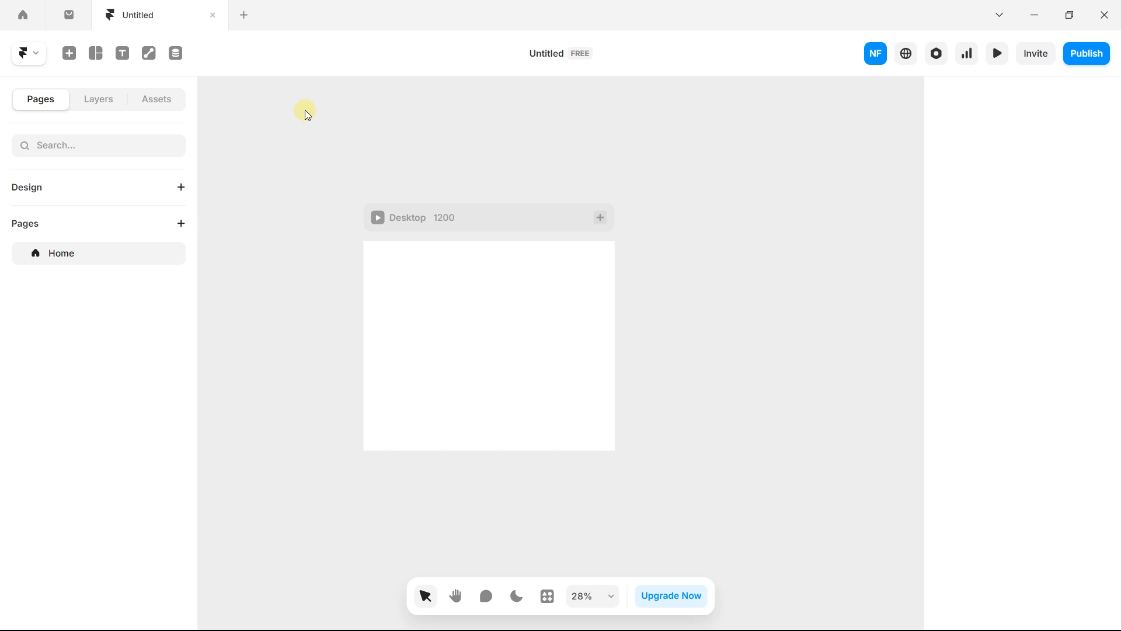
Step: Draw a rectangular frame of about 263 × 73 in the upper-left area of the Desktop page
scroll(328, 136, "up", 2)
left_click_drag(318, 192, 290, 145)
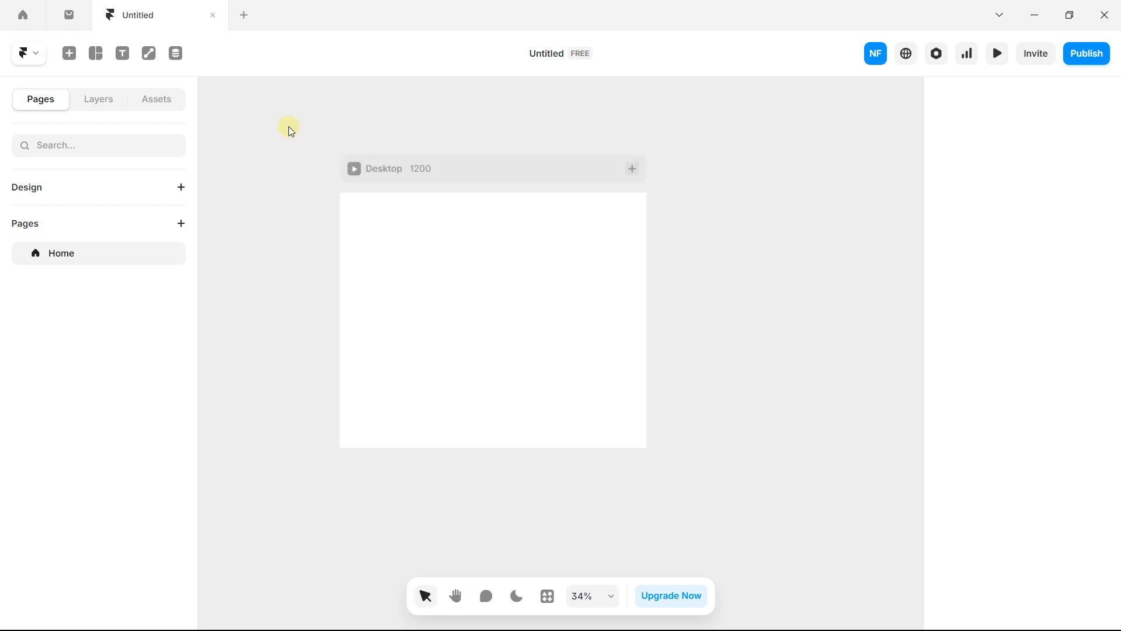
left_click(96, 58)
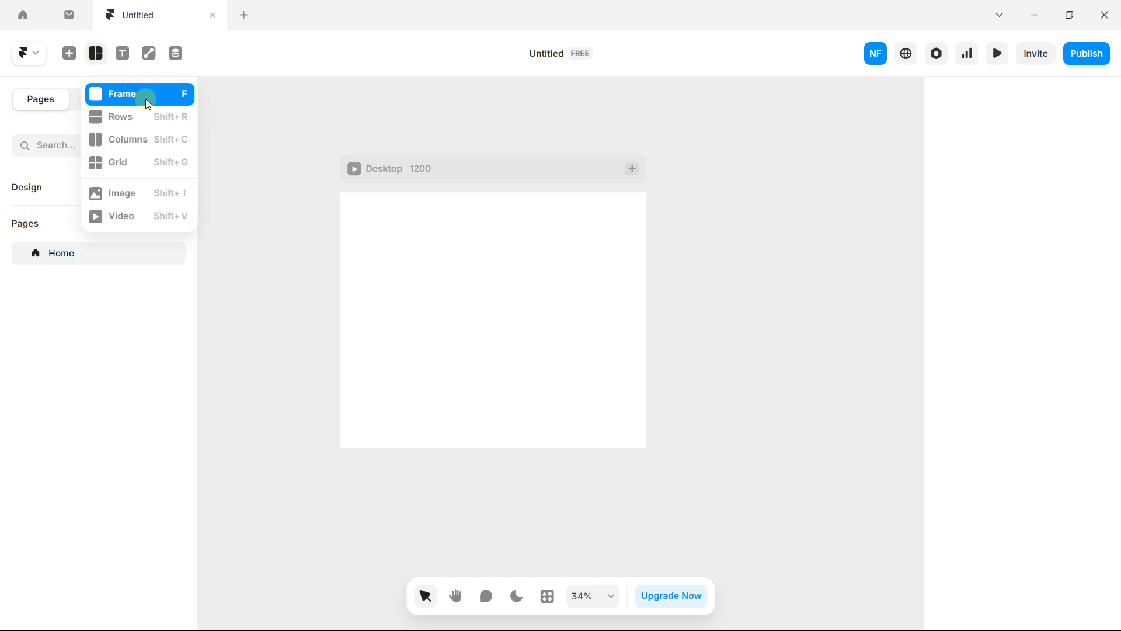
left_click(144, 95)
scroll(446, 216, "up", 2)
left_click_drag(363, 217, 383, 238)
scroll(370, 217, "up", 5)
scroll(358, 222, "up", 3)
Step: Set the frame's fill to red FF0000 and round its corners
scroll(1004, 286, "down", 6)
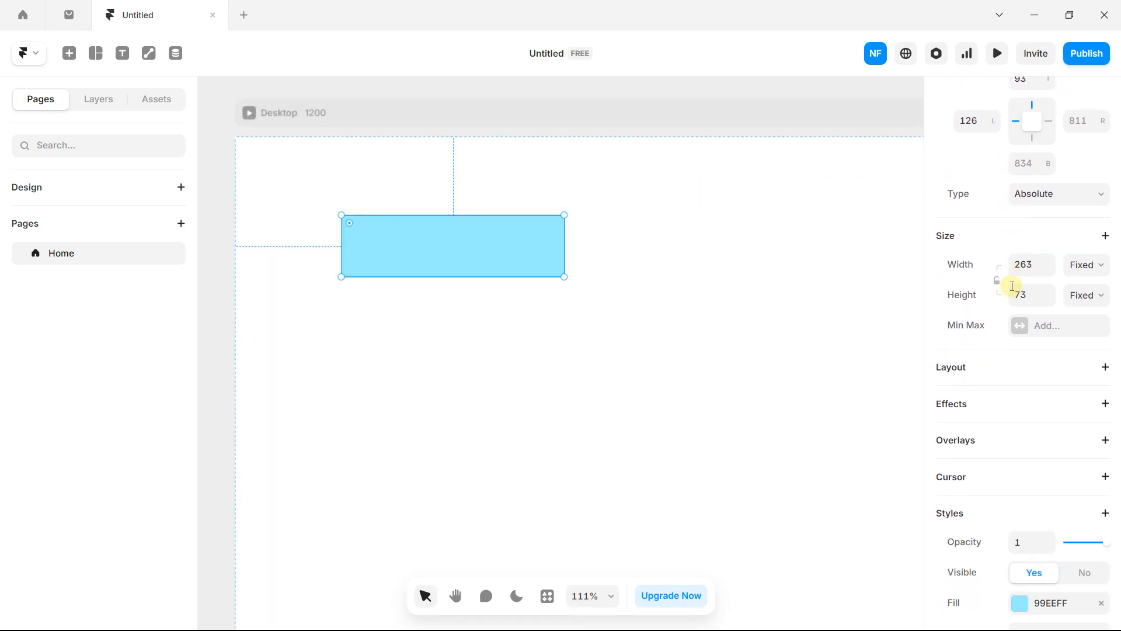
left_click(1021, 385)
left_click_drag(858, 500, 918, 498)
left_click_drag(871, 446, 921, 376)
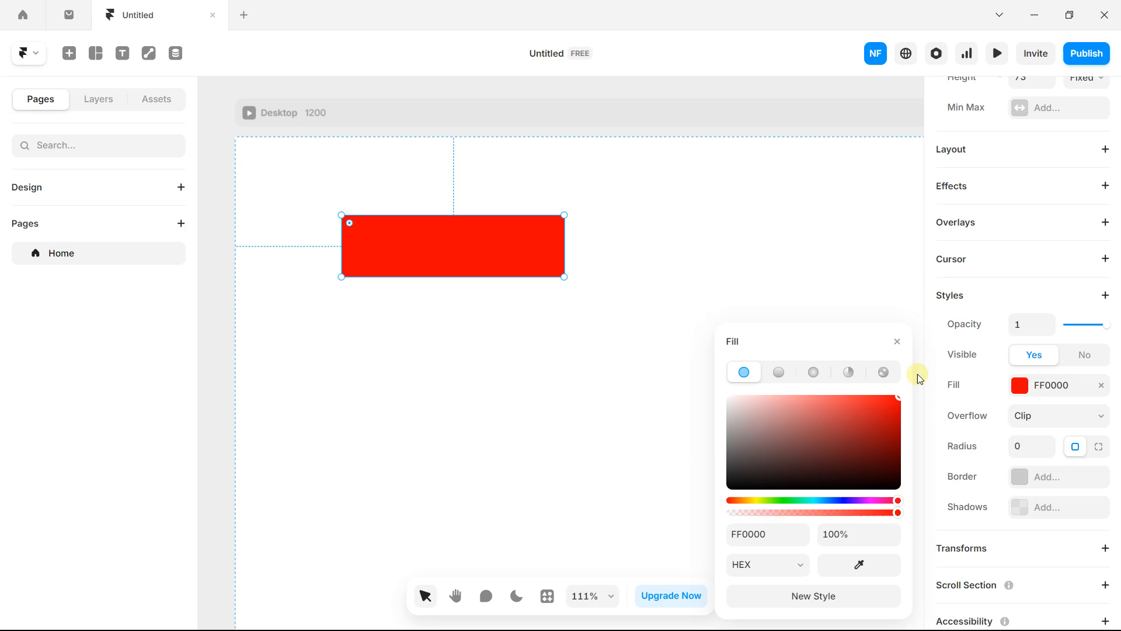
left_click_drag(352, 225, 355, 226)
left_click(212, 158)
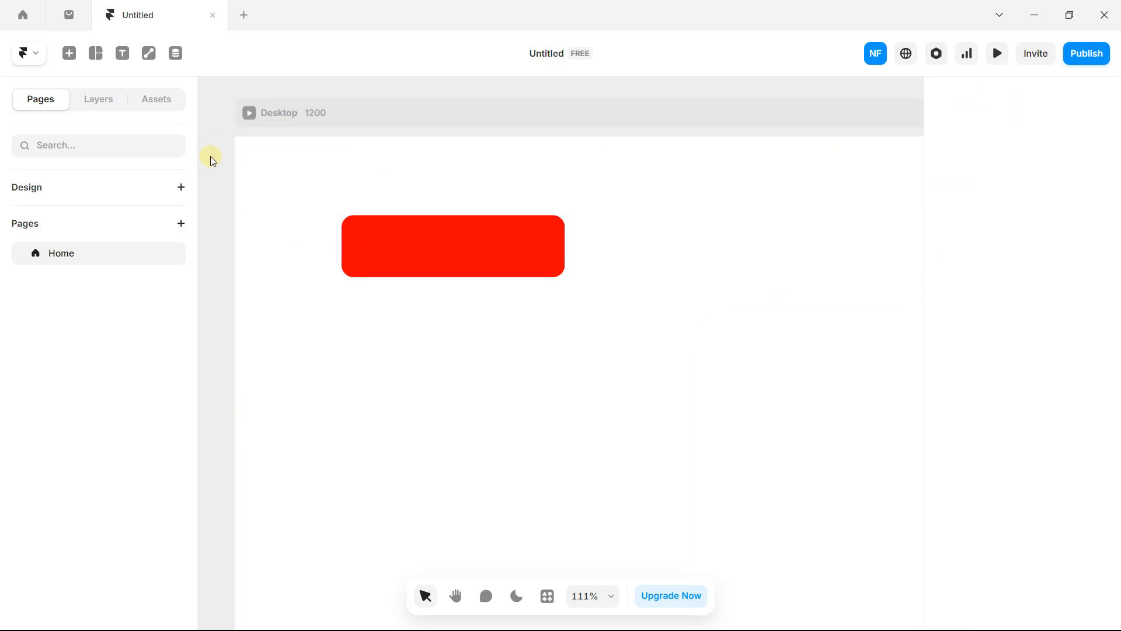
Step: Add the text "Subscribe" inside the red frame
left_click(124, 61)
left_click(427, 246)
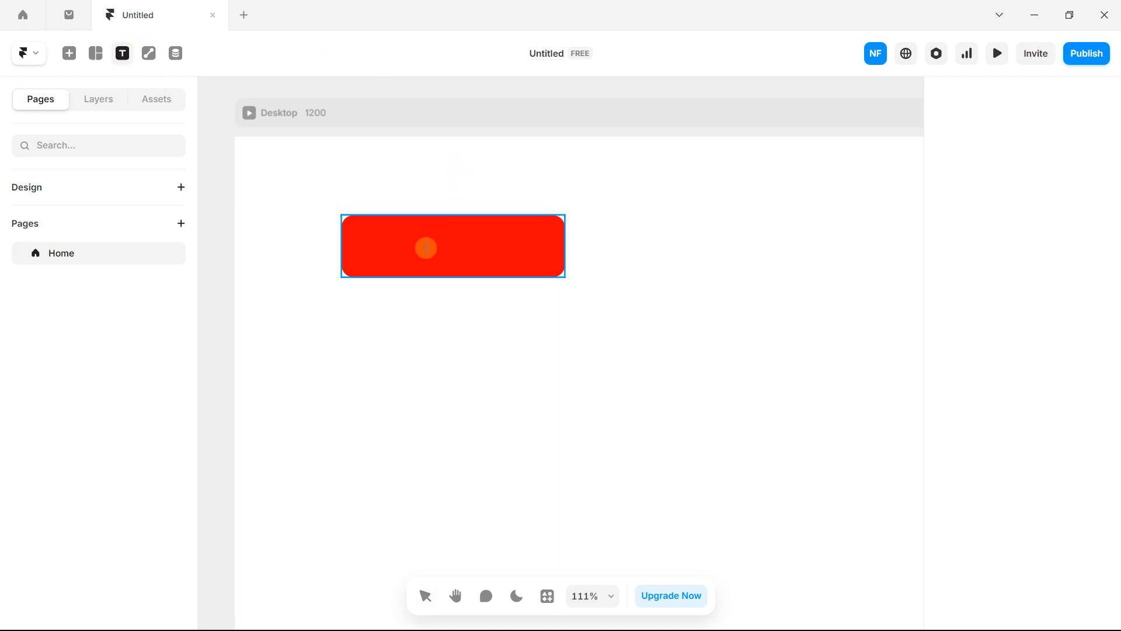
left_click(397, 246)
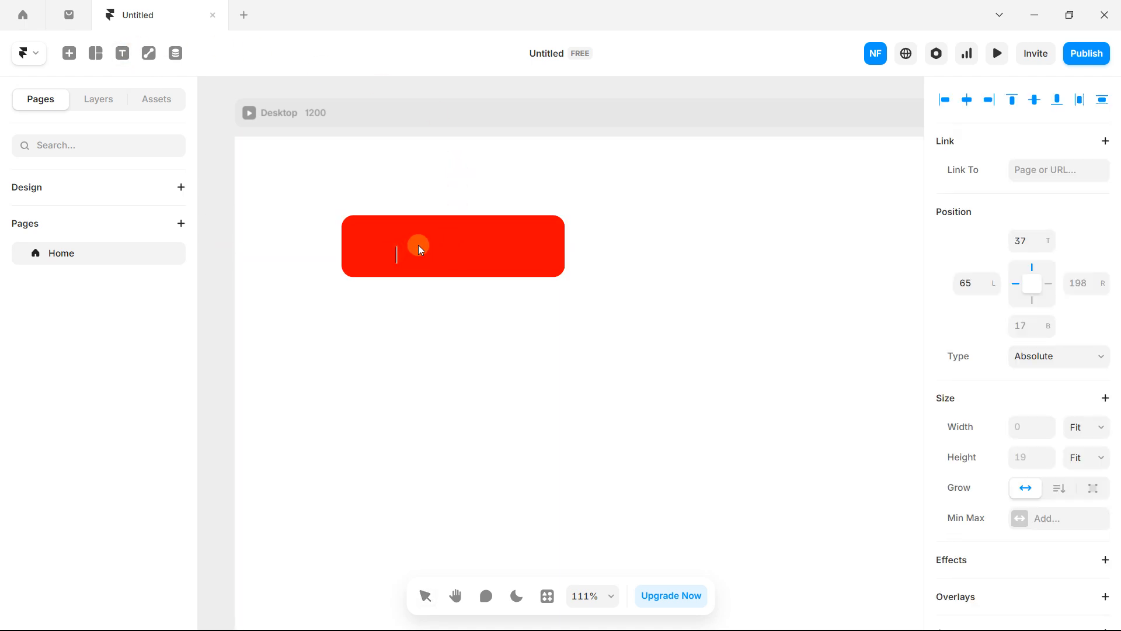
key("Caps_Lock")
type("S")
key("Caps_Lock")
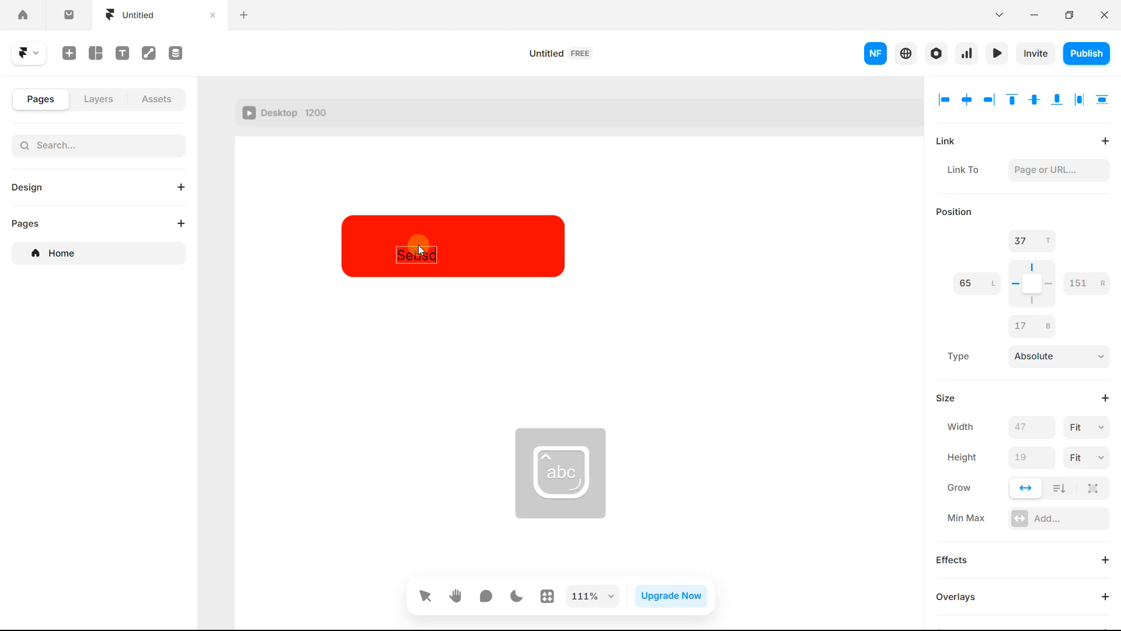
type("ebsc")
key("BackSpace")
key("BackSpace")
key("BackSpace")
key("BackSpace")
key("BackSpace")
key("Caps_Lock")
type("S")
key("Caps_Lock")
type("ubscribe")
key("Escape")
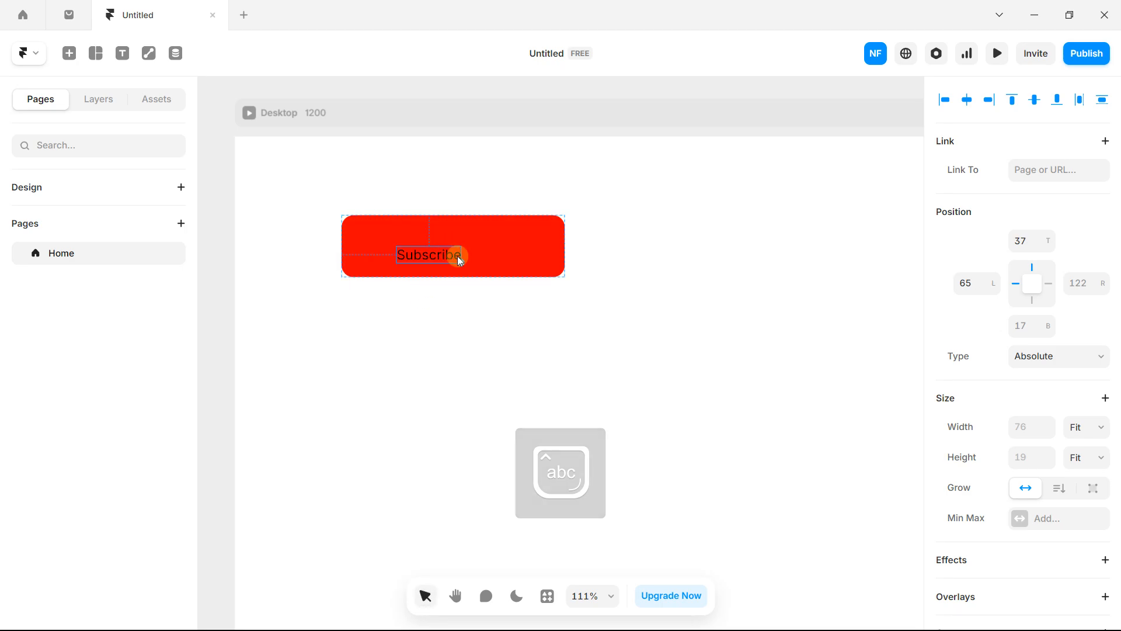
Step: Set the color of the Subscribe text to white FFFFFF
scroll(1112, 353, "down", 3)
scroll(1111, 353, "down", 7)
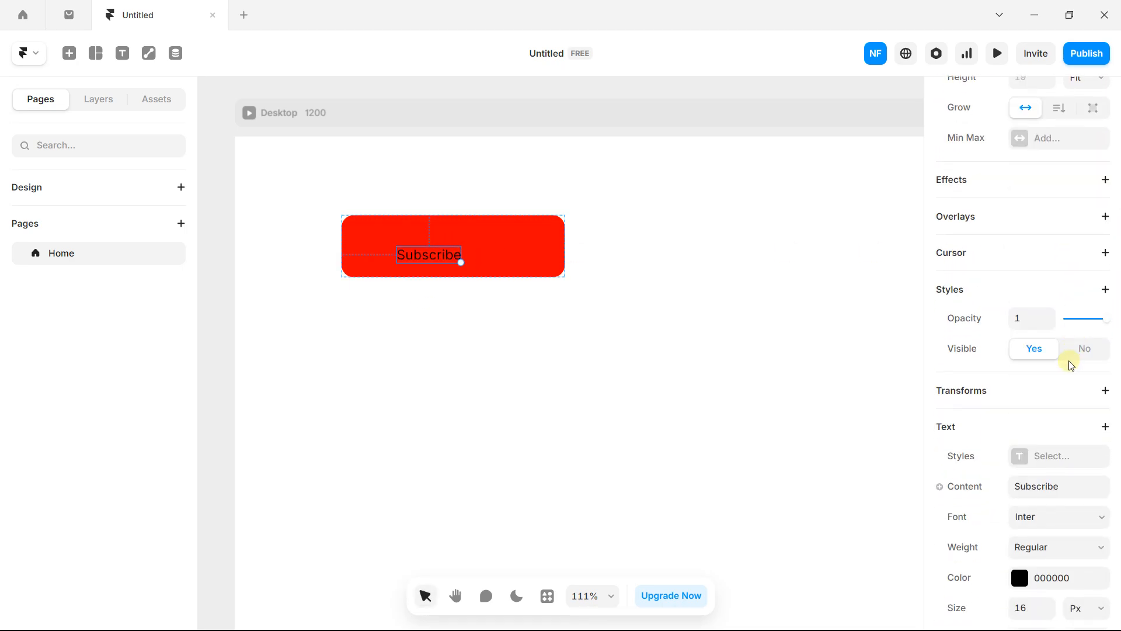
left_click(1019, 425)
left_click_drag(843, 450, 699, 313)
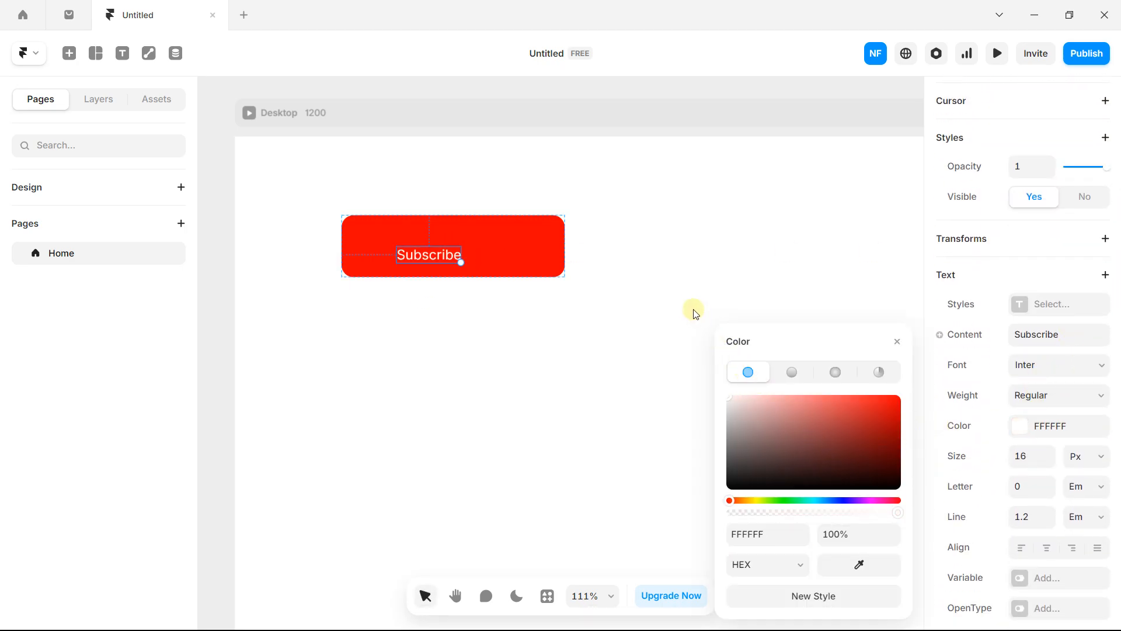
Step: Enlarge the Subscribe text and center it inside the red button frame
left_click_drag(466, 267, 433, 247)
left_click(472, 302)
left_click(555, 252)
left_click(486, 307)
scroll(485, 300, "down", 3)
key("v")
left_click(410, 213)
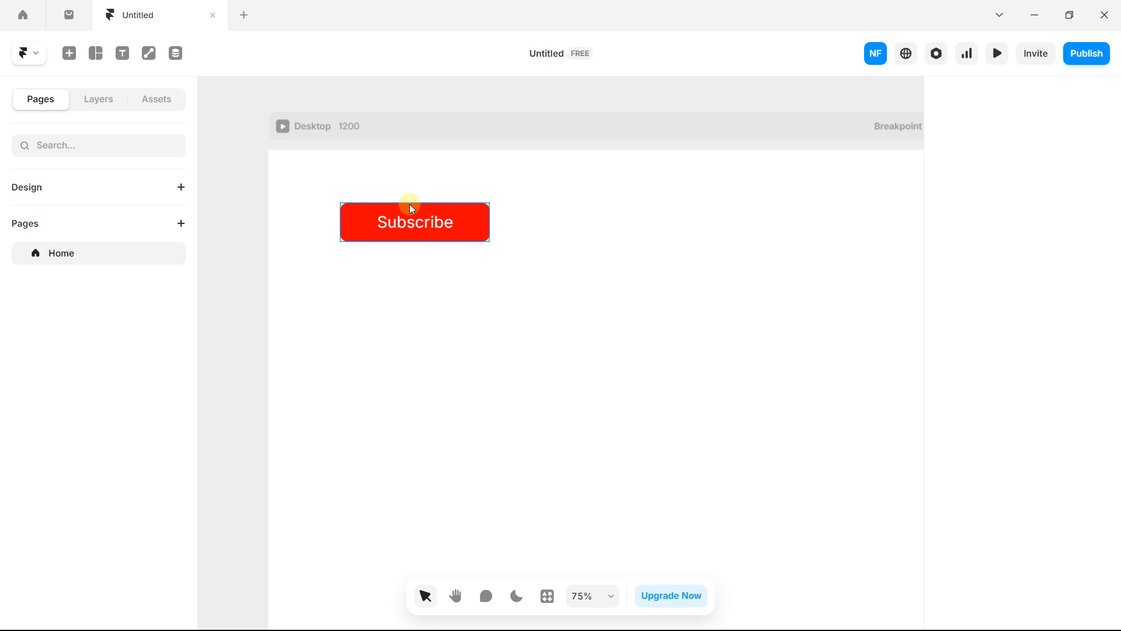
Step: Show the page's layer tree and expand the Desktop and its frame down to the Subscribe text
left_click(159, 104)
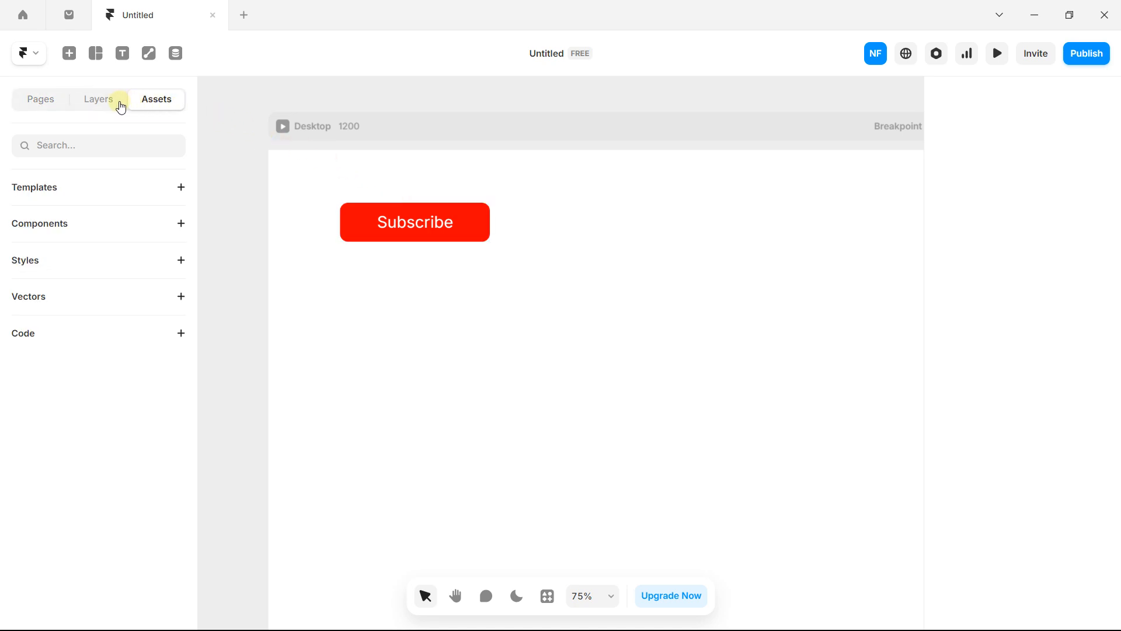
left_click(107, 111)
left_click(18, 225)
left_click(46, 247)
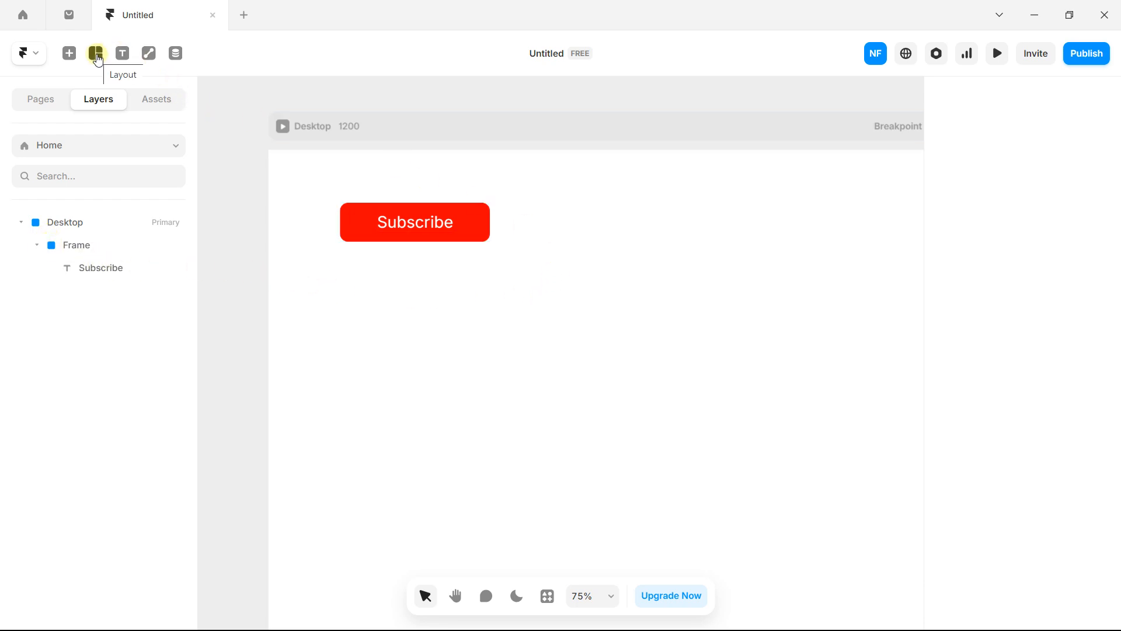
left_click(74, 56)
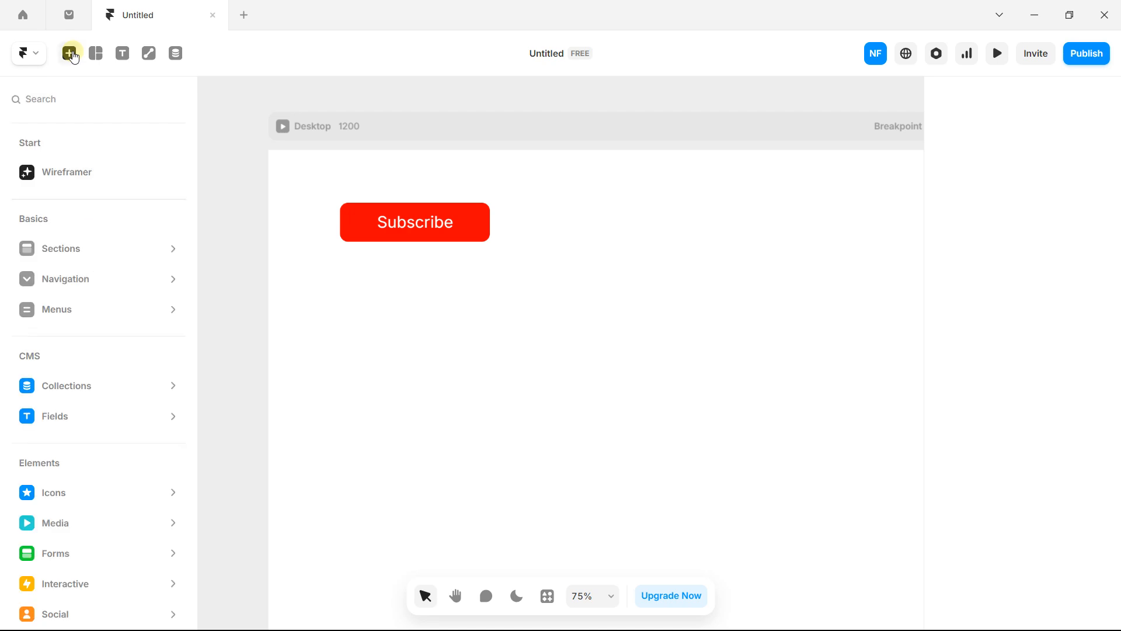
left_click(75, 57)
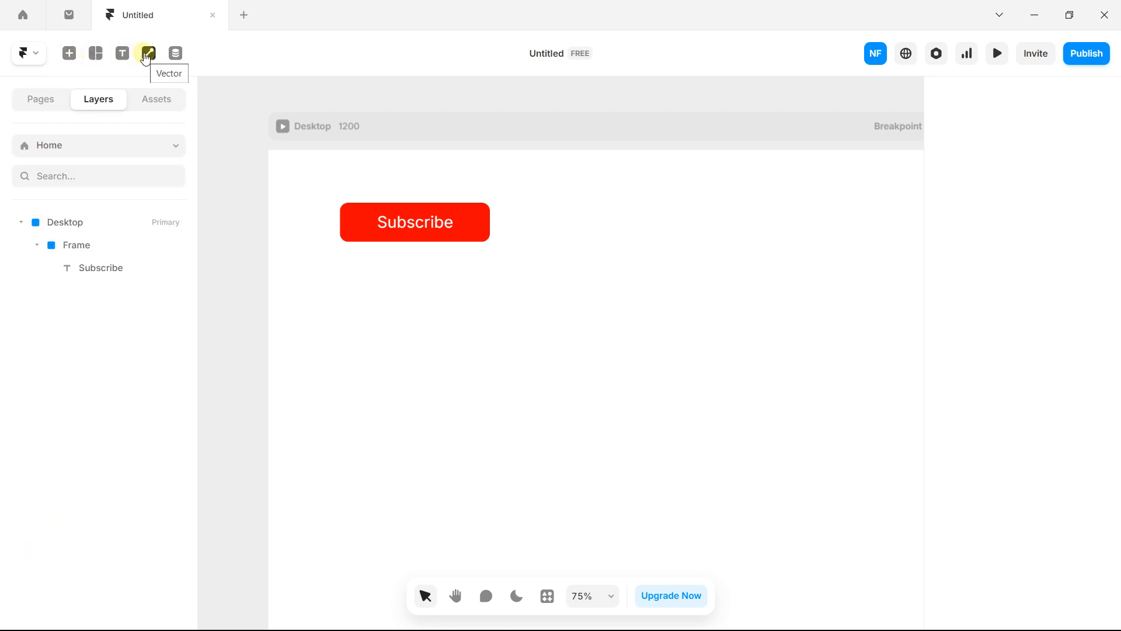
Step: Draw a nearly square frame of about 226 × 229 on the page, to the right of the Subscribe button
left_click(96, 53)
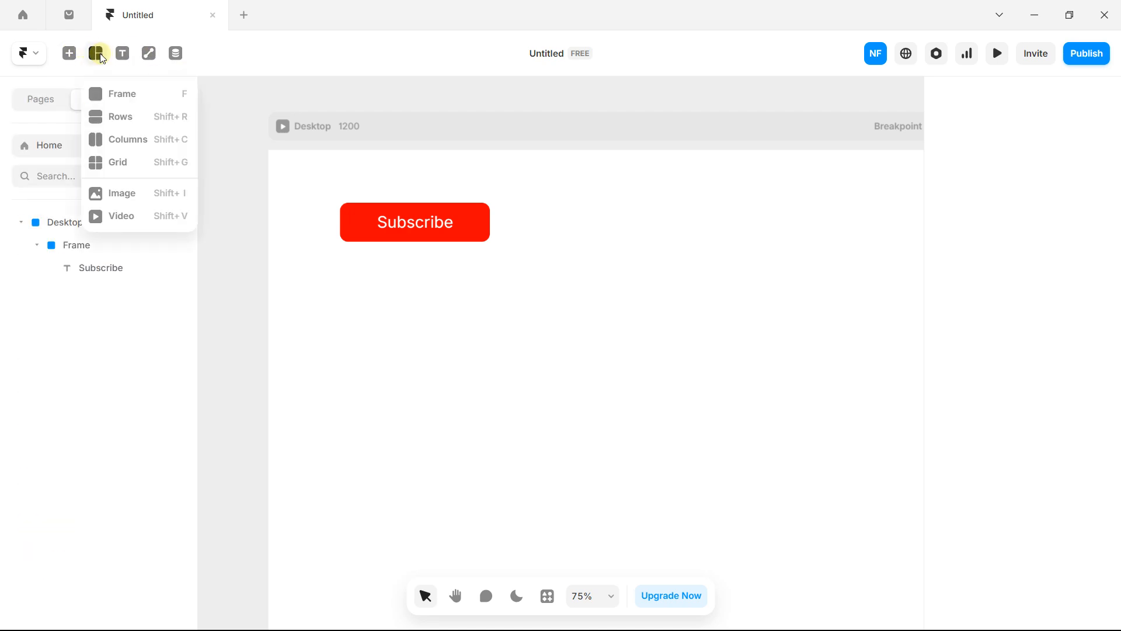
left_click(117, 93)
left_click_drag(637, 227, 767, 358)
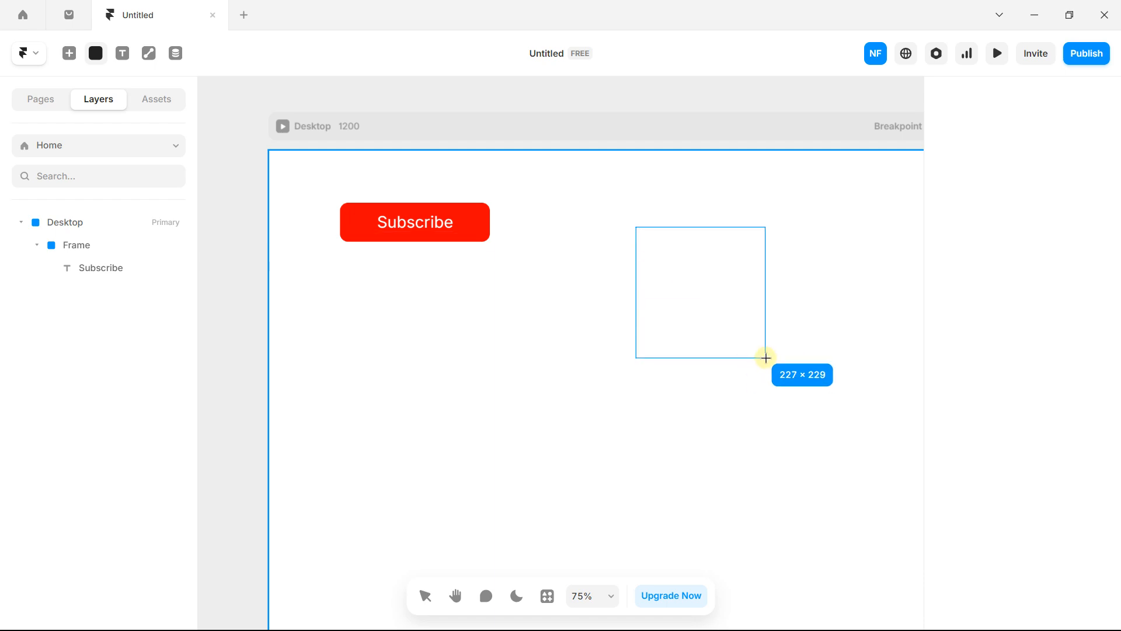
left_click_drag(738, 293, 604, 279)
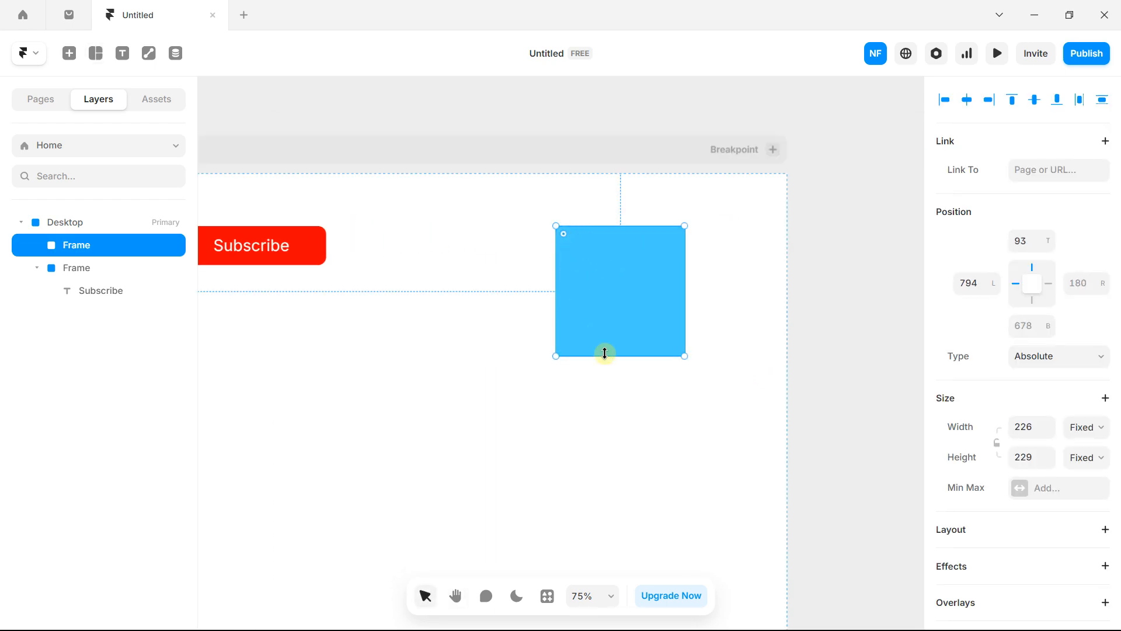
Step: Set the fill of the nearly square frame to a dark blue
scroll(999, 295, "down", 8)
left_click(1018, 309)
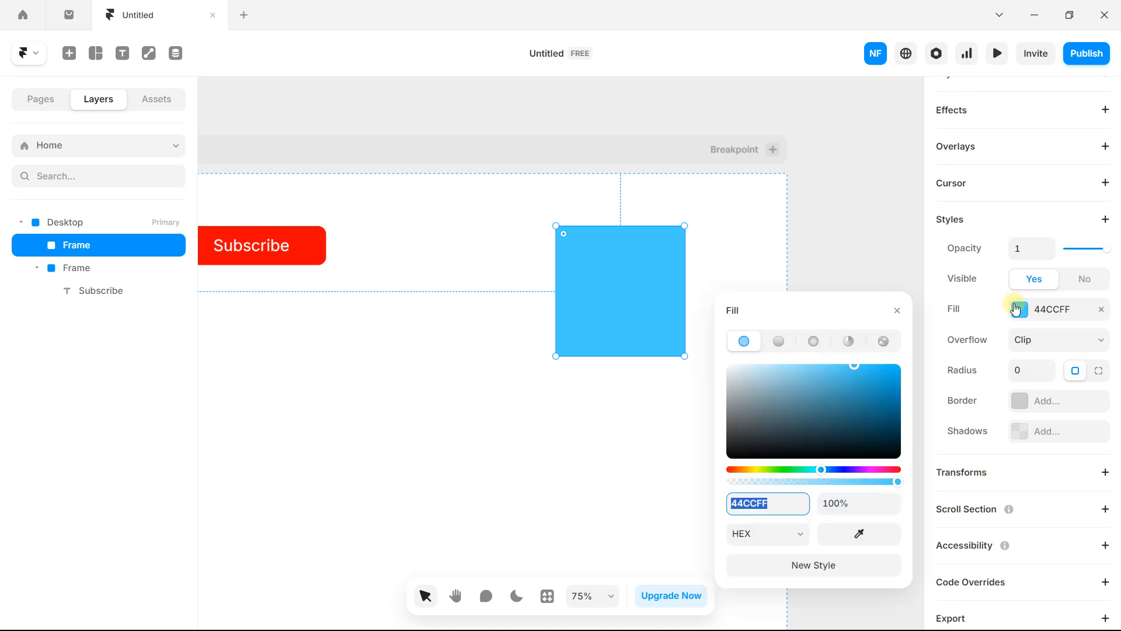
left_click_drag(830, 474, 850, 468)
left_click_drag(855, 366, 900, 384)
left_click_drag(849, 474, 837, 470)
left_click_drag(900, 384, 900, 402)
left_click(858, 226)
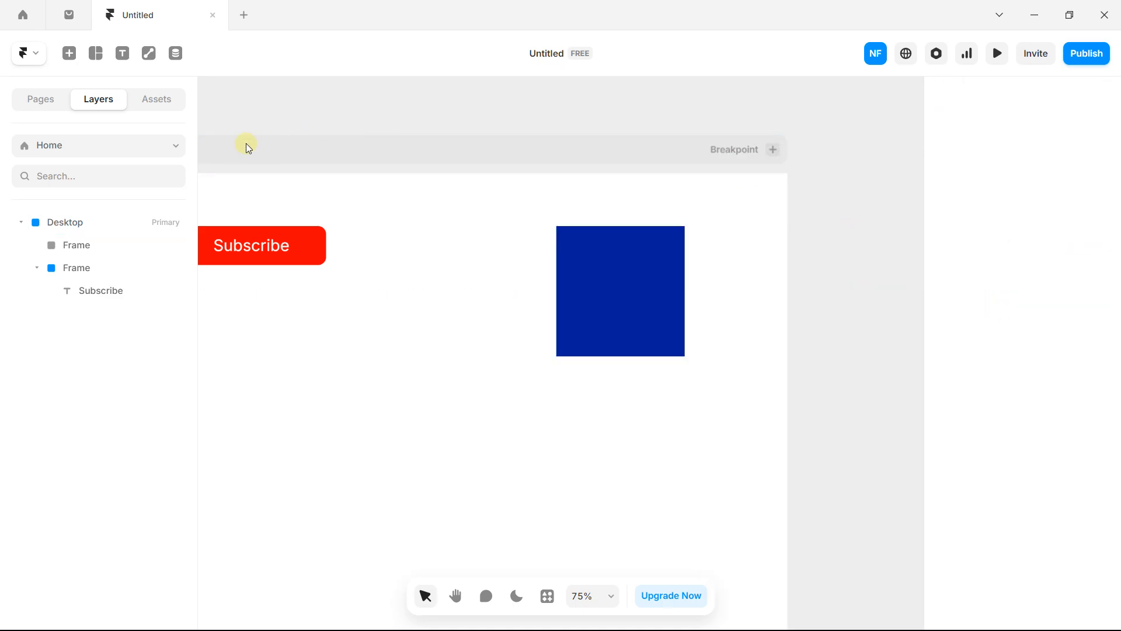
Step: Draw a vector rectangle of about 58 × 79 in the lower middle of the blue frame
left_click(148, 54)
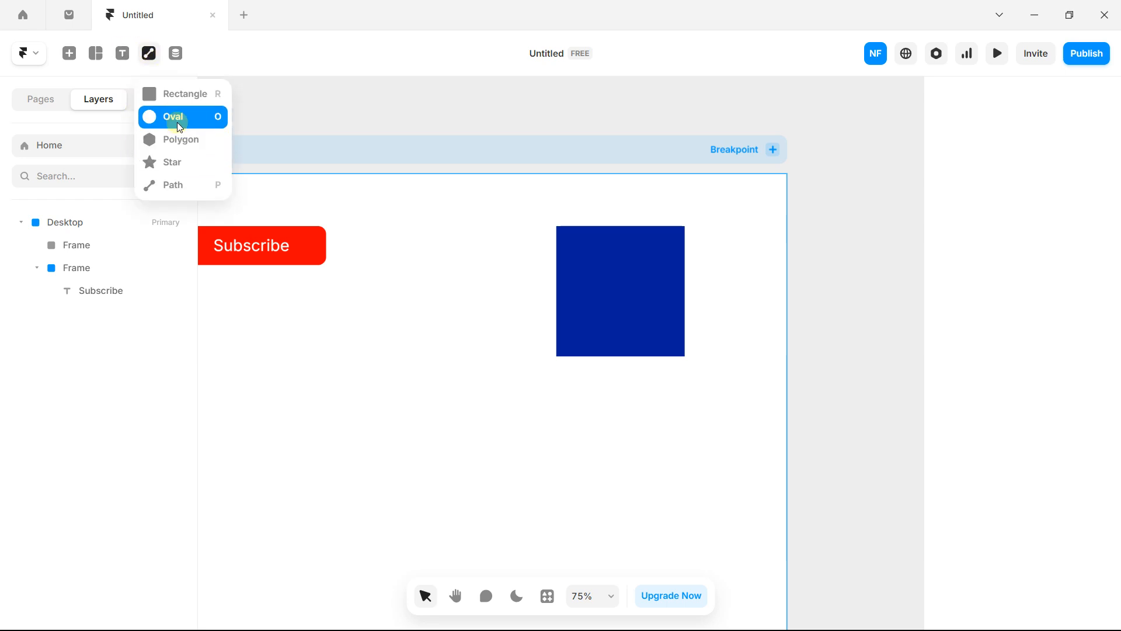
left_click(176, 95)
scroll(620, 307, "up", 5)
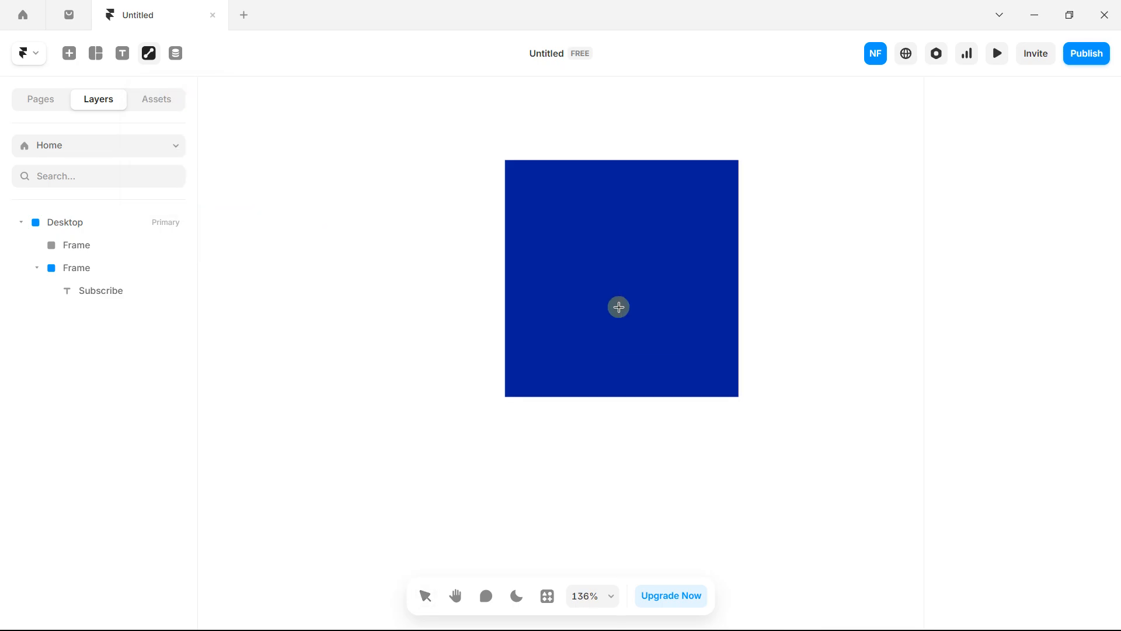
scroll(580, 285, "down", 3)
mouse_move(579, 286)
left_mouse_down()
mouse_move(619, 346)
mouse_move(619, 311)
left_mouse_up()
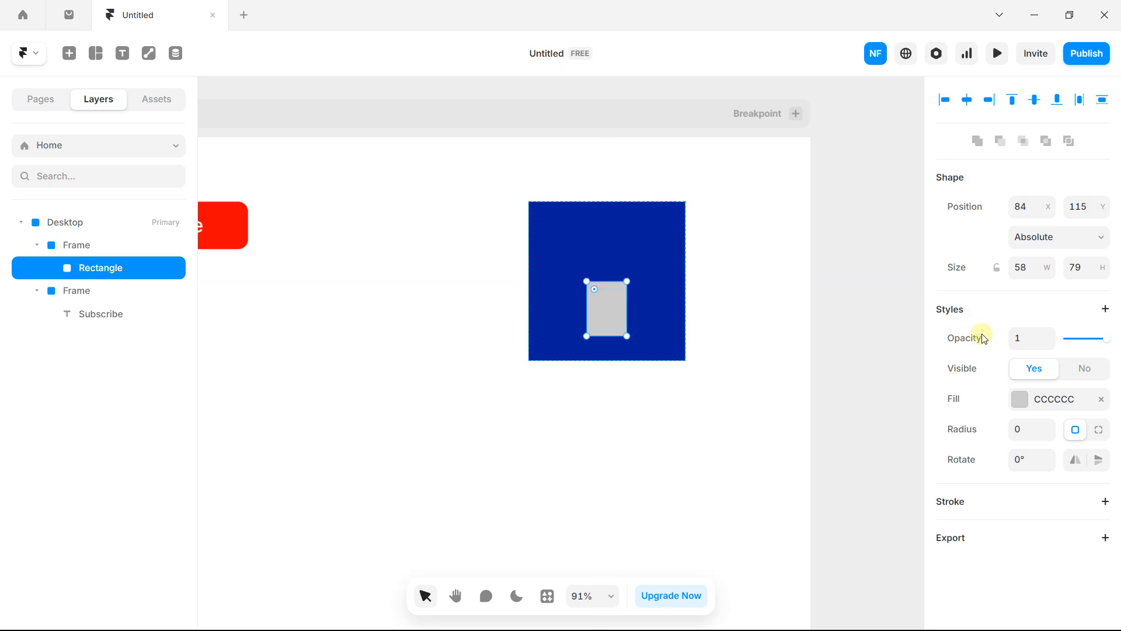
Step: Fill the rectangle with white FFFFFF and stretch it vertically to about 58 × 100
left_click(1020, 399)
left_click_drag(821, 424, 611, 303)
left_click(716, 265)
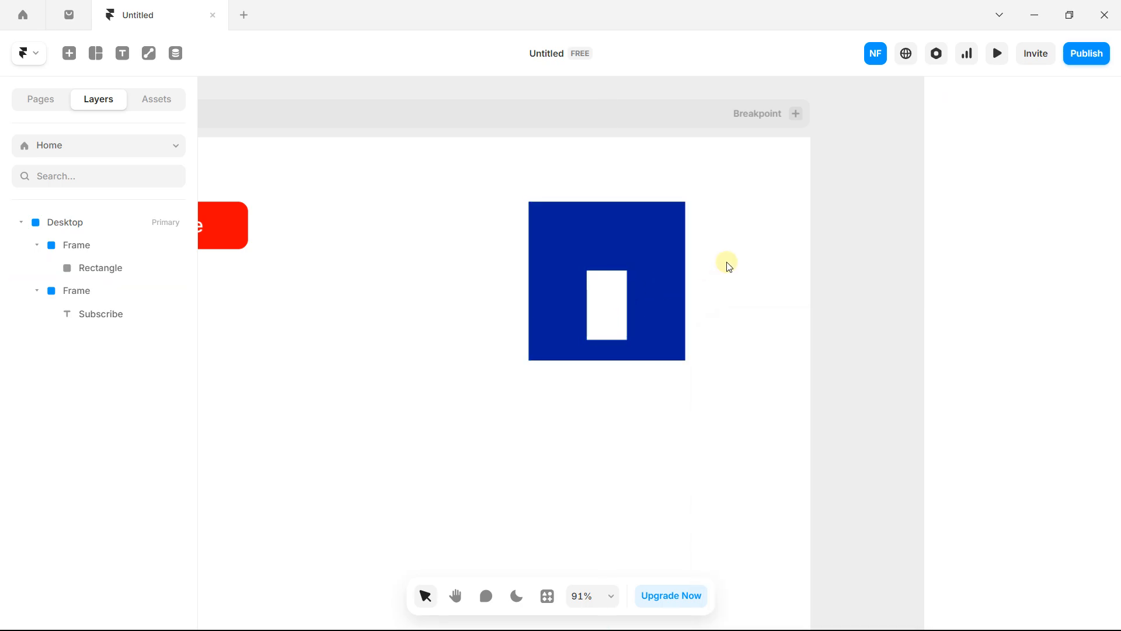
Step: Draw a polygon of about 75 × 75 above the white rectangle and set it to 3 sides
left_click(147, 55)
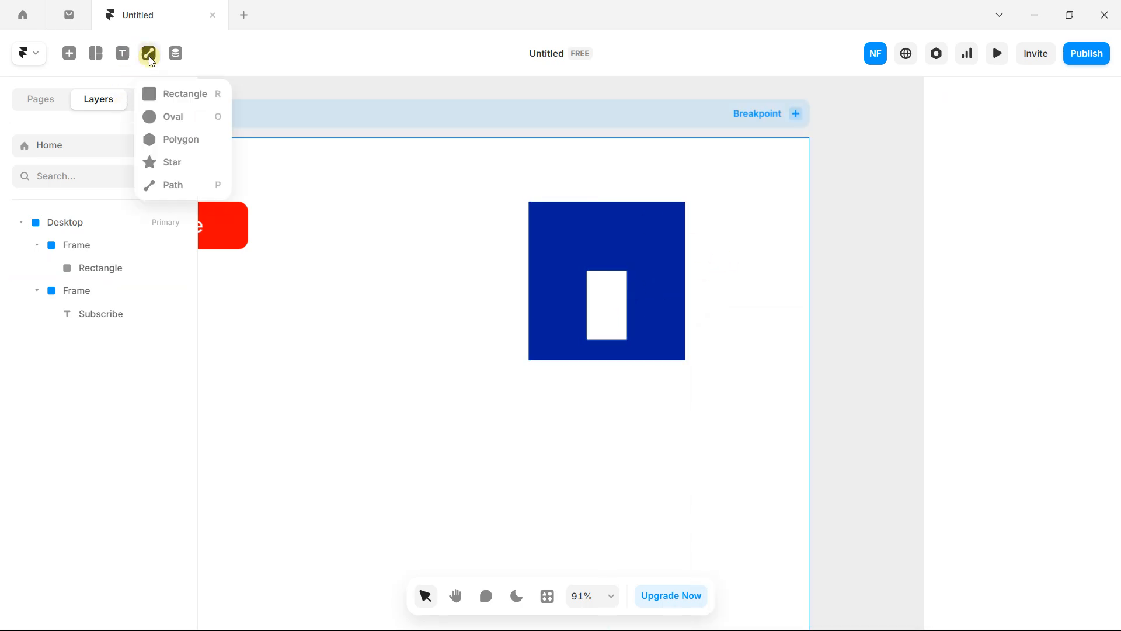
left_click(175, 140)
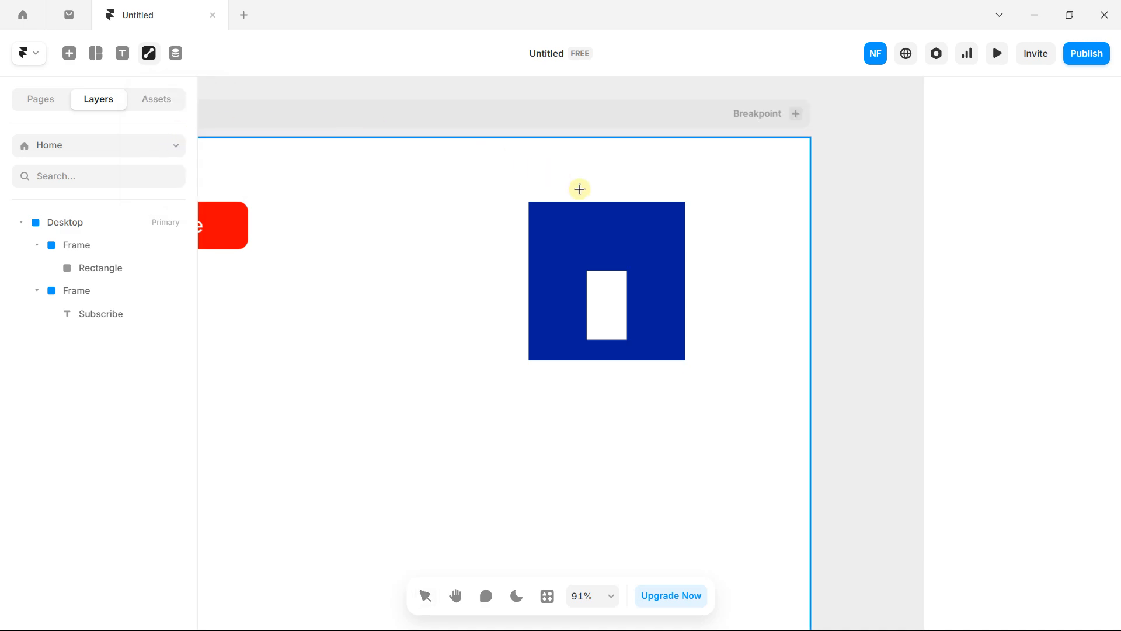
left_click_drag(569, 212, 618, 235)
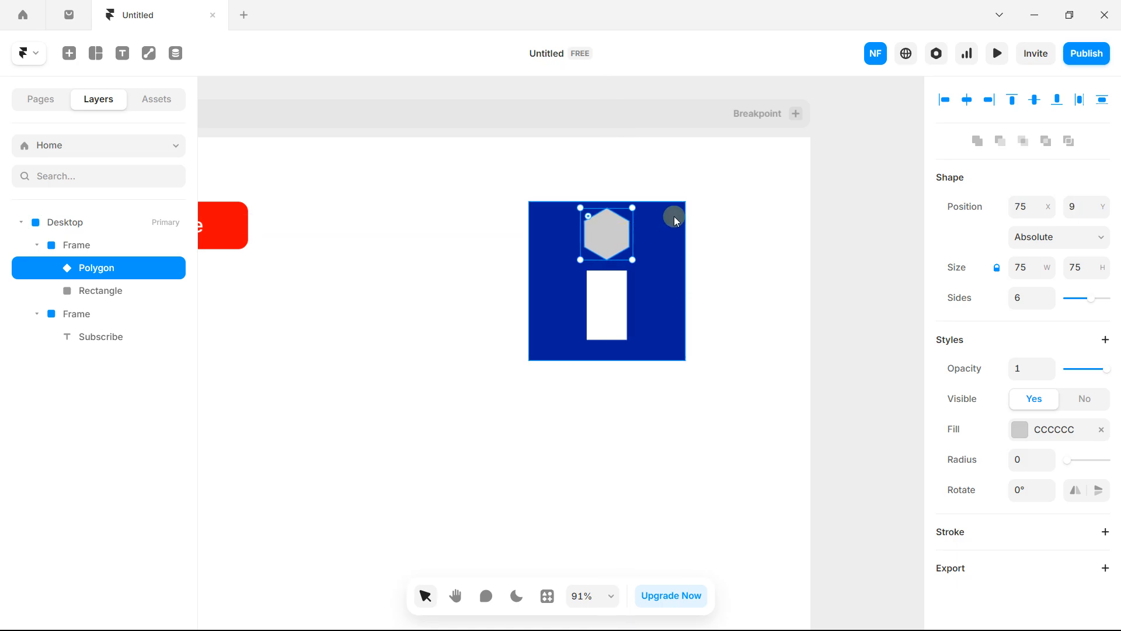
left_click_drag(1087, 302, 1068, 298)
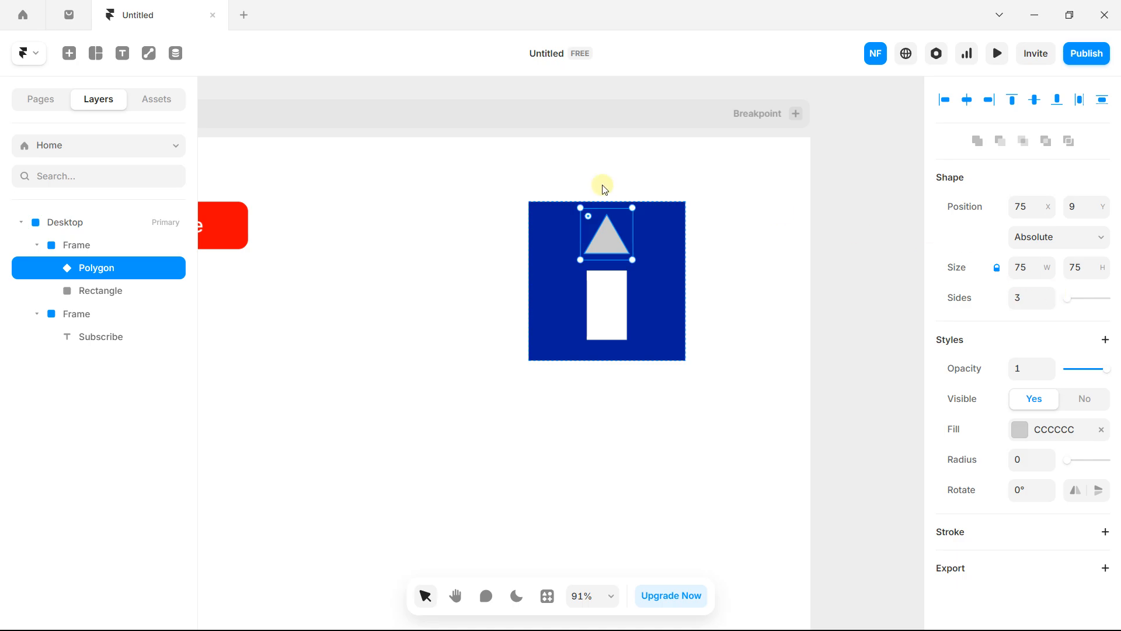
Step: Enlarge the triangle to about 135 × 135 and center it directly on top of the white rectangle as an arrowhead
mouse_move(632, 259)
left_mouse_down()
mouse_move(673, 294)
mouse_move(618, 258)
left_mouse_up()
scroll(616, 254, "up", 5)
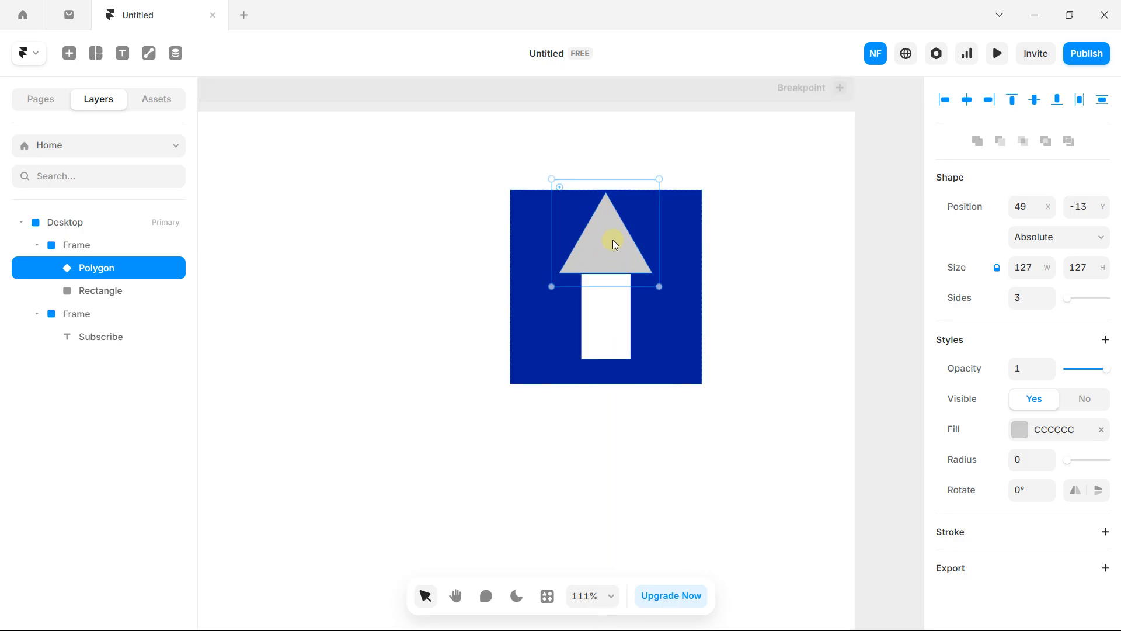
left_click_drag(603, 314, 601, 324)
left_click_drag(601, 198, 606, 216)
left_click_drag(705, 284, 720, 298)
left_click_drag(640, 237, 641, 234)
left_click(815, 212)
left_click(602, 192)
left_click(606, 342, "shift")
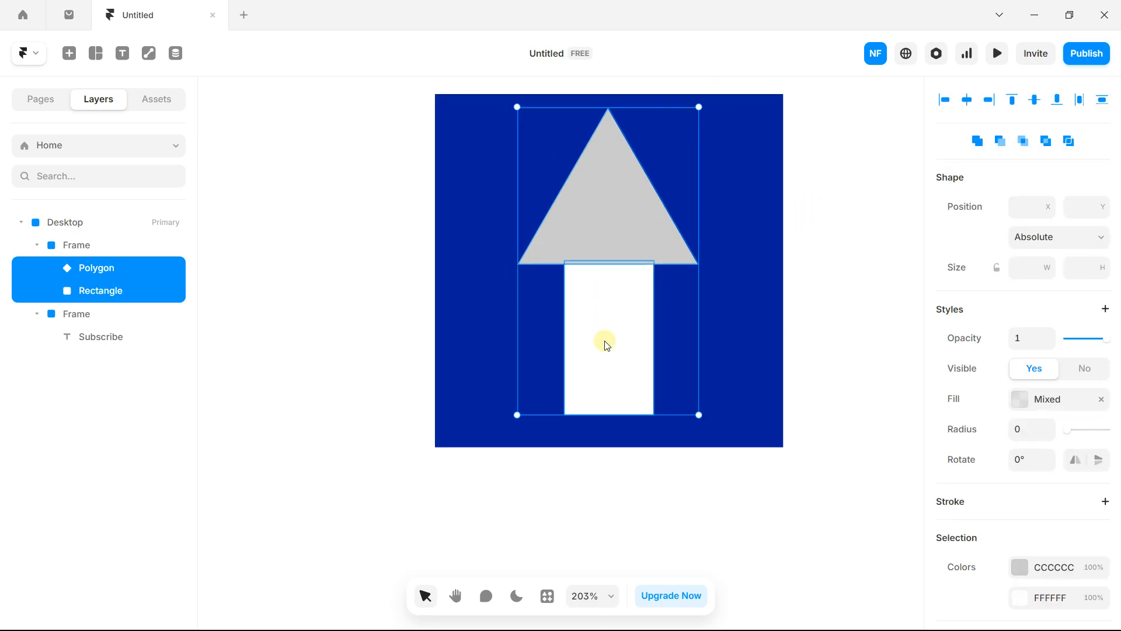
left_click(797, 278)
Step: Narrow the white rectangle slightly while keeping it centered beneath the triangle
left_click(567, 313)
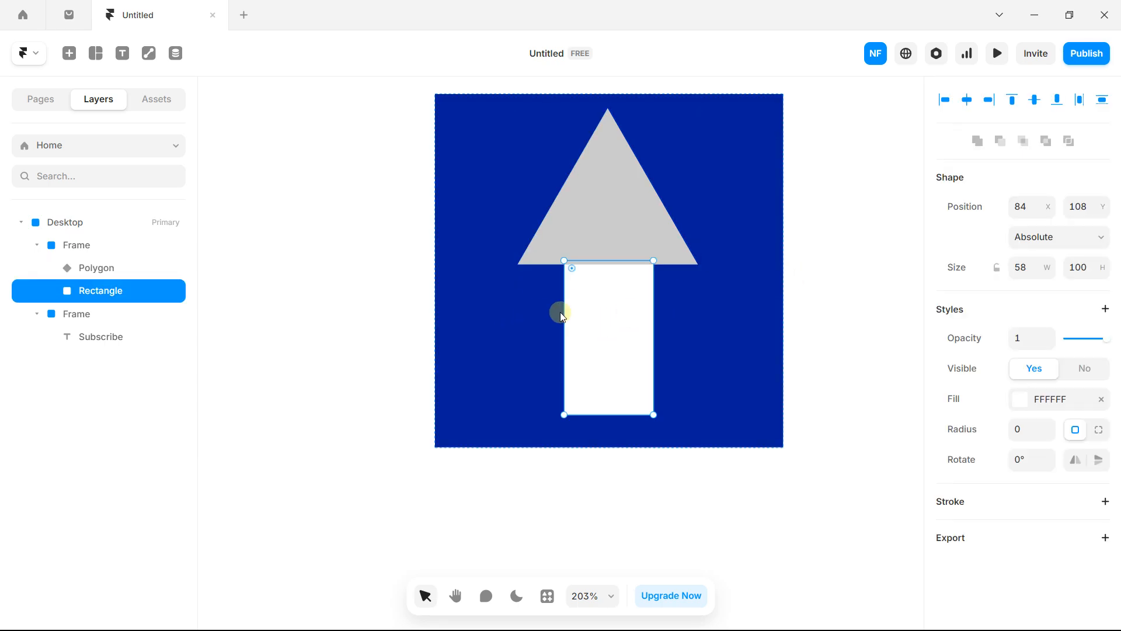
left_click_drag(564, 313, 601, 308)
left_click(819, 222)
Step: Group the triangle and the white rectangle into one arrow
left_click(653, 205)
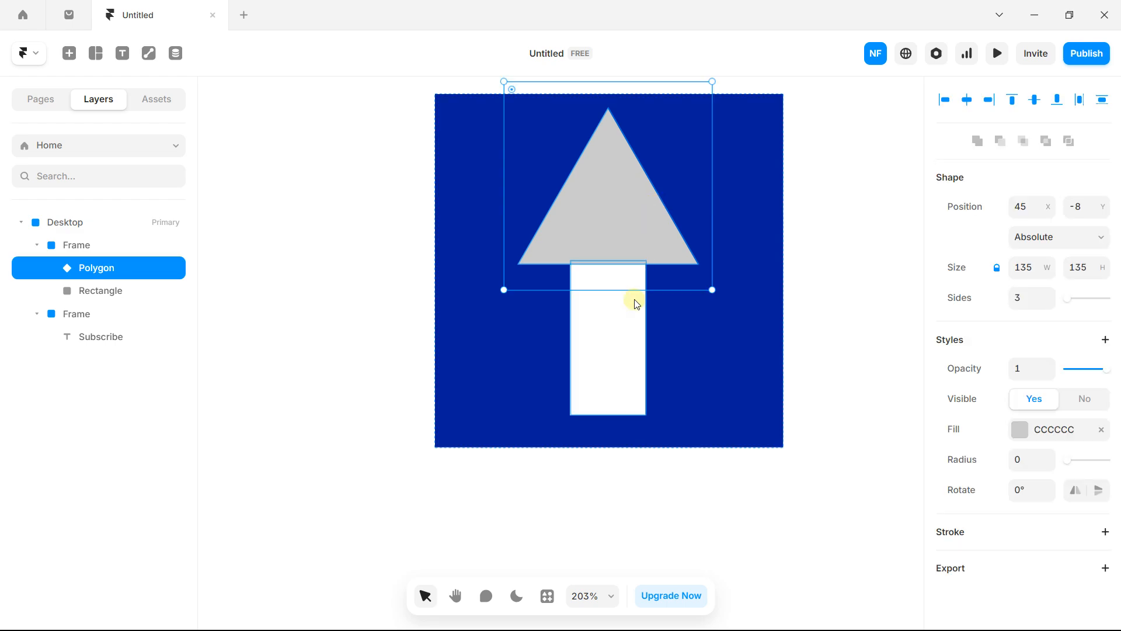
left_click(631, 337, "shift")
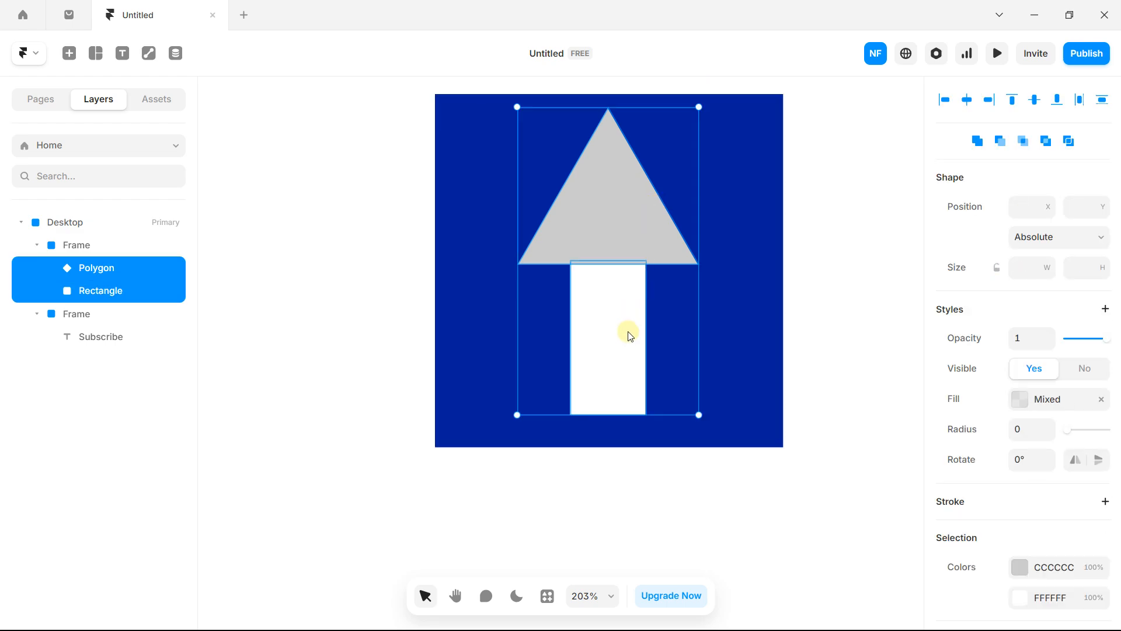
right_click(631, 337)
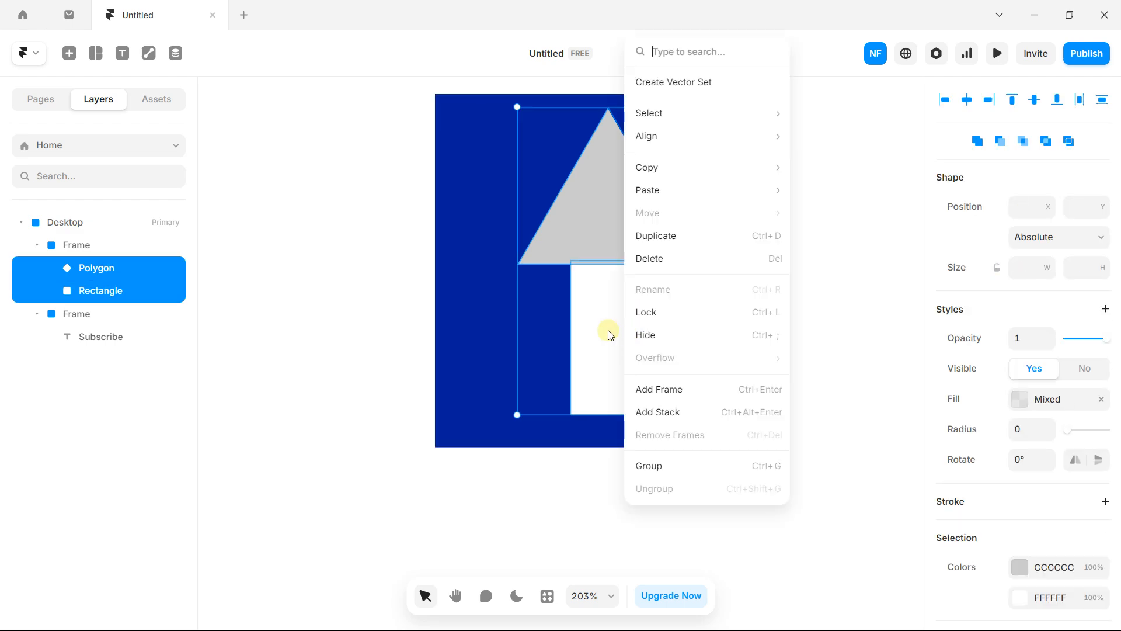
left_click(724, 467)
left_click(831, 220)
Step: Fill the triangle inside the group with white FFFFFF to match the arrow's shaft
left_click(578, 198)
left_click(578, 198)
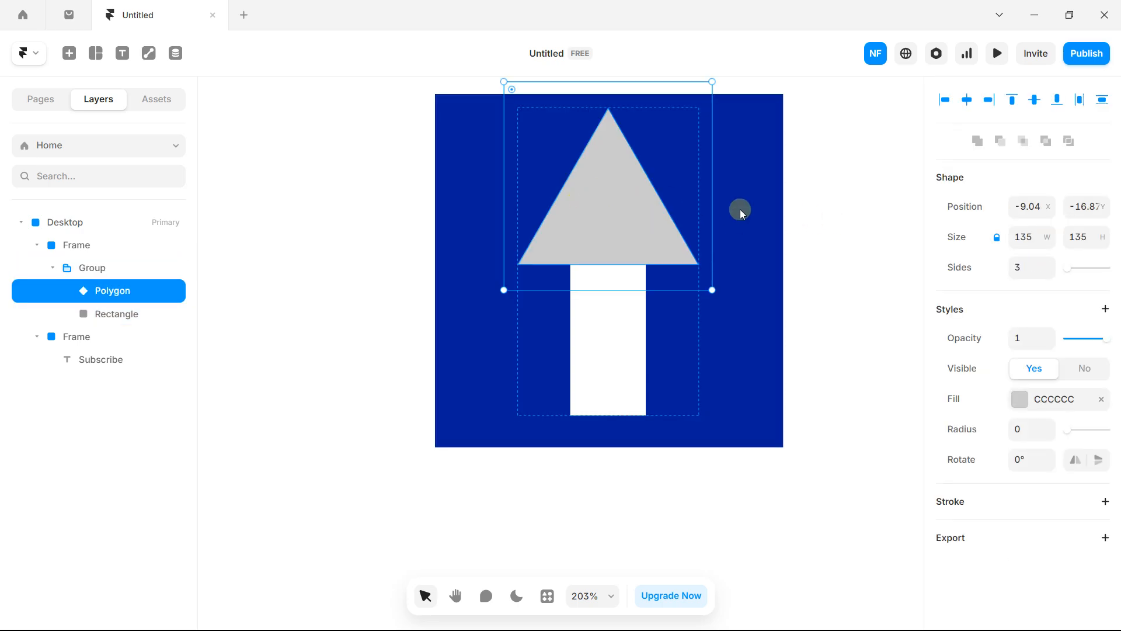
left_click(1019, 403)
left_click(747, 397)
left_click(821, 223)
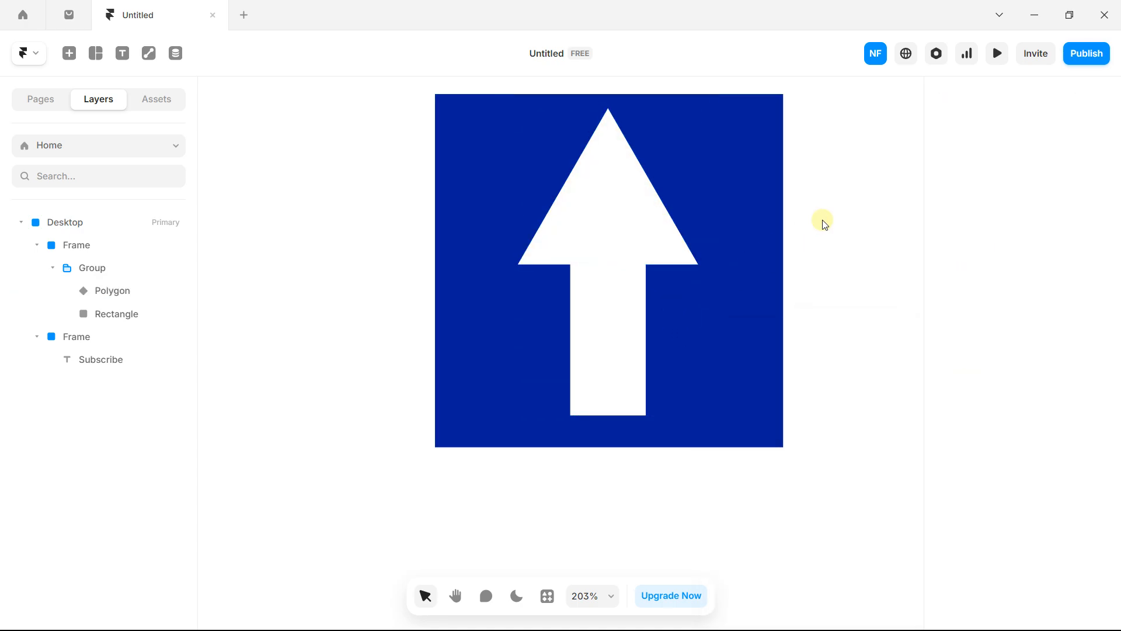
Step: Reposition the blue frame on the page and round its corners with a radius of 10
left_click_drag(713, 166, 675, 208)
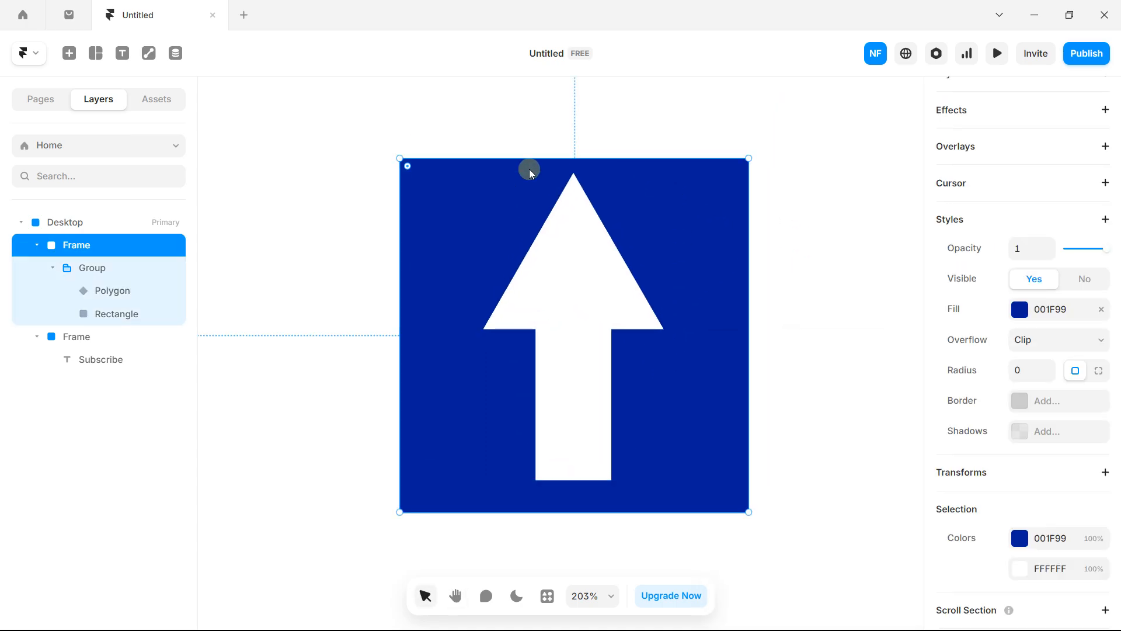
scroll(493, 205, "down", 3)
left_click_drag(456, 181, 495, 215)
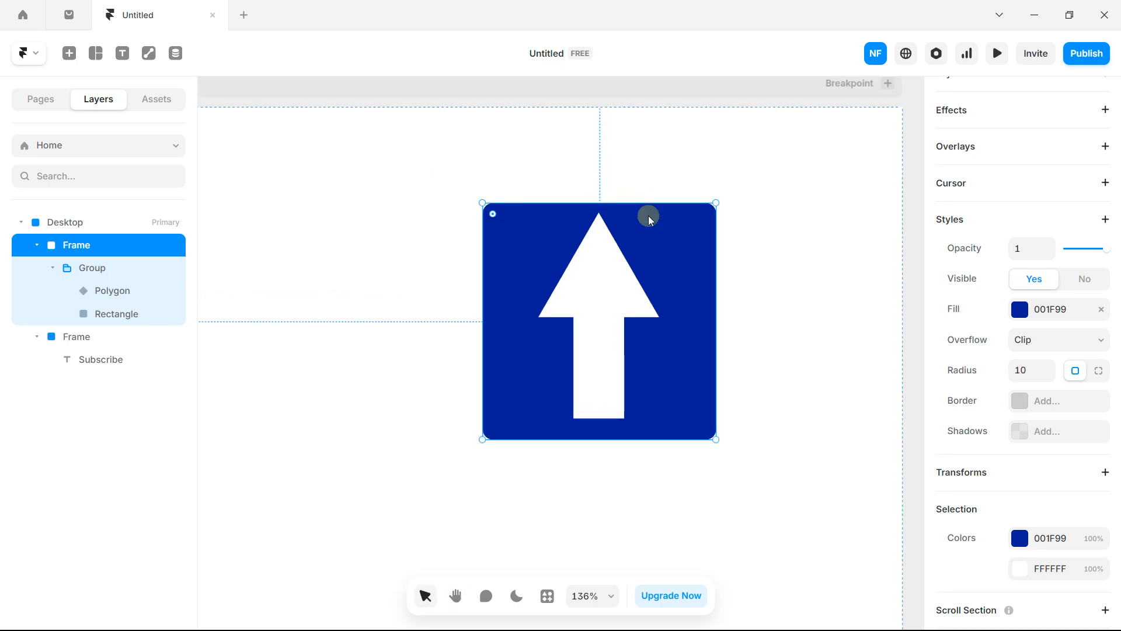
Step: Extend the blue frame upward and recenter the arrow group inside it at about X 55, Y 35
left_click_drag(658, 202, 659, 162)
left_click(608, 228)
left_click_drag(608, 228, 603, 254)
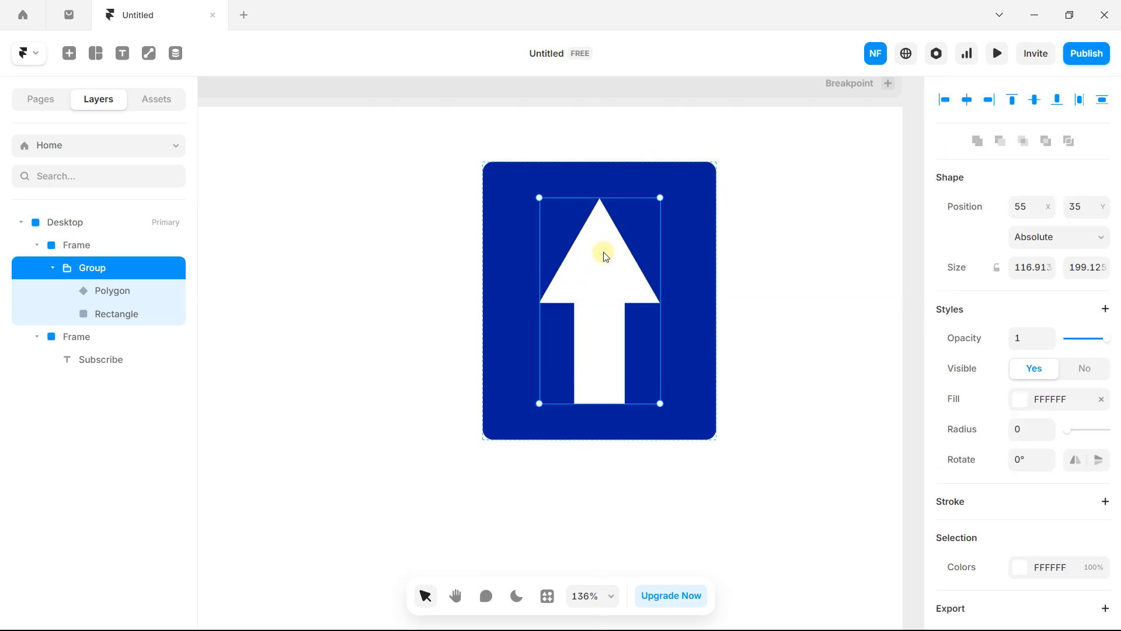
Step: Shrink the blue frame around the arrow, reducing both its width and height
scroll(603, 253, "down", 5)
left_click_drag(509, 280, 541, 277)
scroll(552, 278, "up", 3)
left_click_drag(489, 249, 536, 258)
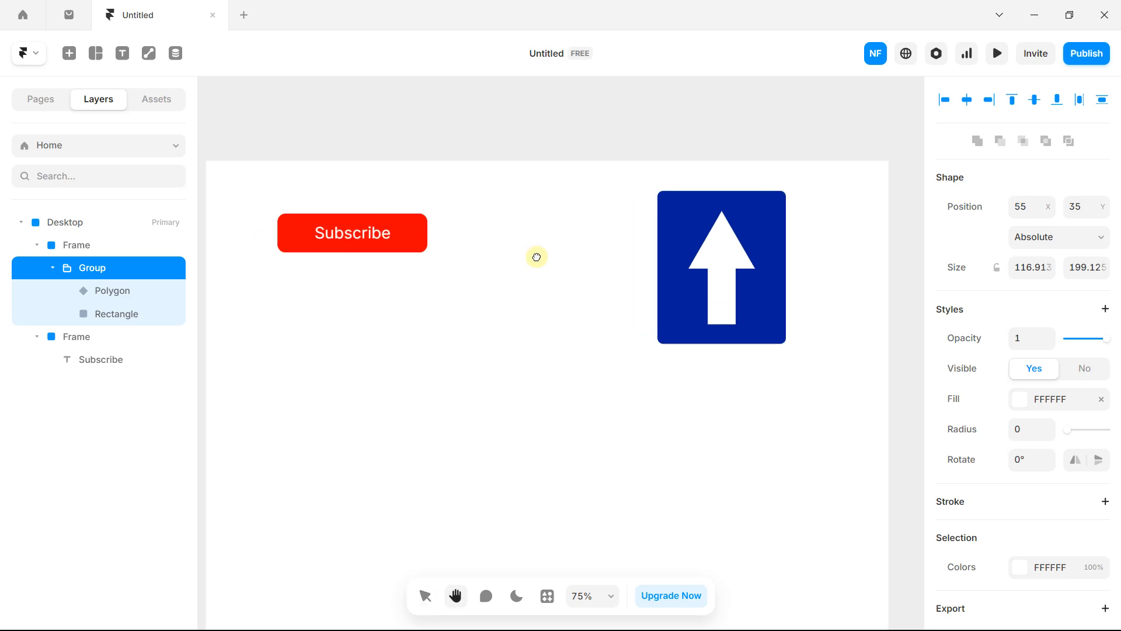
scroll(561, 254, "down", 3)
left_click_drag(625, 213, 693, 293)
scroll(701, 292, "up", 3)
left_click(723, 255)
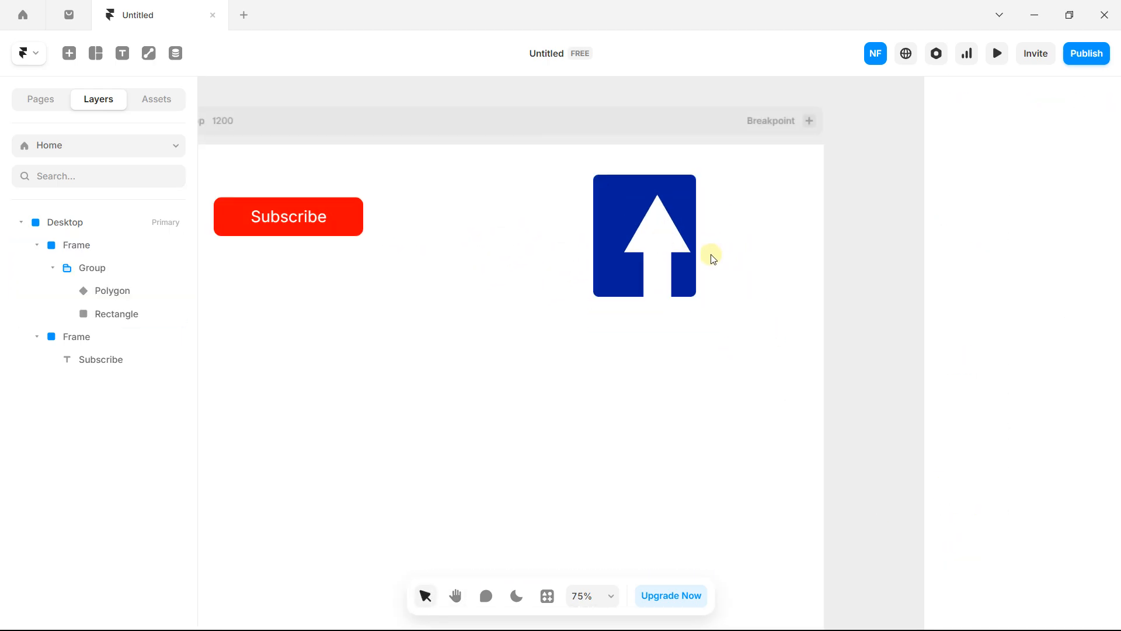
Step: Scale the arrow group down to about 91 × 155 and center it in the blue frame
left_click(658, 251)
left_click_drag(688, 302, 672, 283)
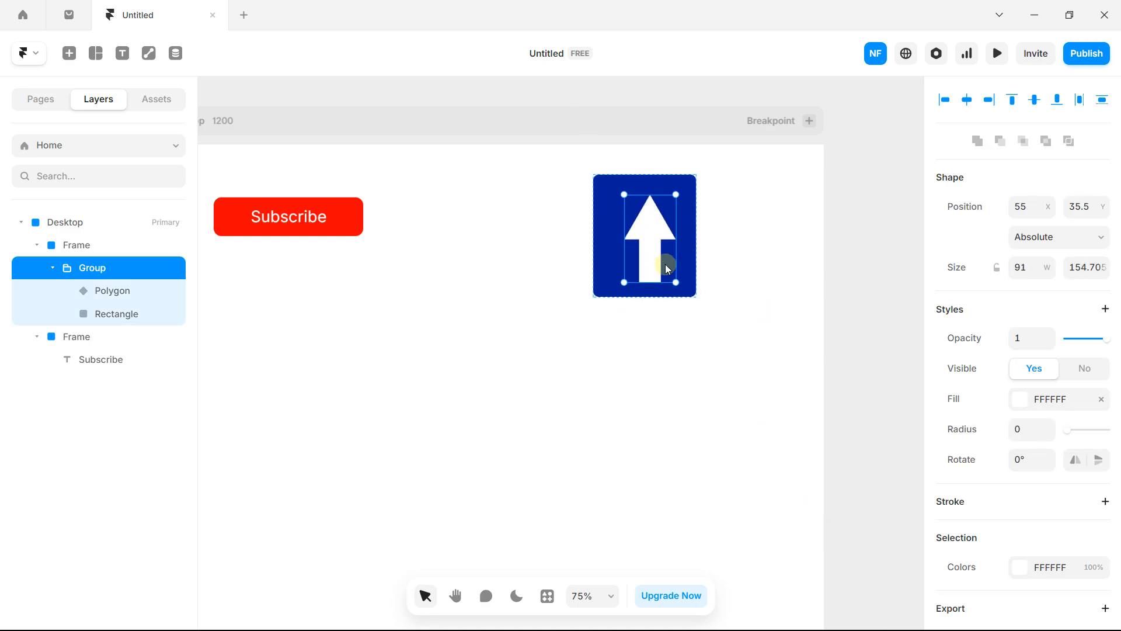
scroll(658, 238, "up", 3)
left_click_drag(657, 238, 650, 233)
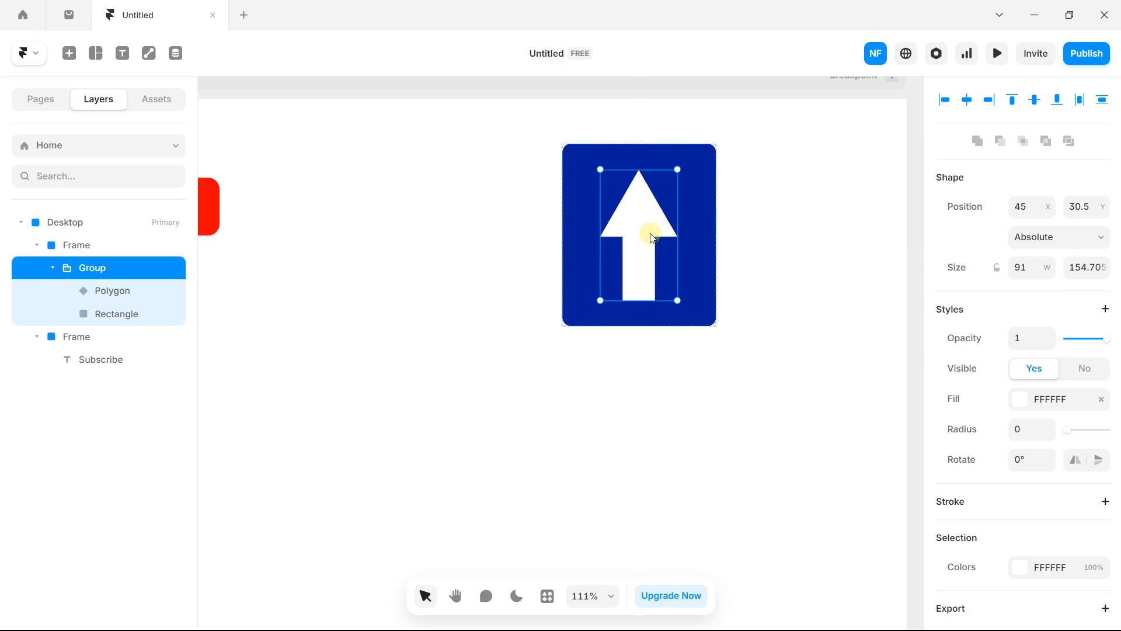
scroll(650, 234, "down", 5)
scroll(415, 219, "up", 2)
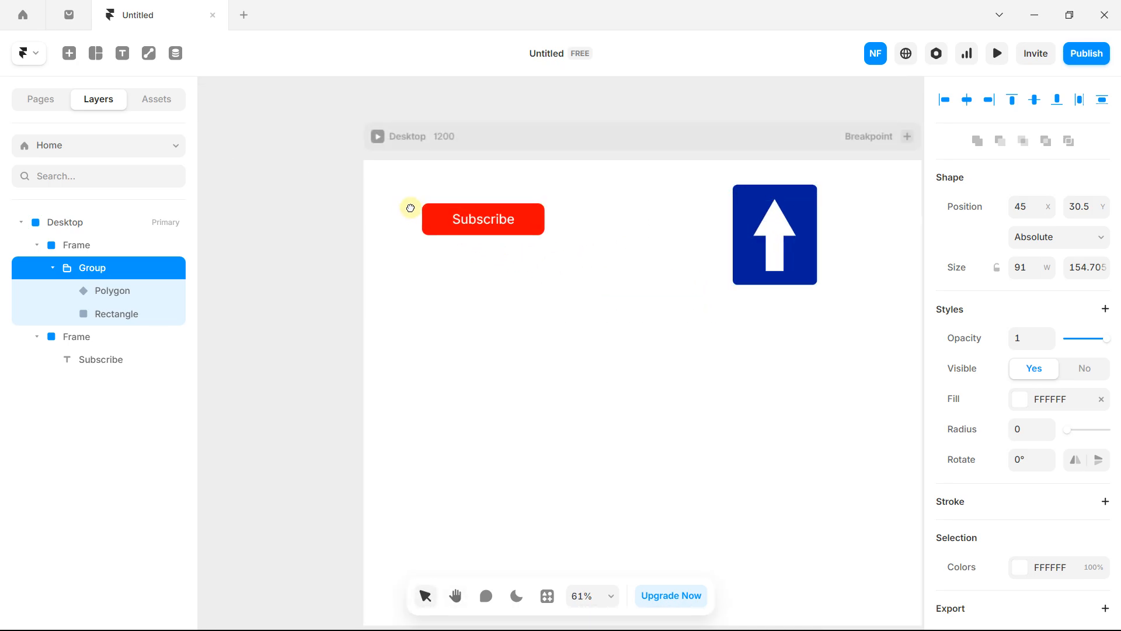
Step: Check the project's assets for components, and return to the layer list
left_click_drag(413, 209, 365, 182)
left_click(149, 94)
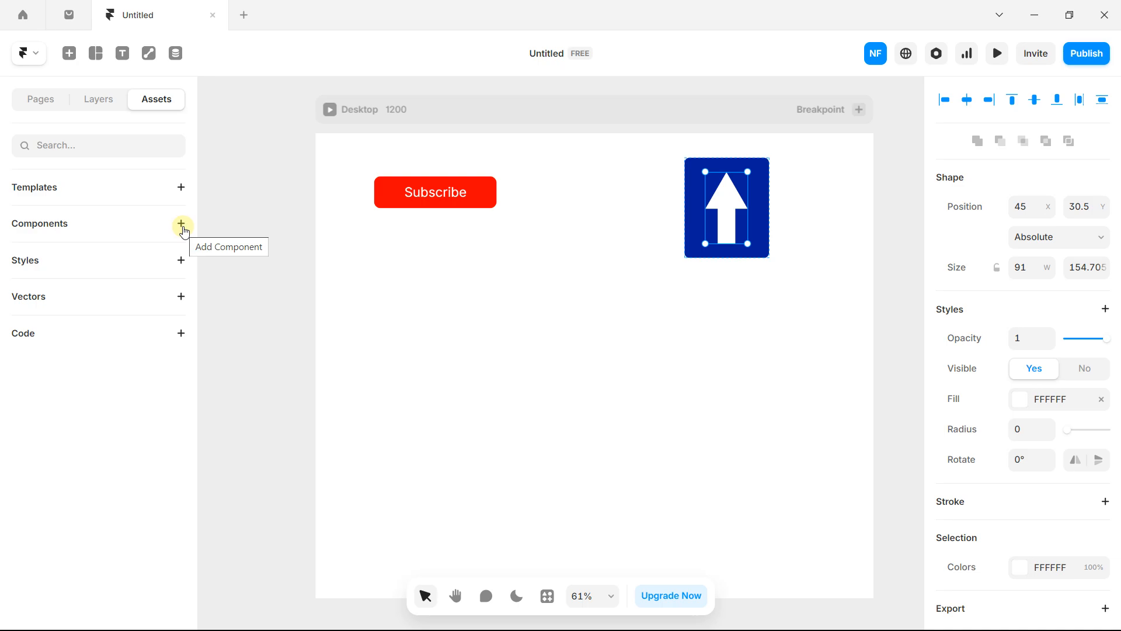
left_click(433, 226)
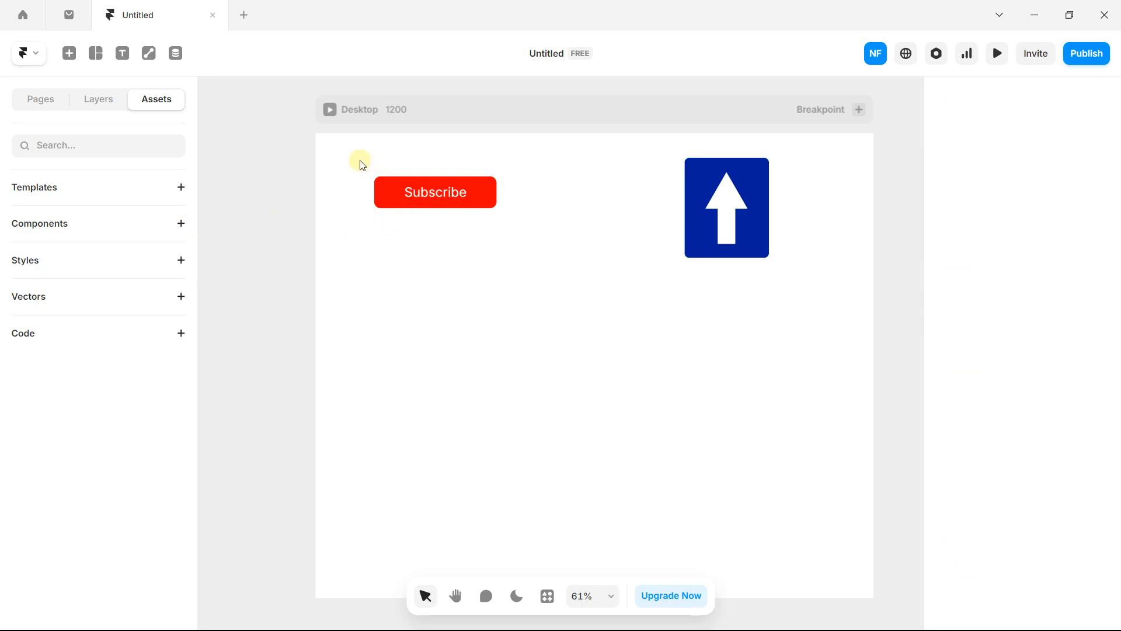
left_click(111, 104)
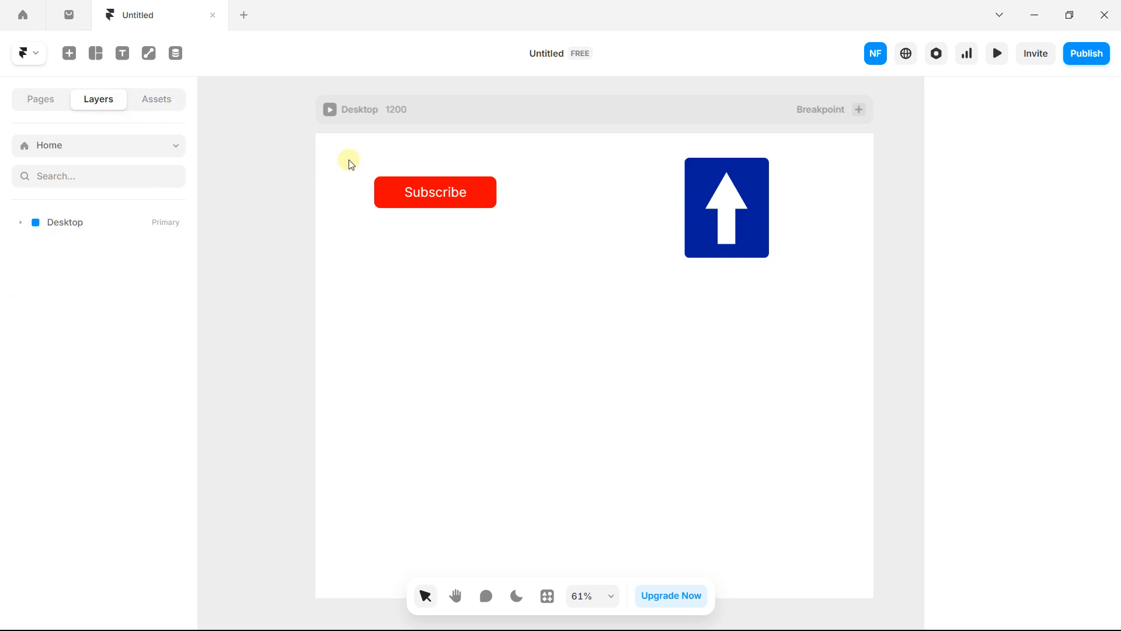
Step: Turn the red Subscribe button frame into a component named Component 1 and return to the Home page
left_click(391, 183)
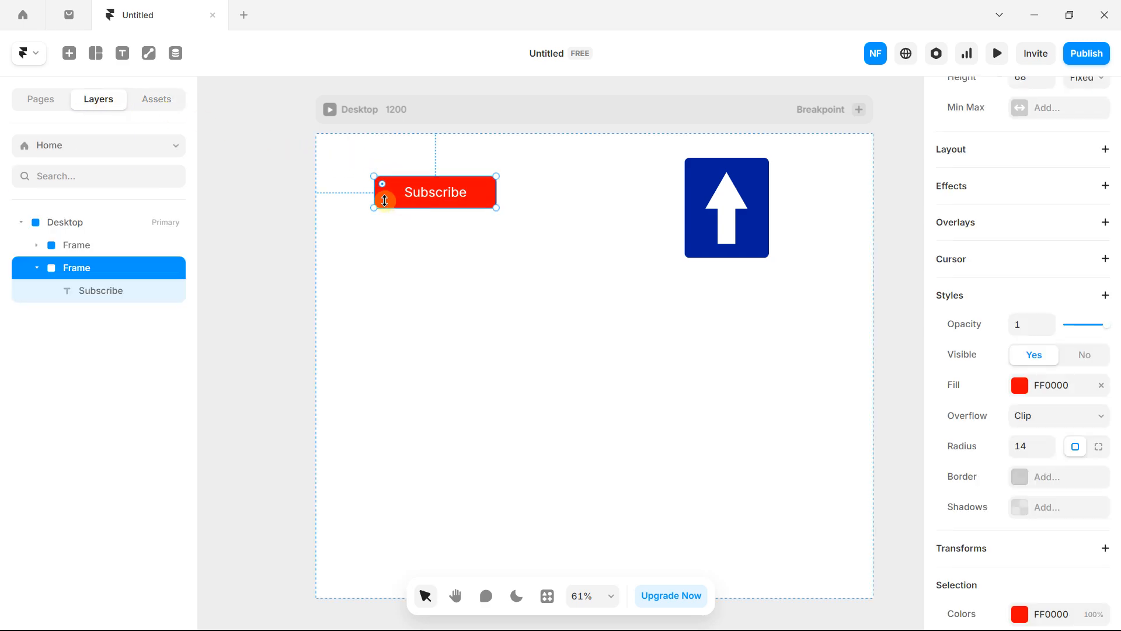
left_click(35, 249)
left_click(52, 268)
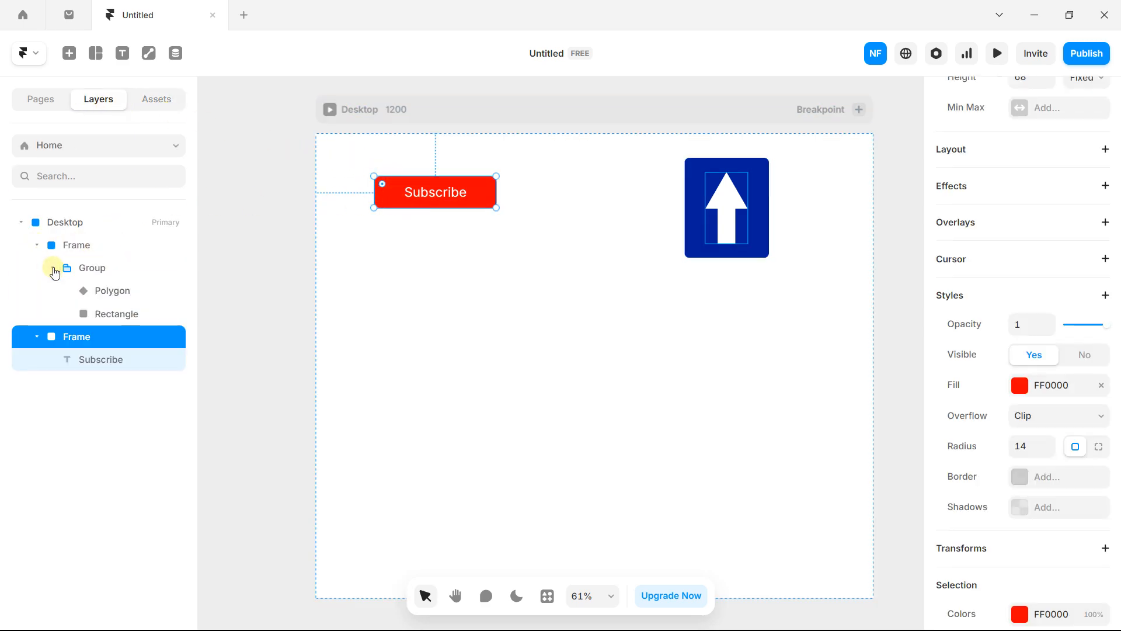
right_click(433, 189)
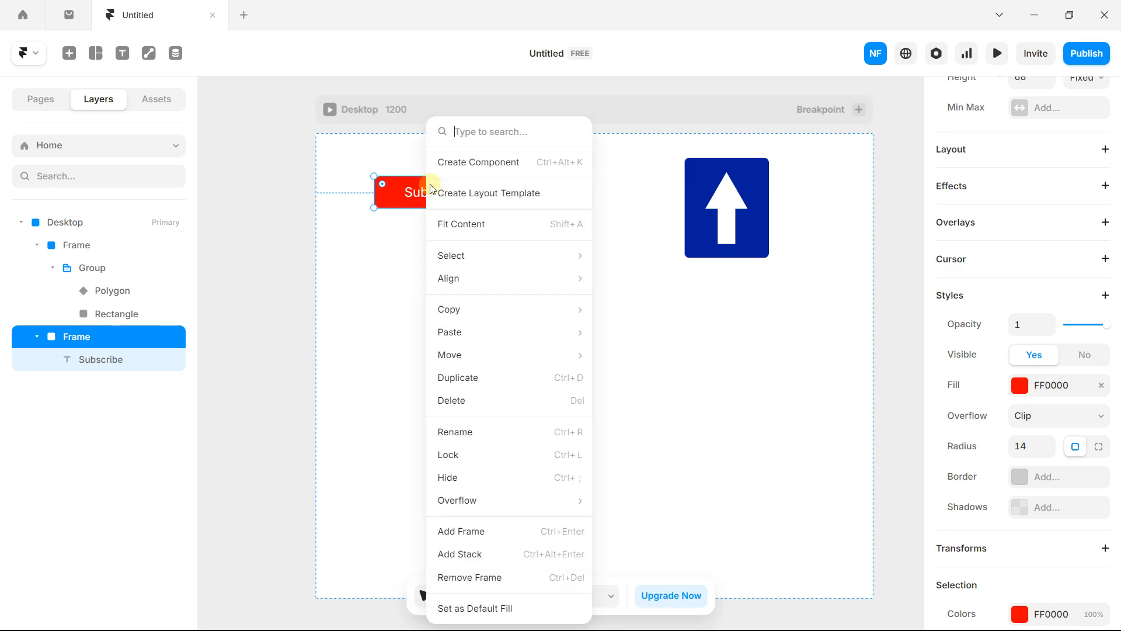
left_click(489, 163)
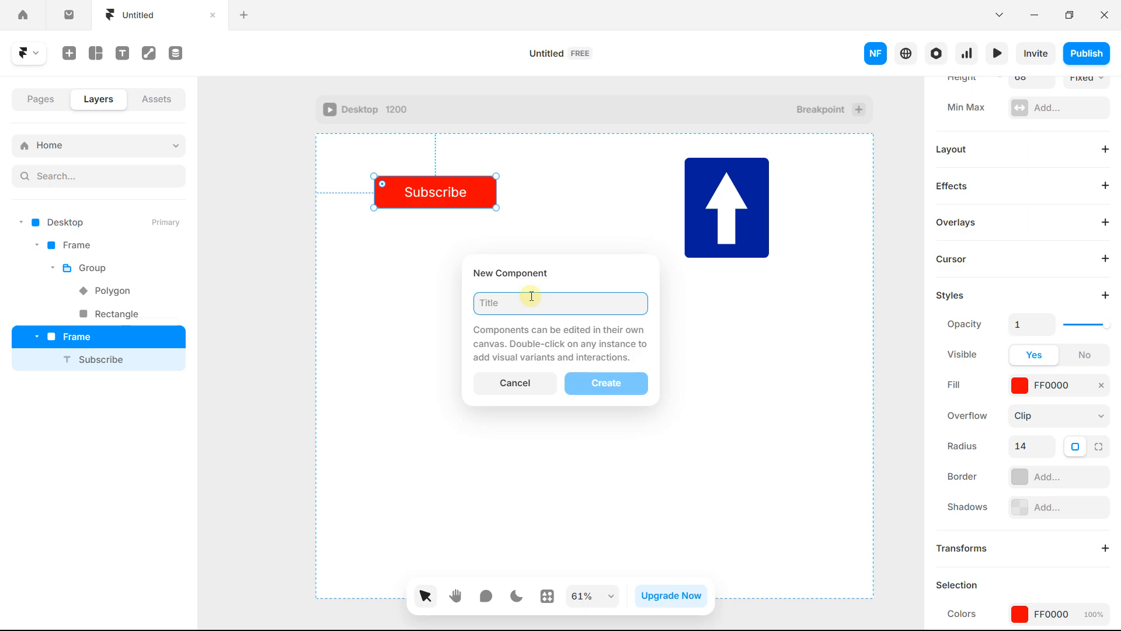
type("C")
key("BackSpace")
type("Component 1")
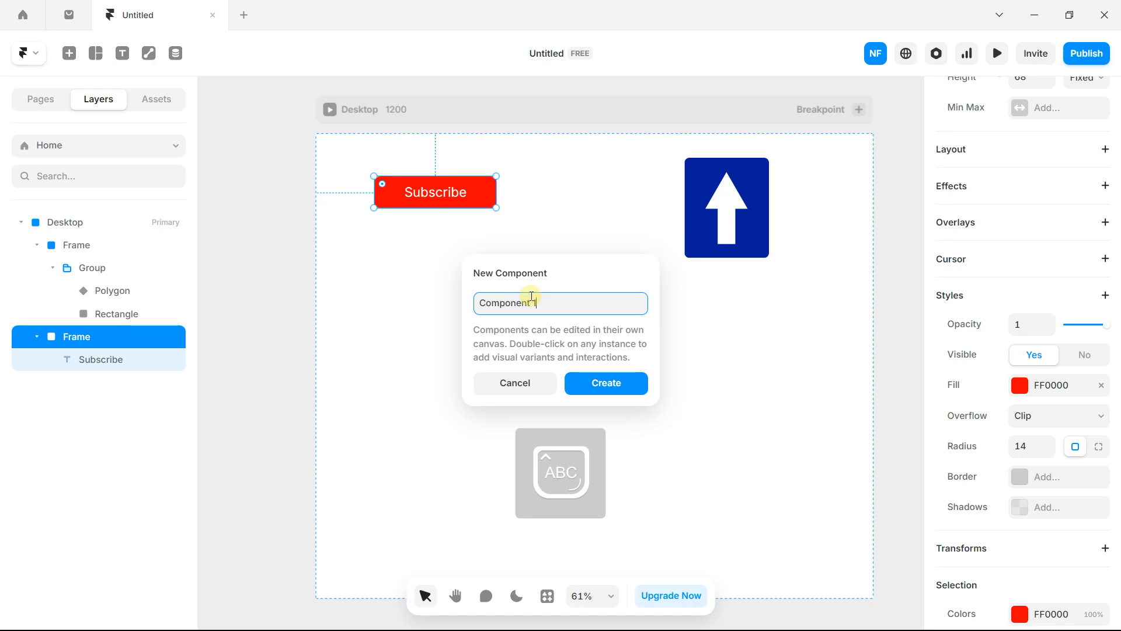
key("Return")
left_click_drag(591, 259, 468, 172)
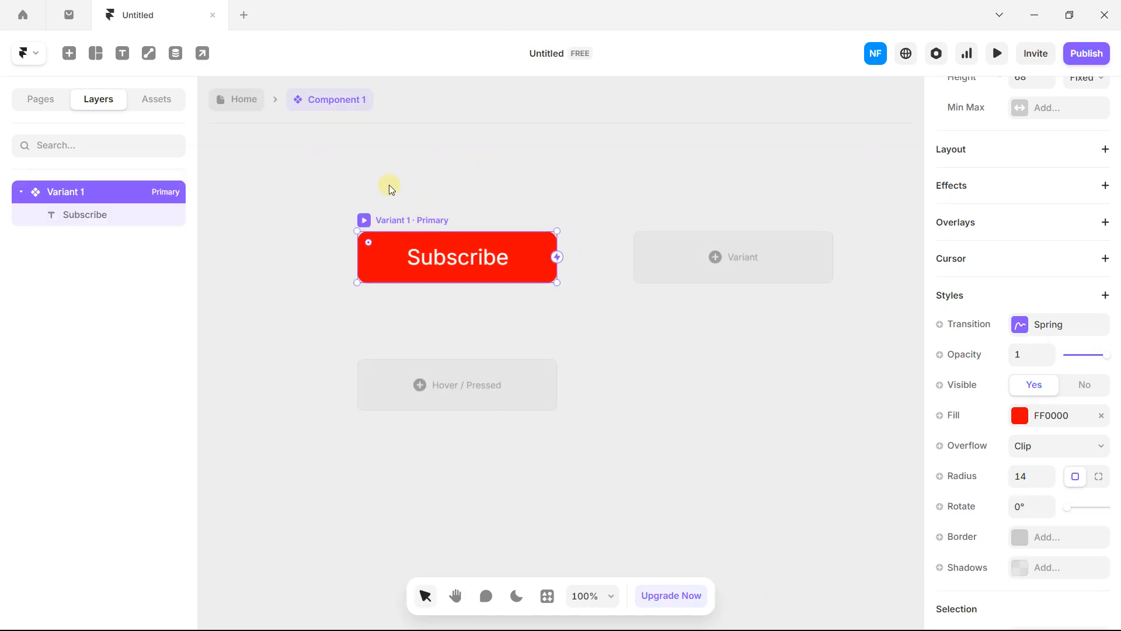
left_click(244, 100)
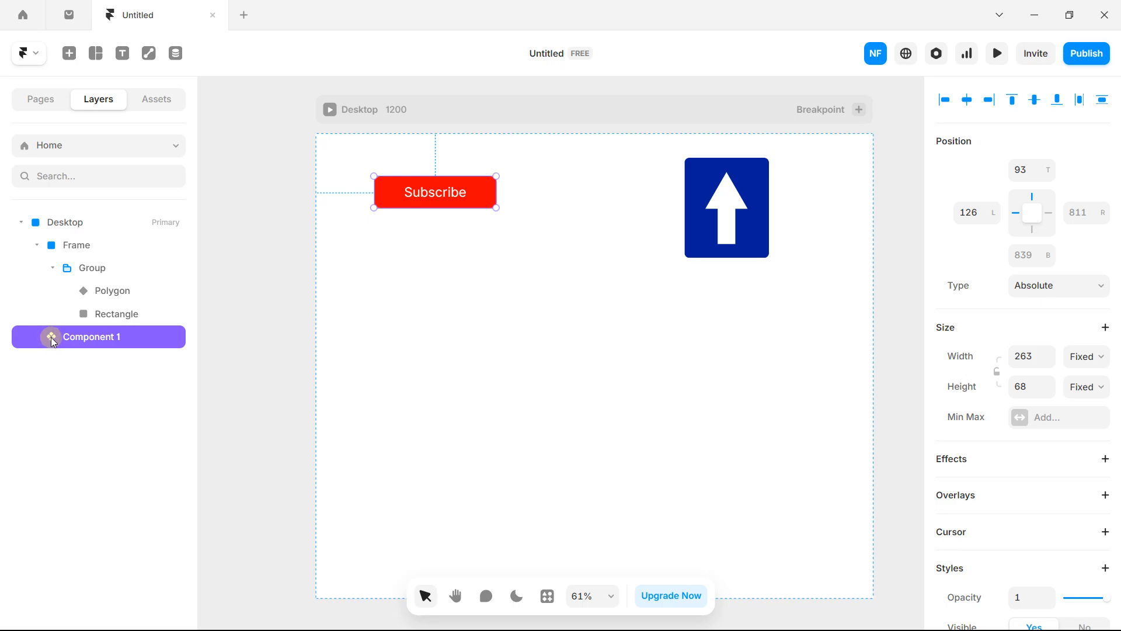
Step: Turn the blue arrow frame into a component named Component 2 and return to the Home page
left_click(656, 160)
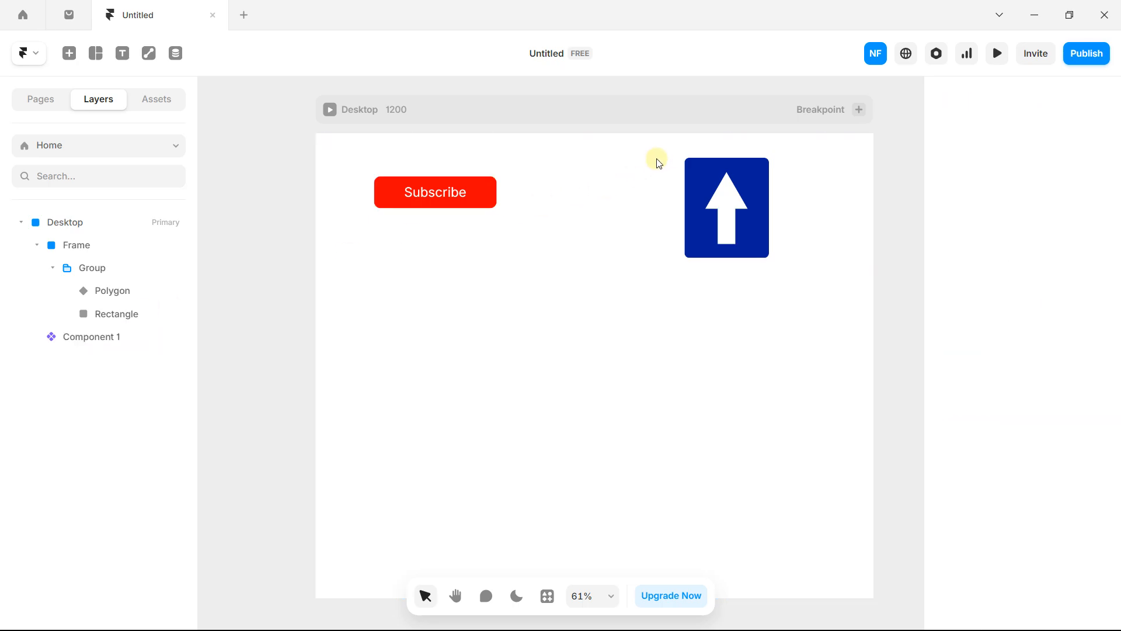
left_click(144, 245)
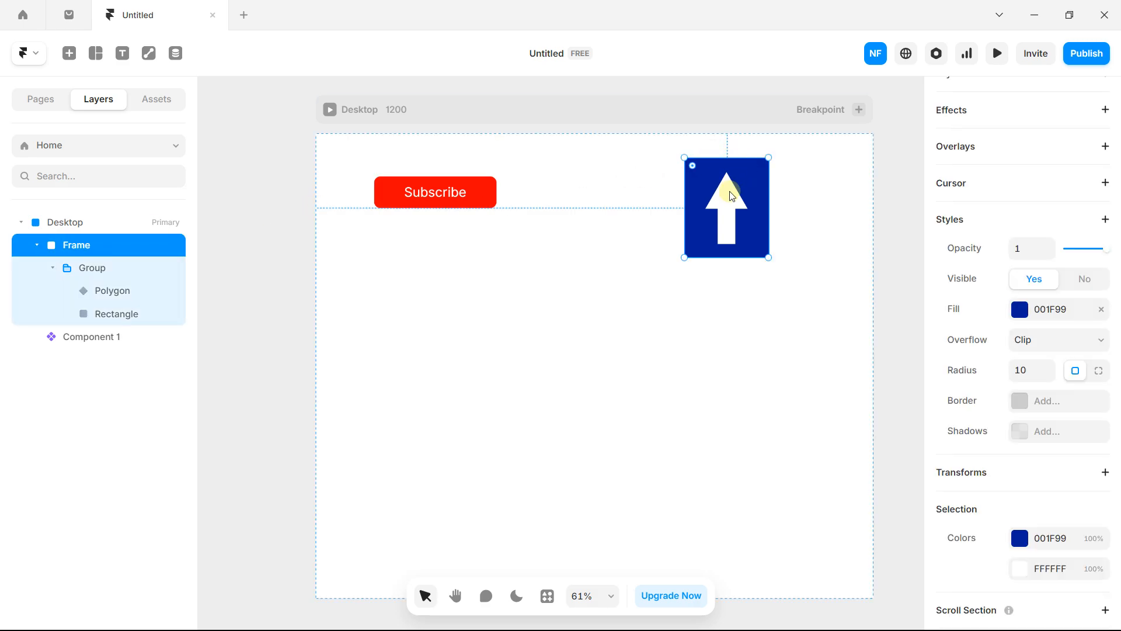
right_click(79, 245)
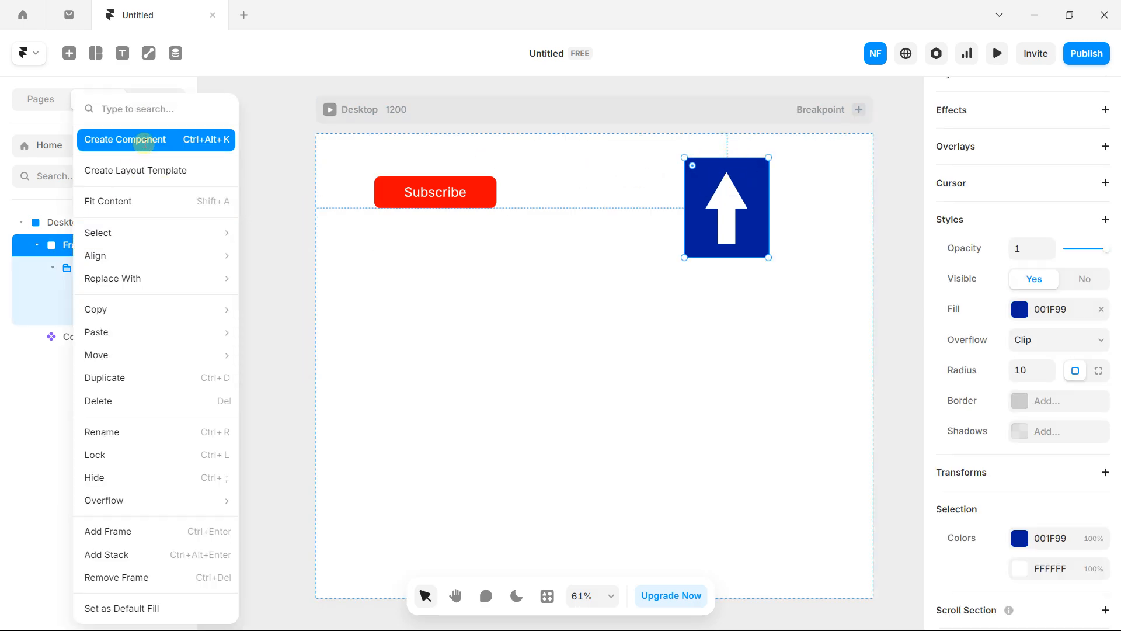
left_click(146, 147)
type("Component 2")
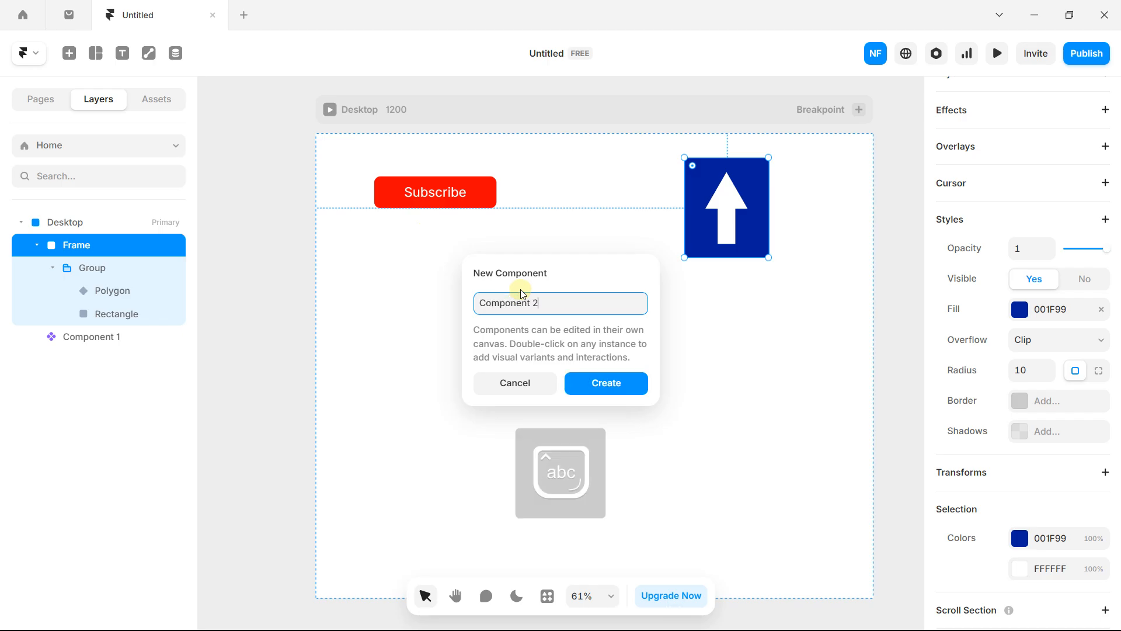
key("Return")
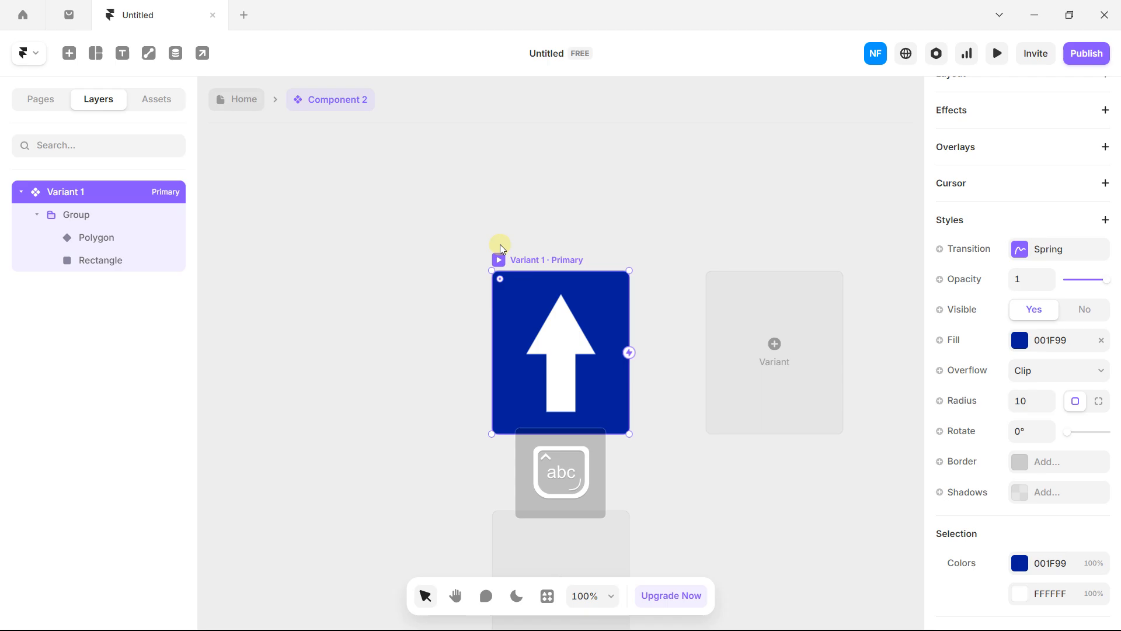
left_click_drag(429, 246, 432, 228)
scroll(432, 228, "down", 3)
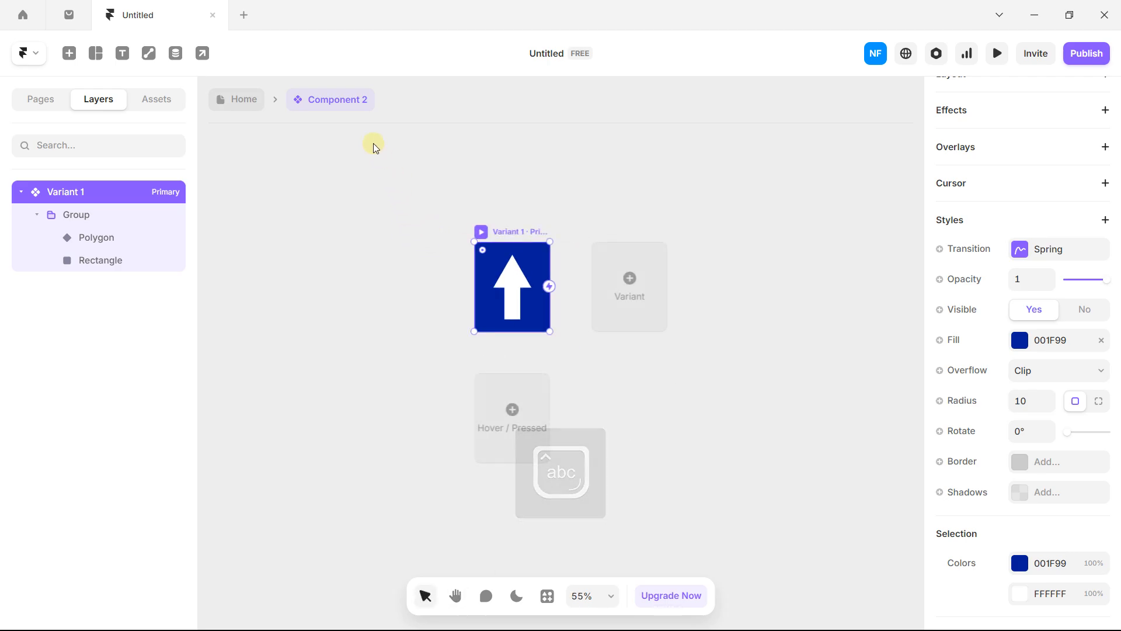
left_click(237, 99)
Step: Inspect both component layers on the page and list the project's components in the assets
left_click(90, 270)
left_click(88, 250)
left_click(89, 269)
left_click(159, 104)
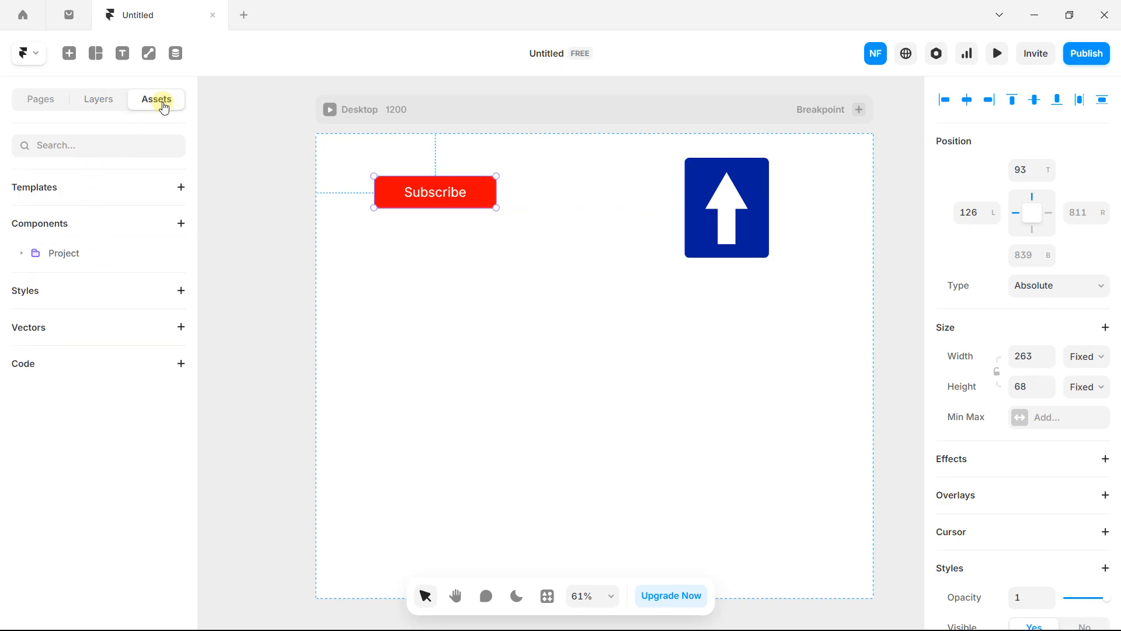
left_click(24, 255)
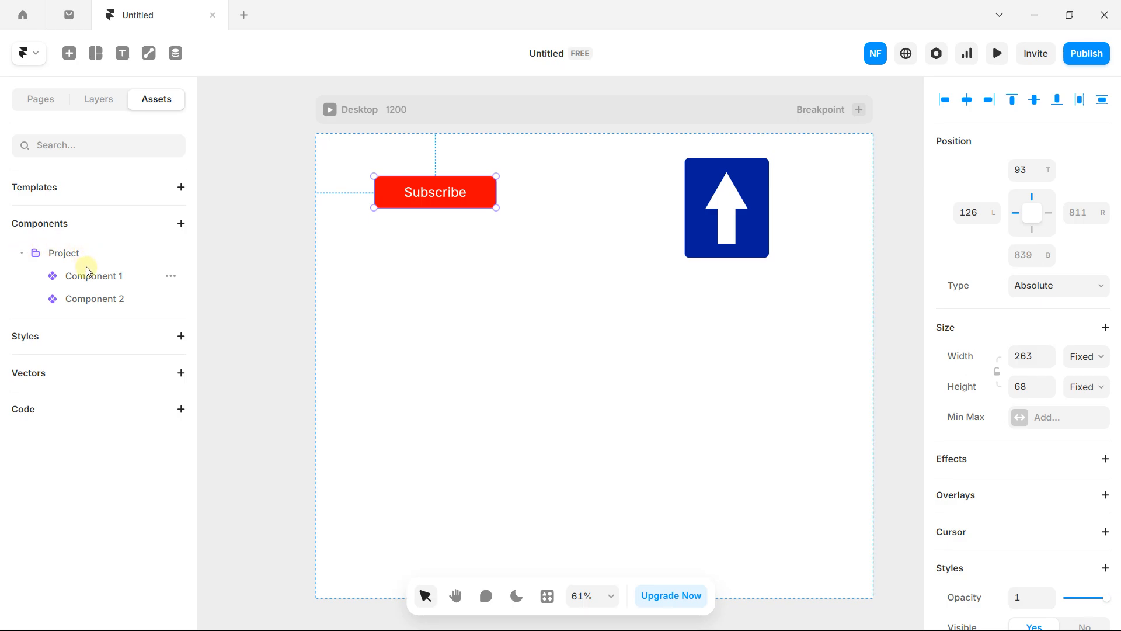
Step: Open Component 1 and Component 2 alternately from the project assets to compare them
left_click(88, 275)
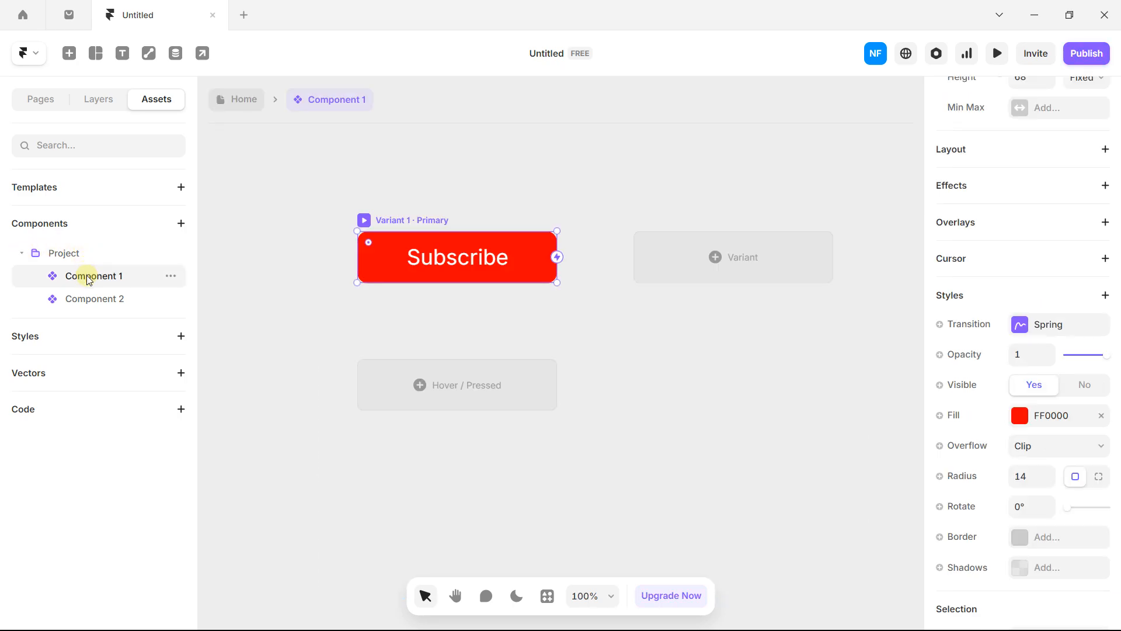
left_click(91, 300)
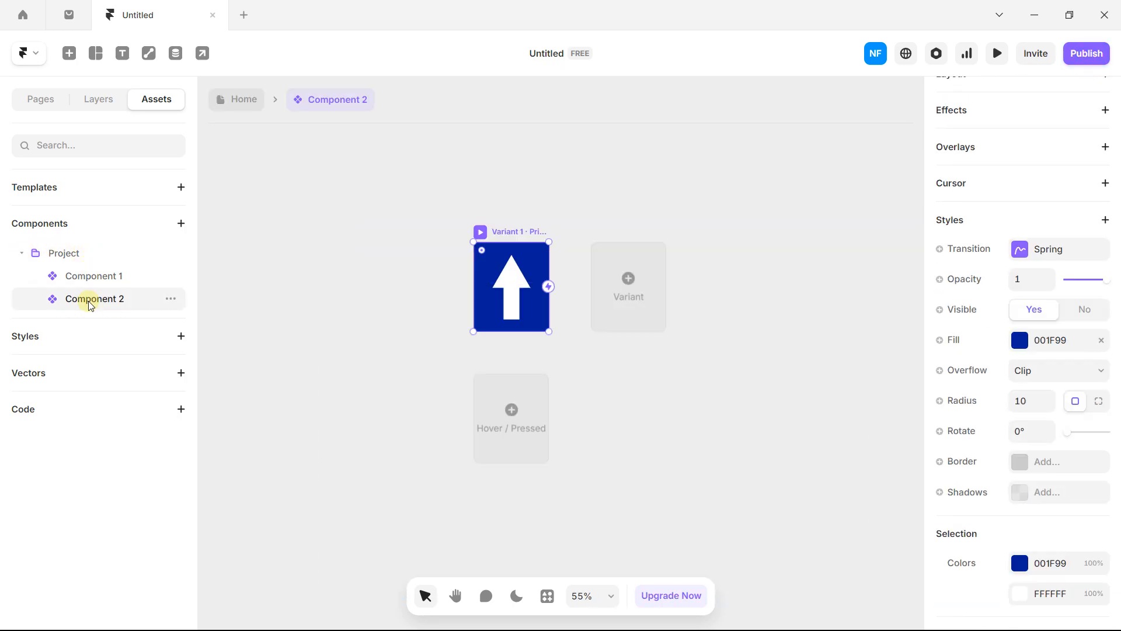
left_click(90, 279)
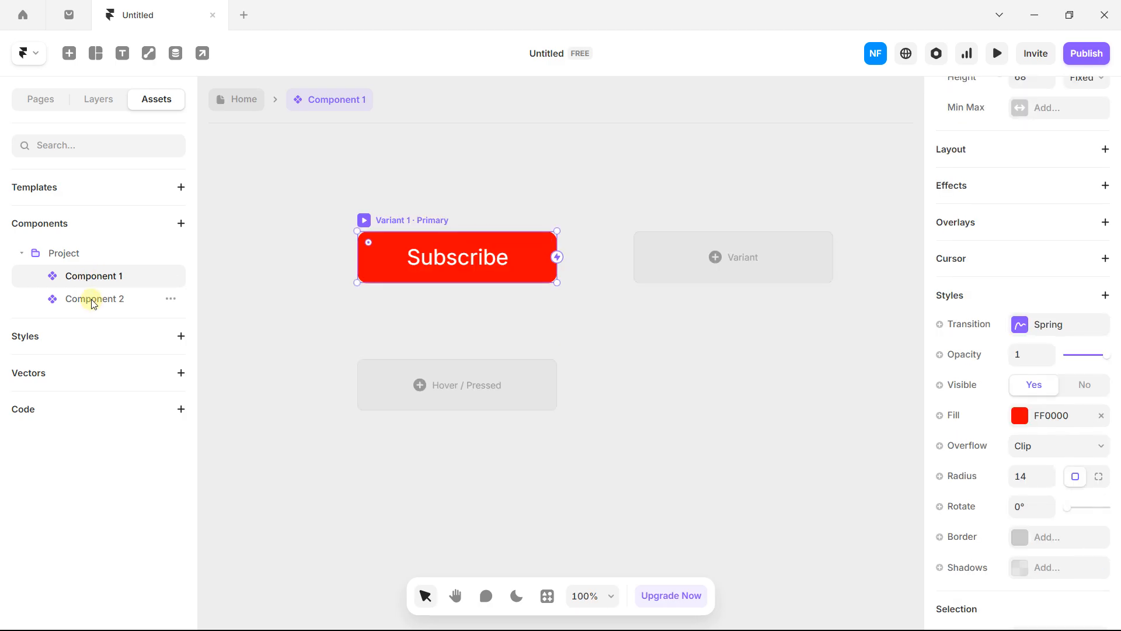
left_click(93, 301)
left_click(90, 276)
left_click(93, 298)
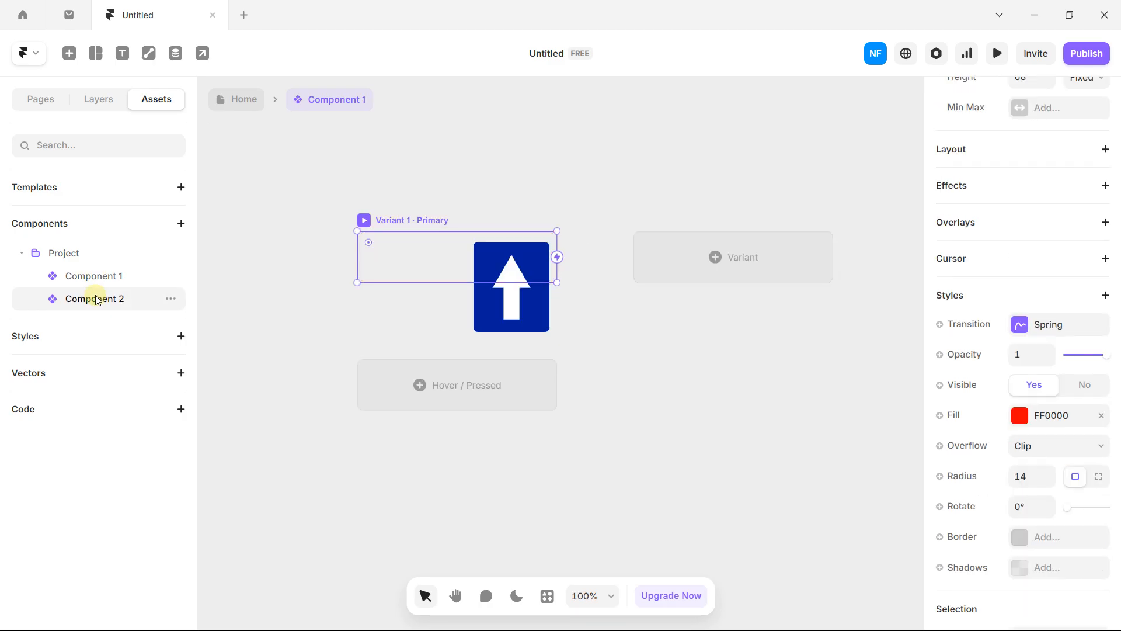
Step: Open Component 1 from the project assets and from its page layer, inspect its layers, and return to the Home page
left_click(228, 113)
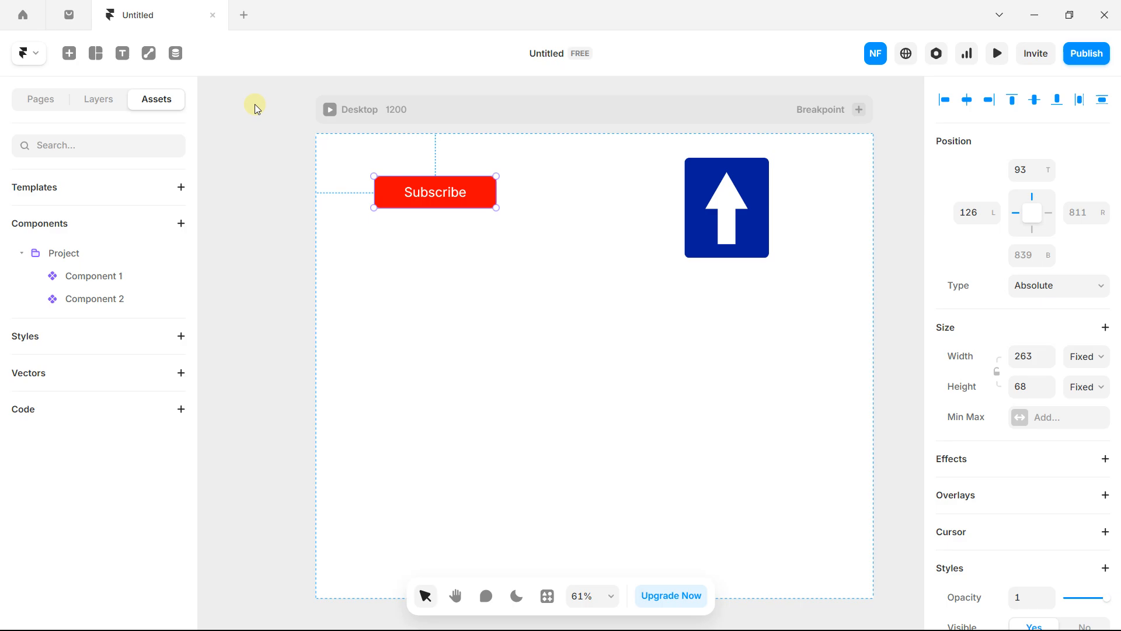
left_click(105, 276)
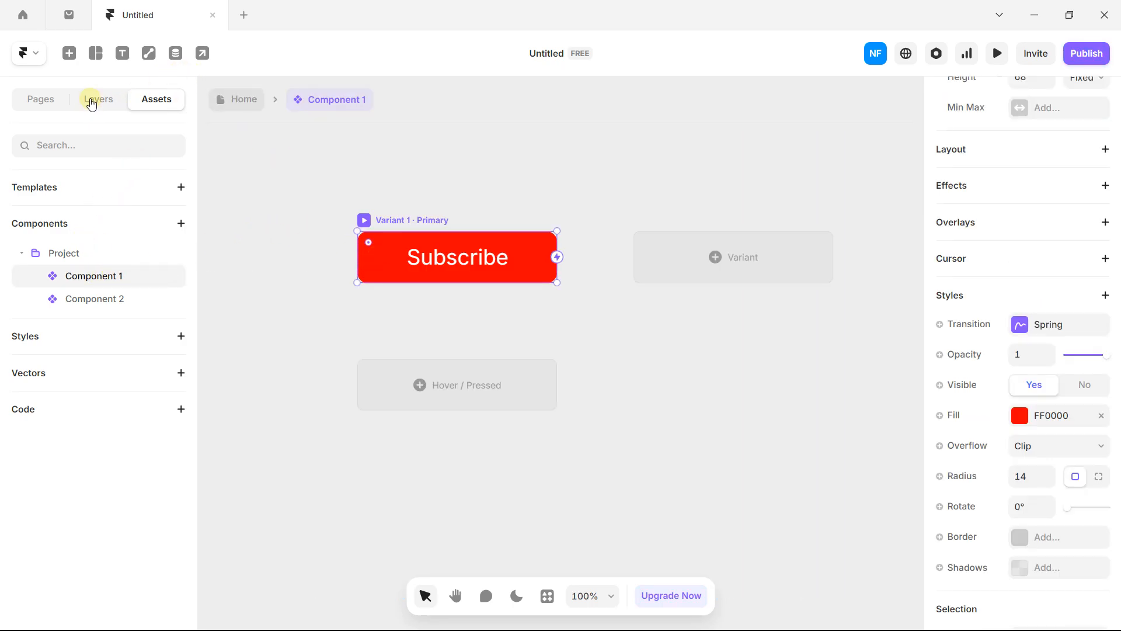
left_click(97, 98)
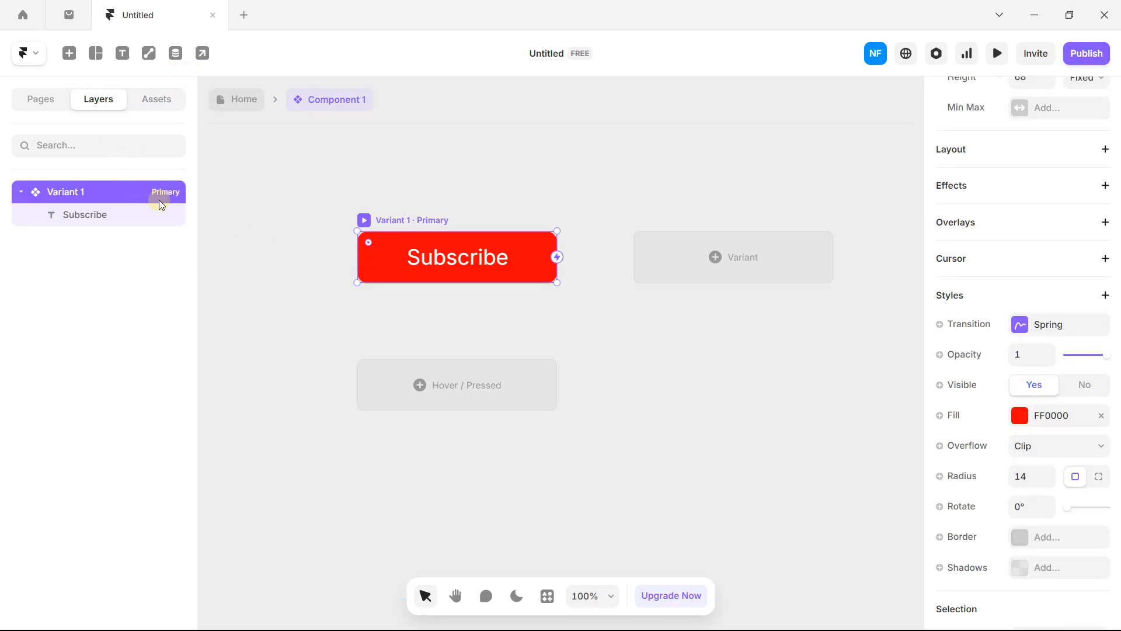
left_click(251, 113)
left_click(21, 222)
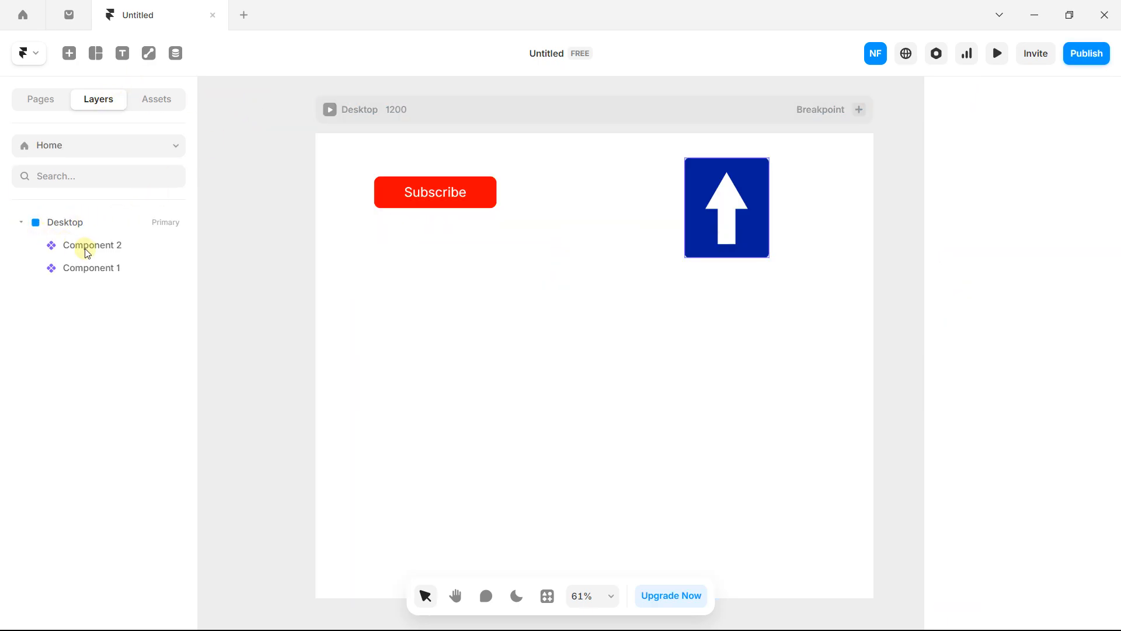
left_click(94, 264)
right_click(94, 264)
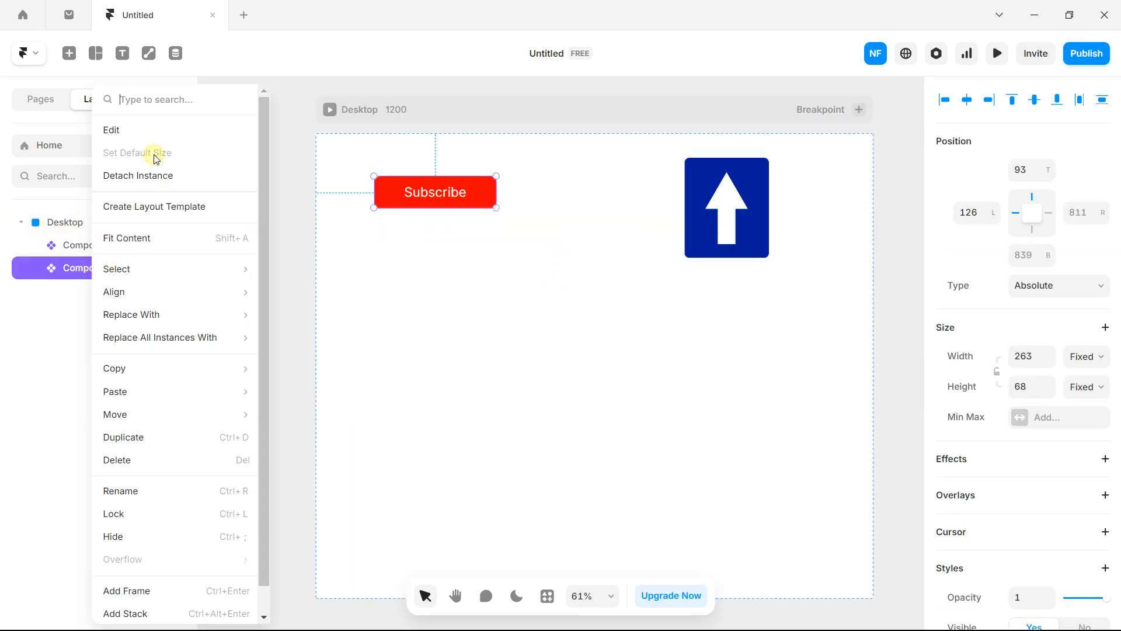
left_click(155, 130)
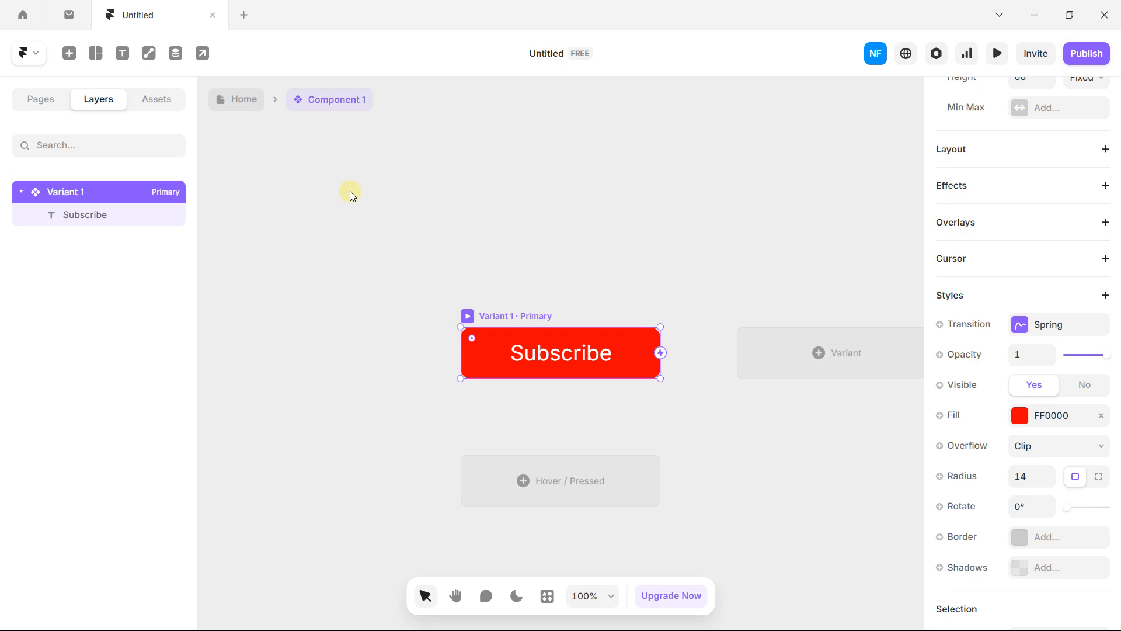
left_click(246, 111)
Step: Try to place another instance of Component 1 on the page from its existing layer
left_click(75, 270)
left_click_drag(75, 270, 440, 271)
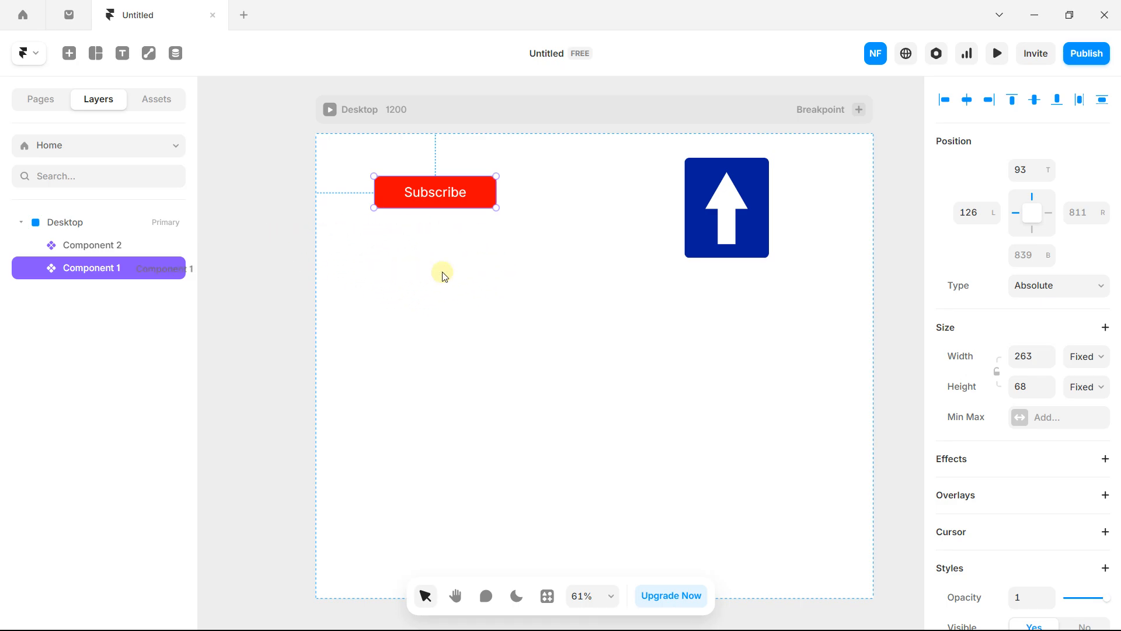
left_click_drag(144, 266, 540, 273)
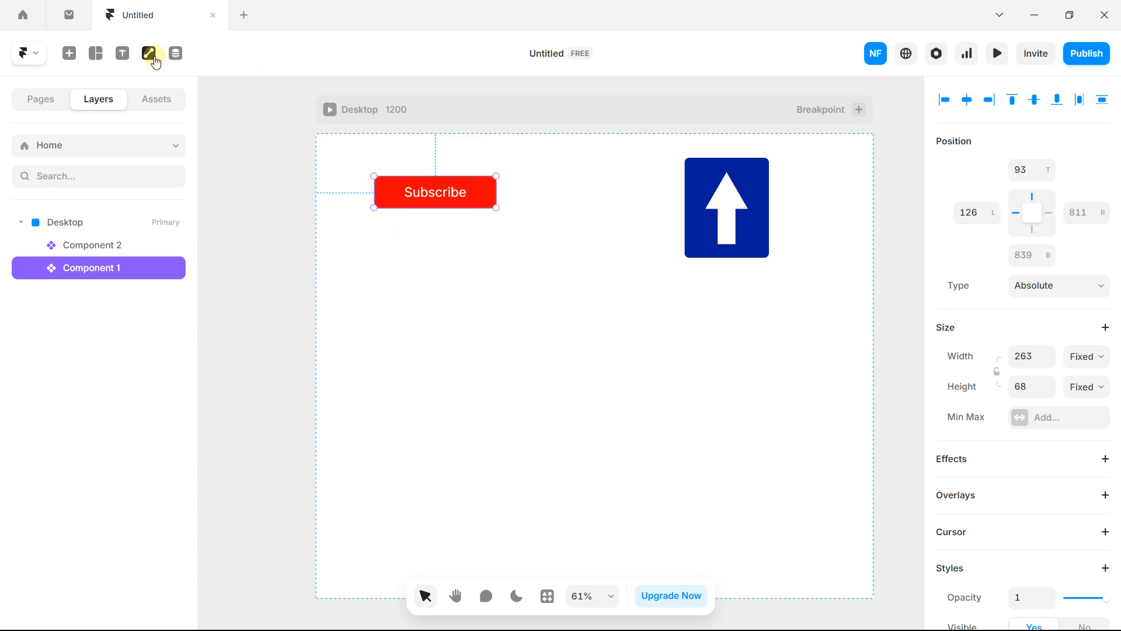
Step: Place three more instances of Component 1 from the project assets in a column below the first Subscribe button
left_click(153, 99)
left_click_drag(87, 281, 433, 258)
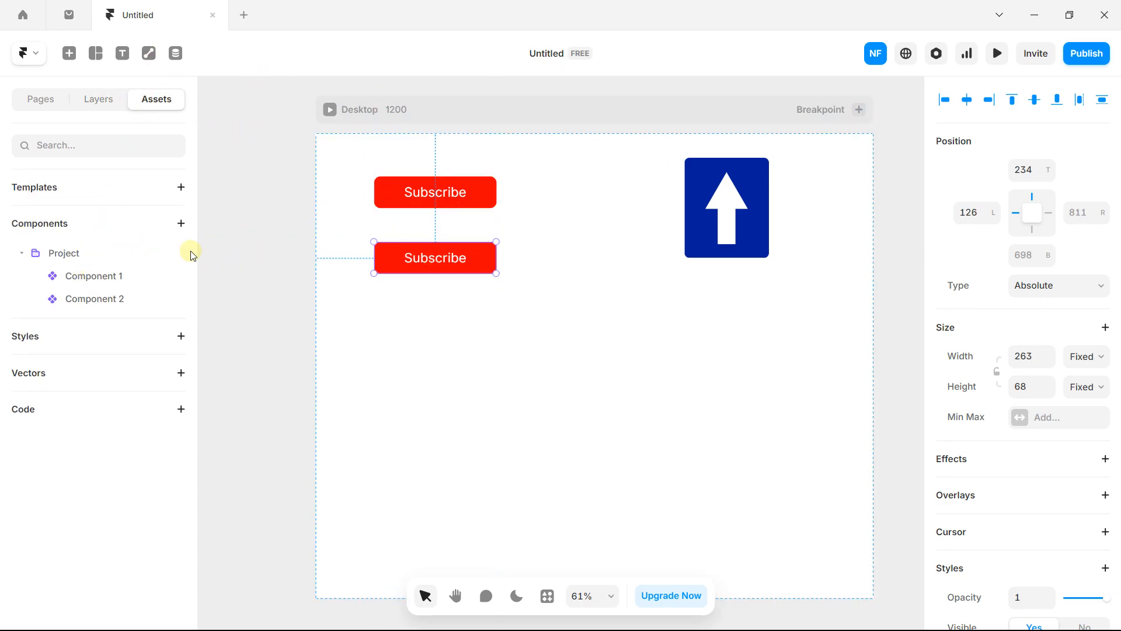
left_click_drag(106, 275, 461, 382)
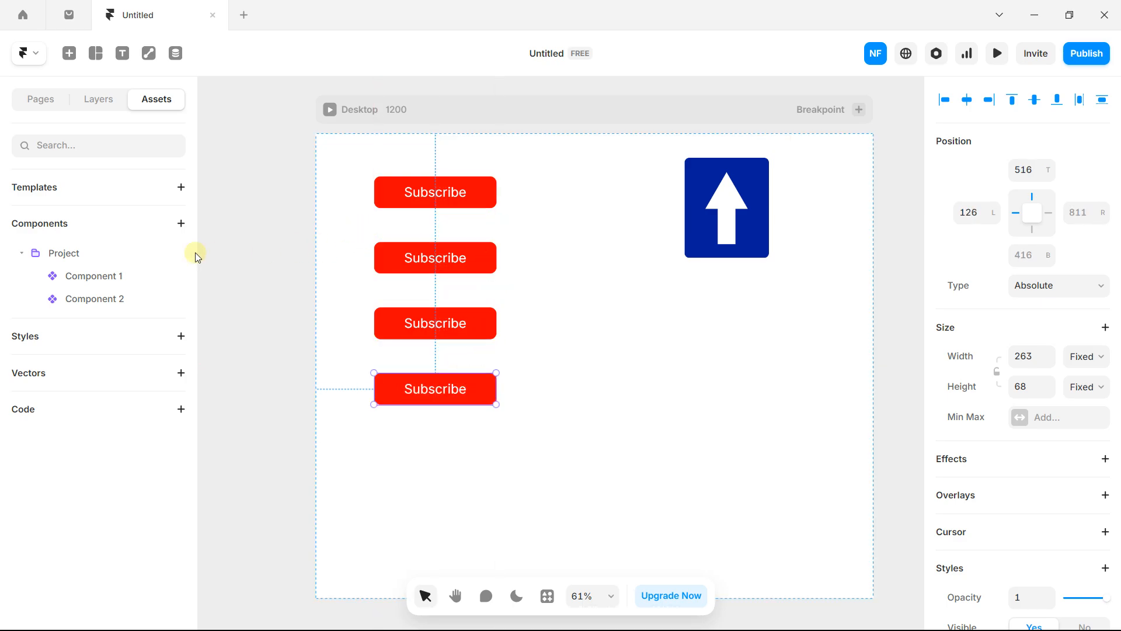
Step: Check Component 2, return to the Home page, and place two more instances of it in a column below the arrow icon
left_click(84, 299)
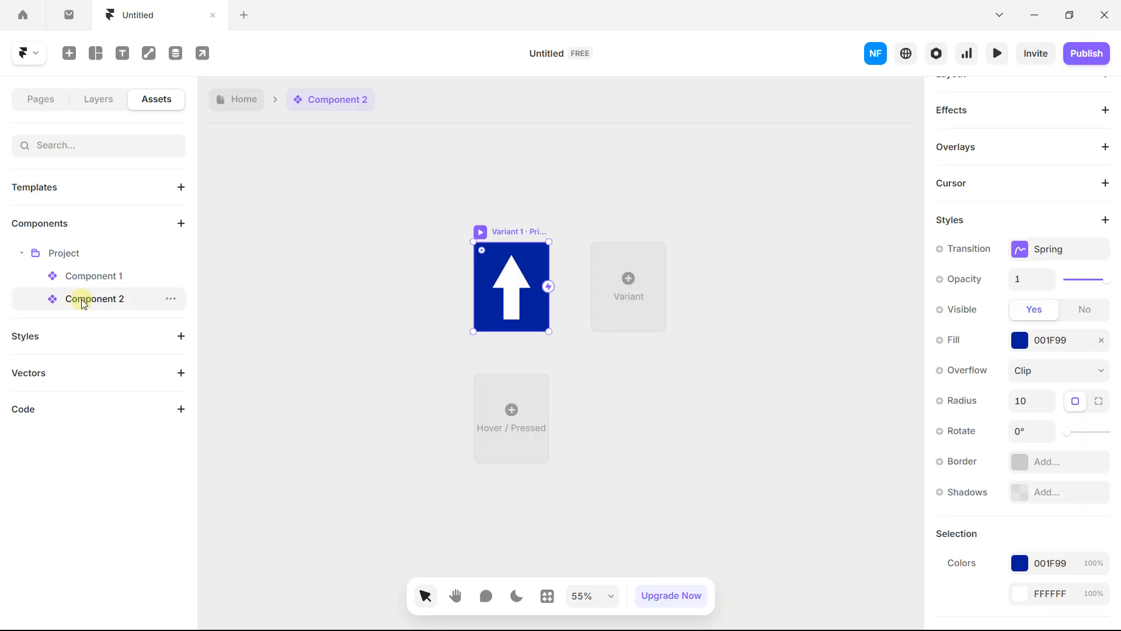
left_click(240, 111)
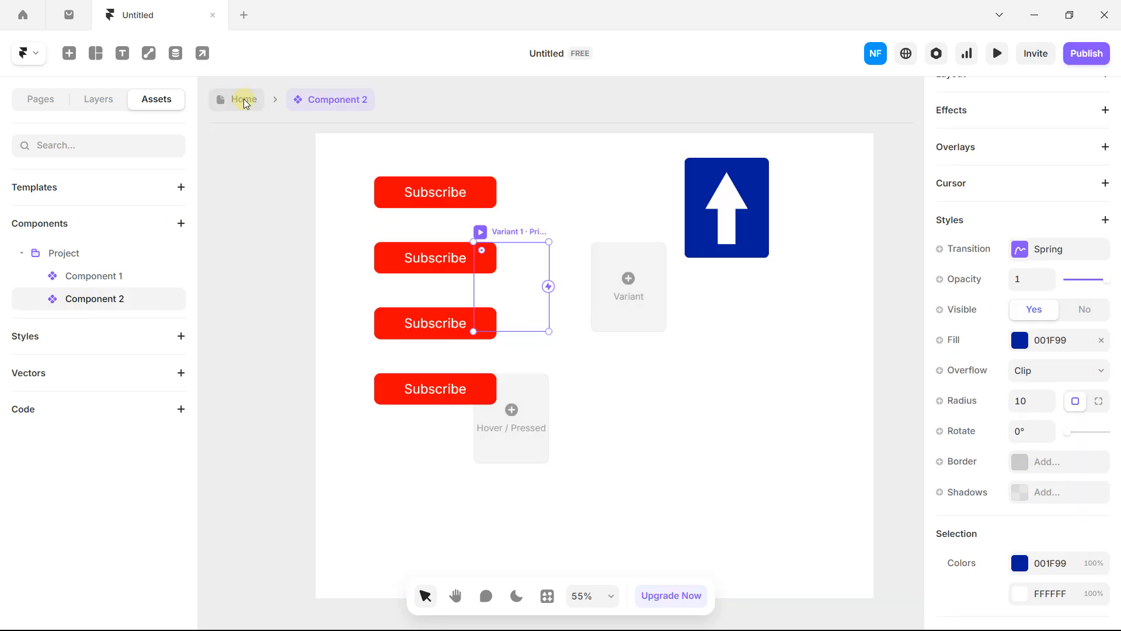
left_click_drag(88, 301, 753, 324)
left_click_drag(111, 297, 741, 433)
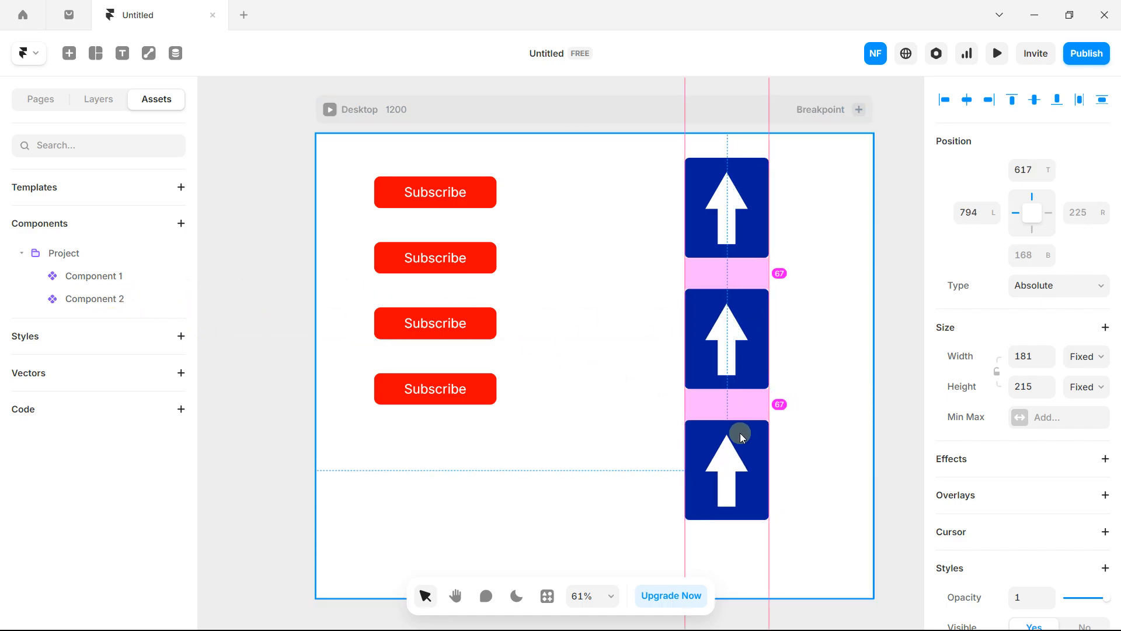
Step: Extend the Desktop frame downward to a height of about 1307
scroll(648, 348, "down", 3)
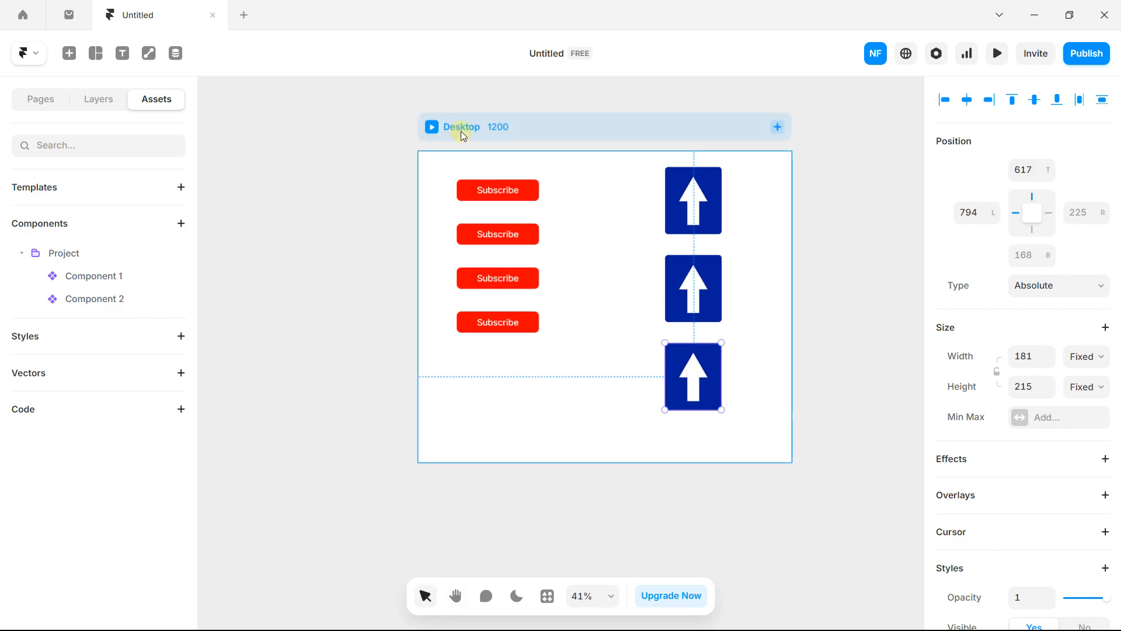
left_click(462, 128)
left_click_drag(602, 463, 602, 558)
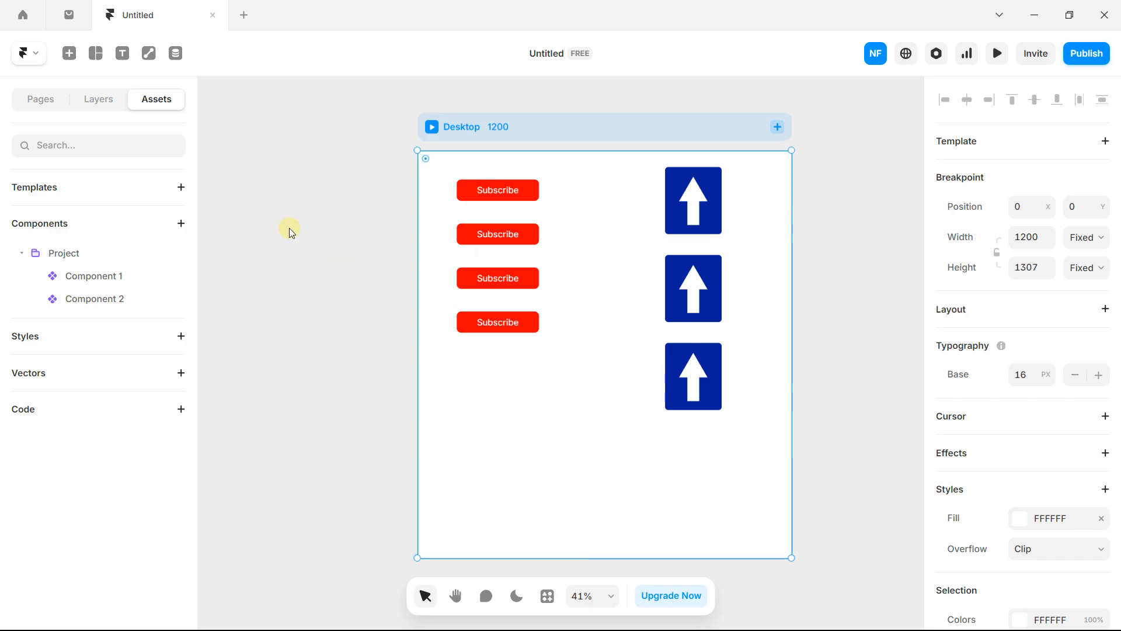
Step: Rearrange the three arrow icons and add a fourth instance of Component 2 to form a two-by-two grid
left_click_drag(694, 179, 642, 179)
left_click_drag(705, 260, 735, 174)
left_click_drag(718, 348, 666, 290)
left_click_drag(96, 299, 745, 290)
scroll(646, 193, "up", 3)
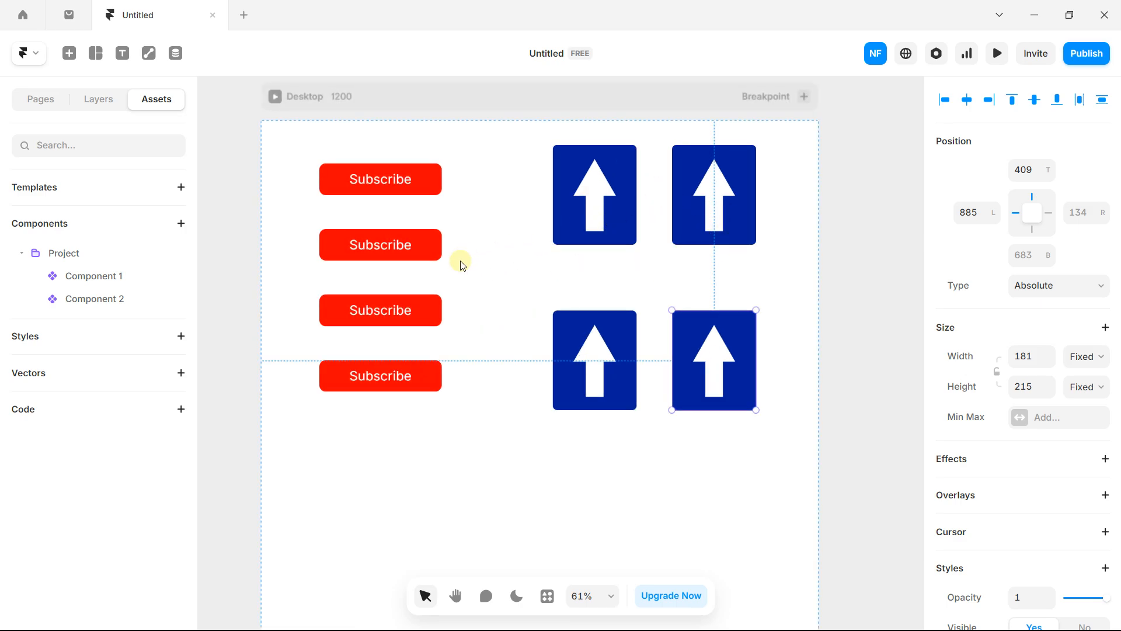
left_click(515, 250)
left_click_drag(516, 250, 616, 291)
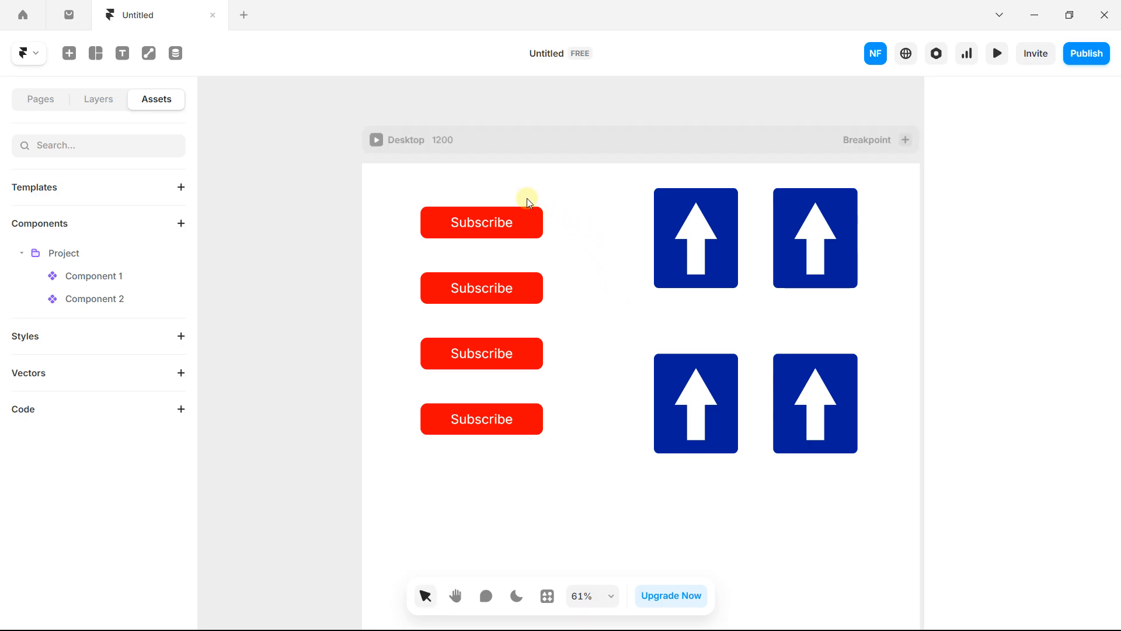
Step: Change the fill of Component 1's primary variant to green 33A100 and return to the Home page
mouse_move(113, 276)
double_click(111, 280)
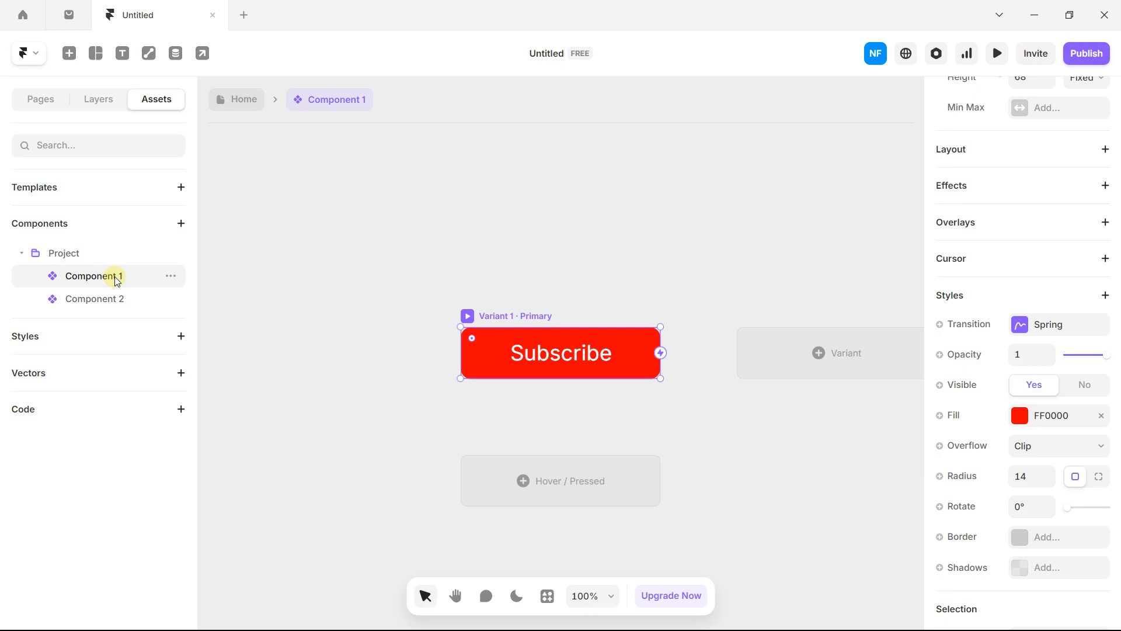
left_click_drag(622, 232, 426, 144)
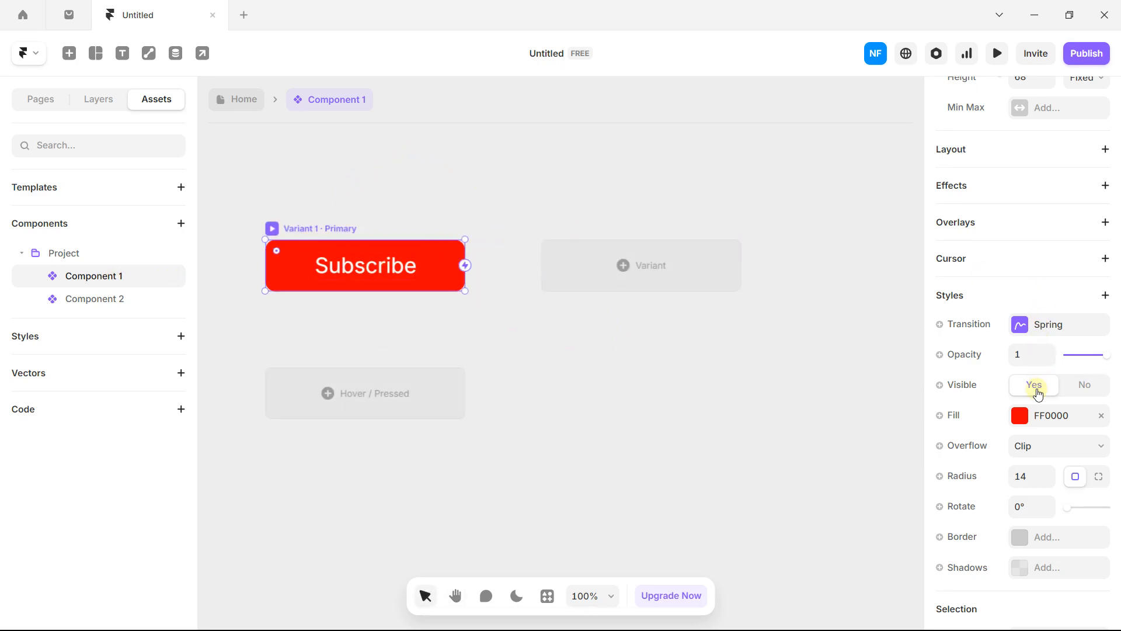
left_click(1020, 416)
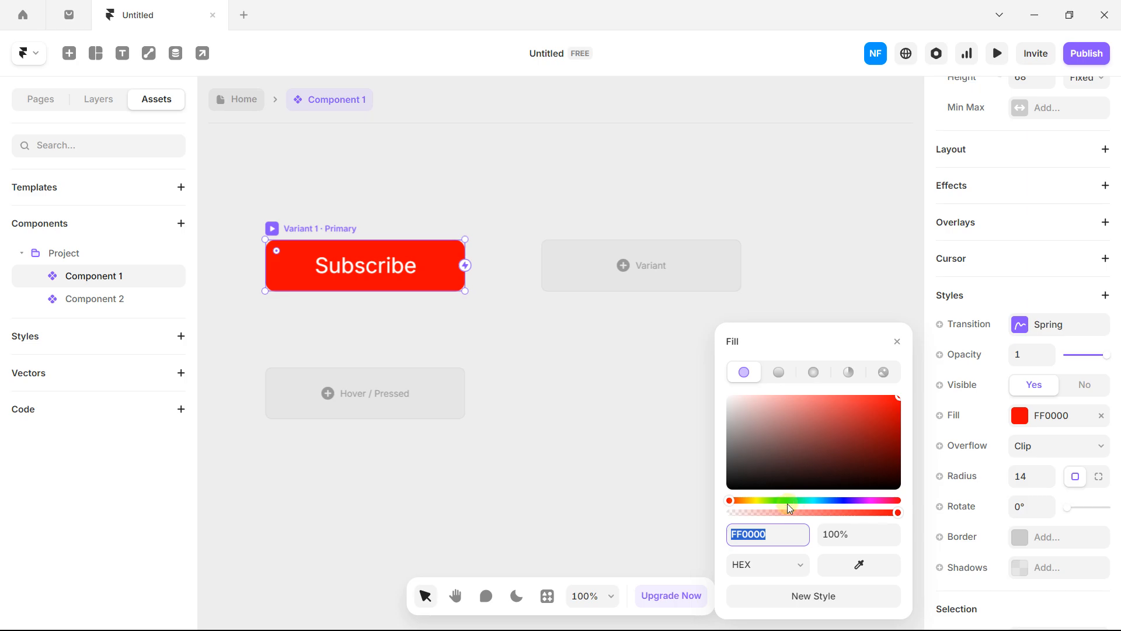
left_click_drag(789, 503, 777, 501)
left_click_drag(874, 397, 914, 416)
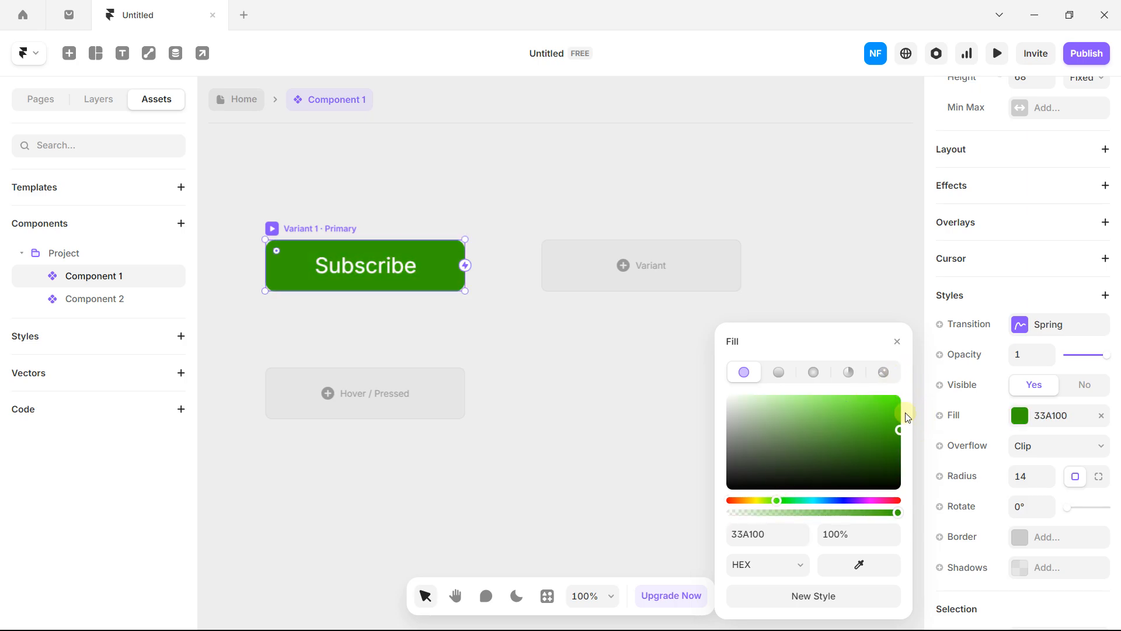
left_click(237, 99)
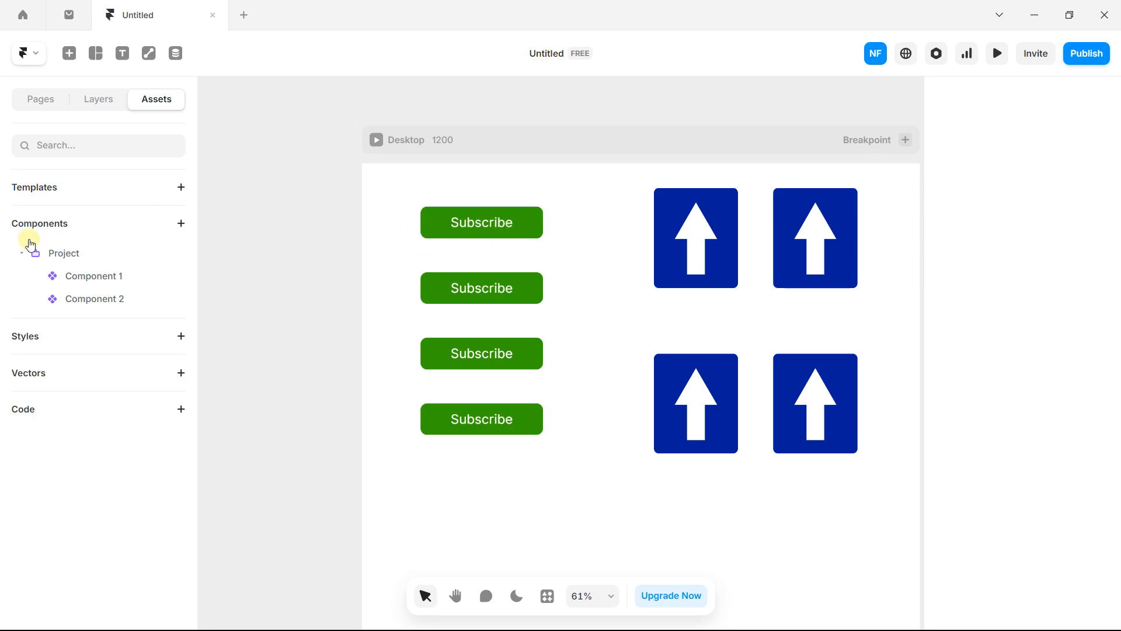
Step: In Component 1, reduce the Subscribe text size to 18 px and the button height to 54, and return to the Home page
left_click(96, 278)
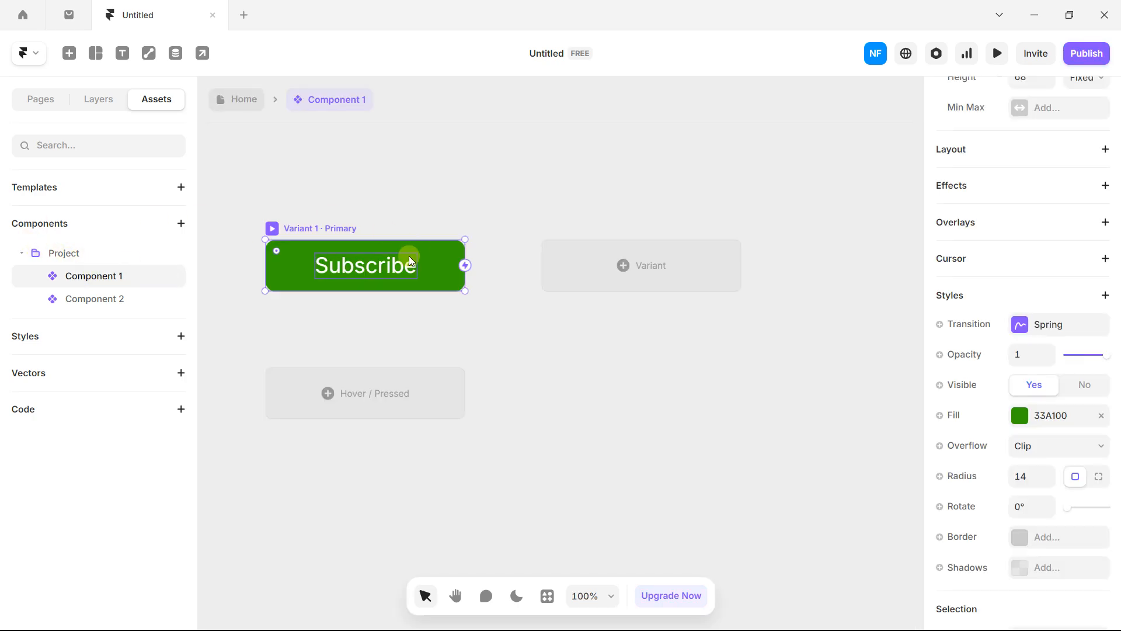
left_click(398, 266)
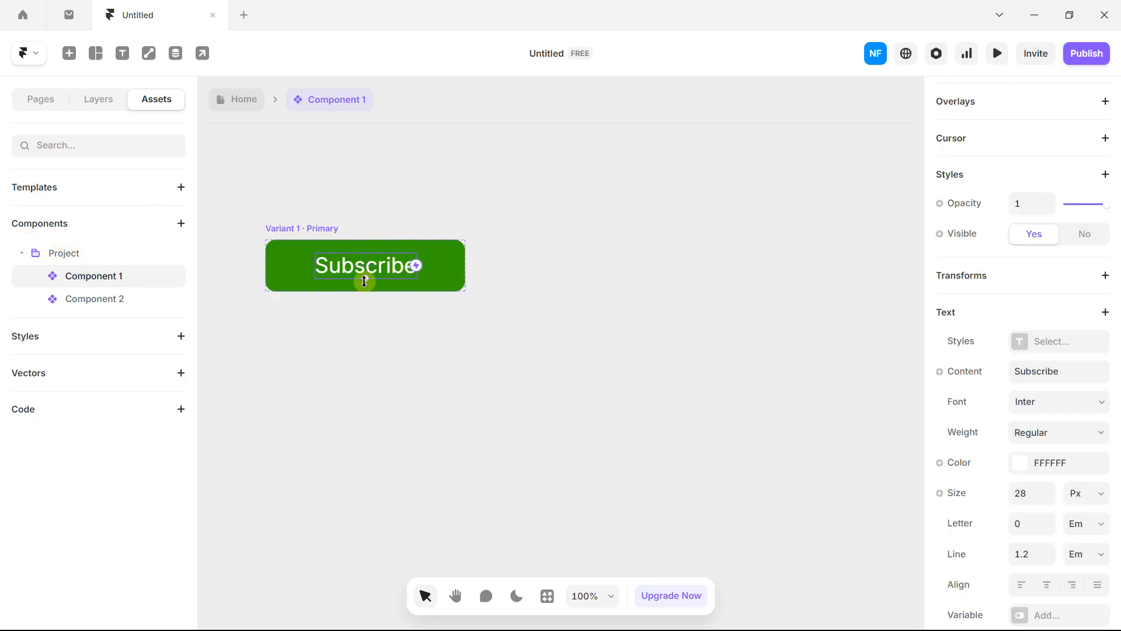
left_click_drag(364, 279, 364, 274)
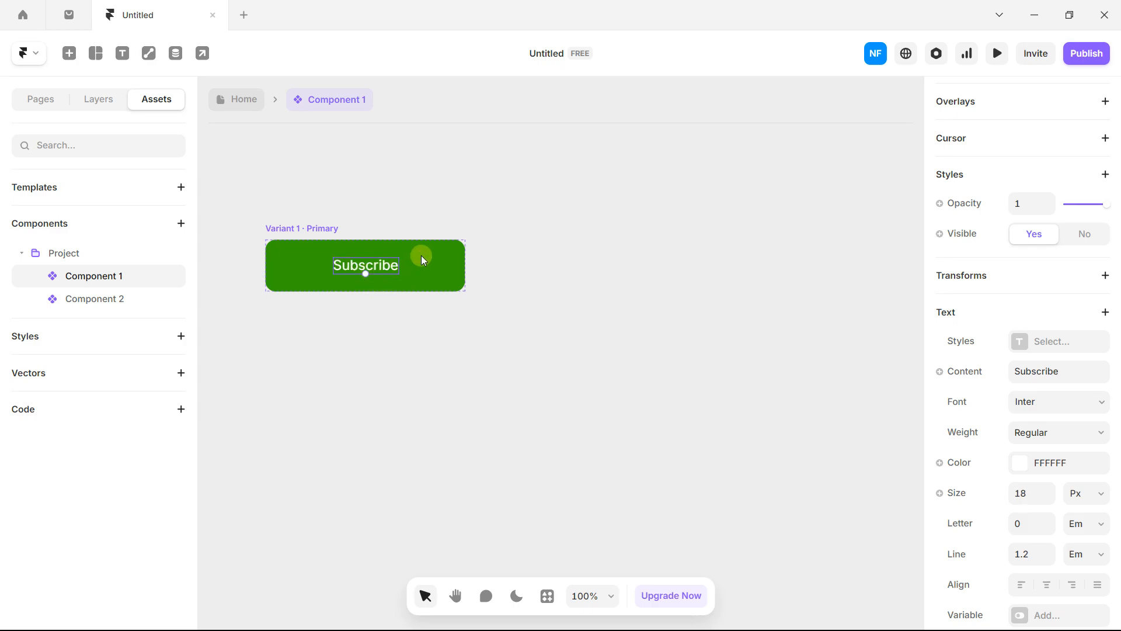
left_click(321, 228)
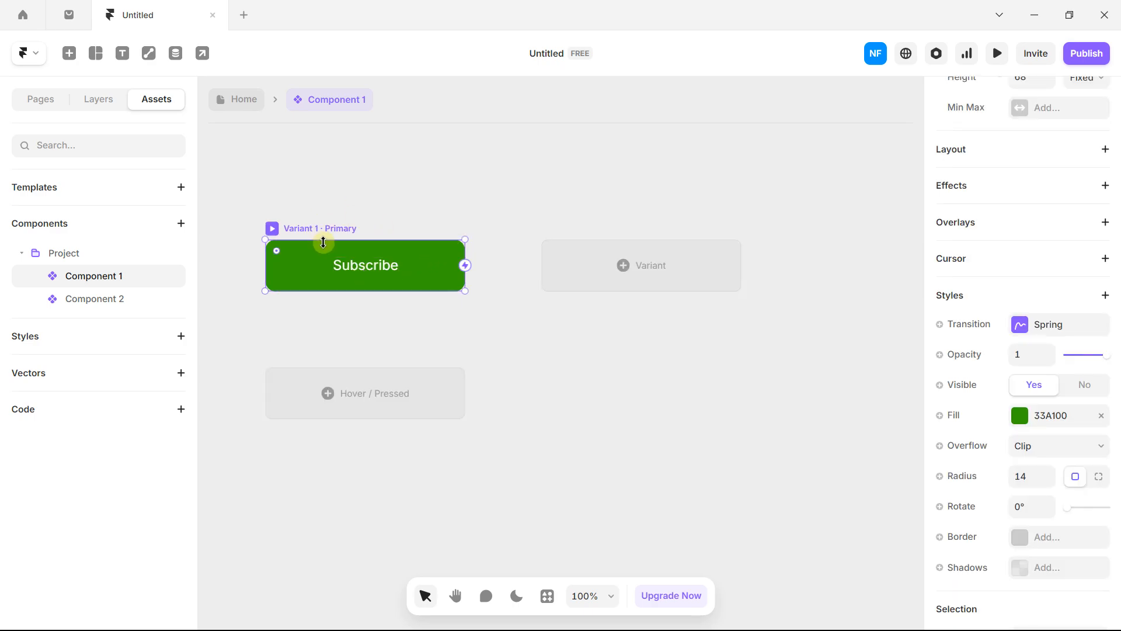
left_click_drag(323, 242, 323, 250)
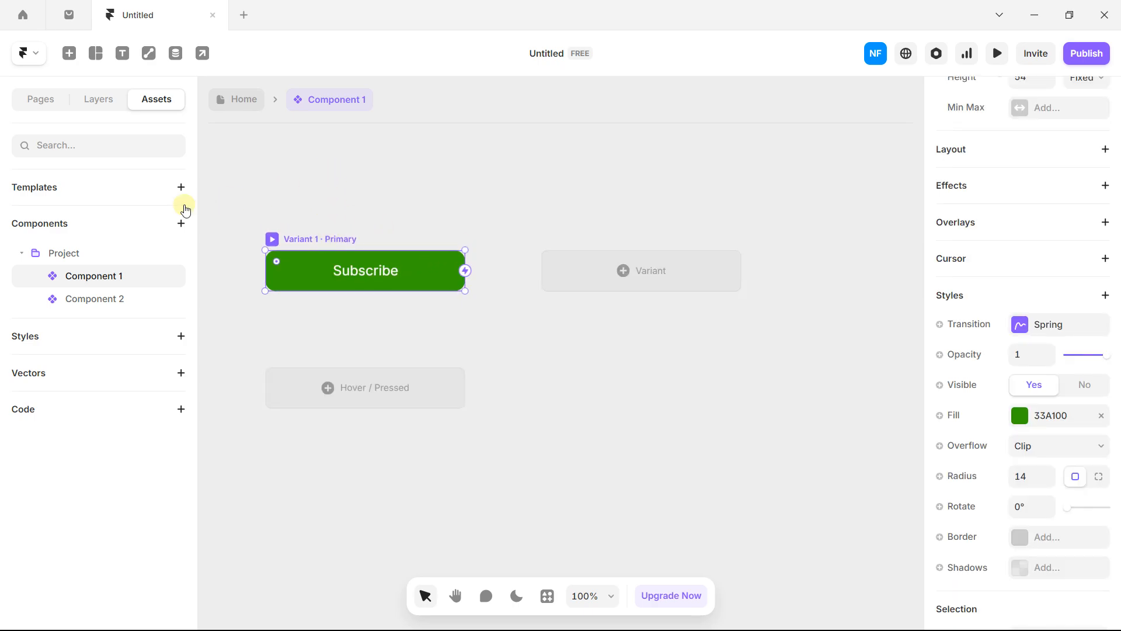
left_click(236, 103)
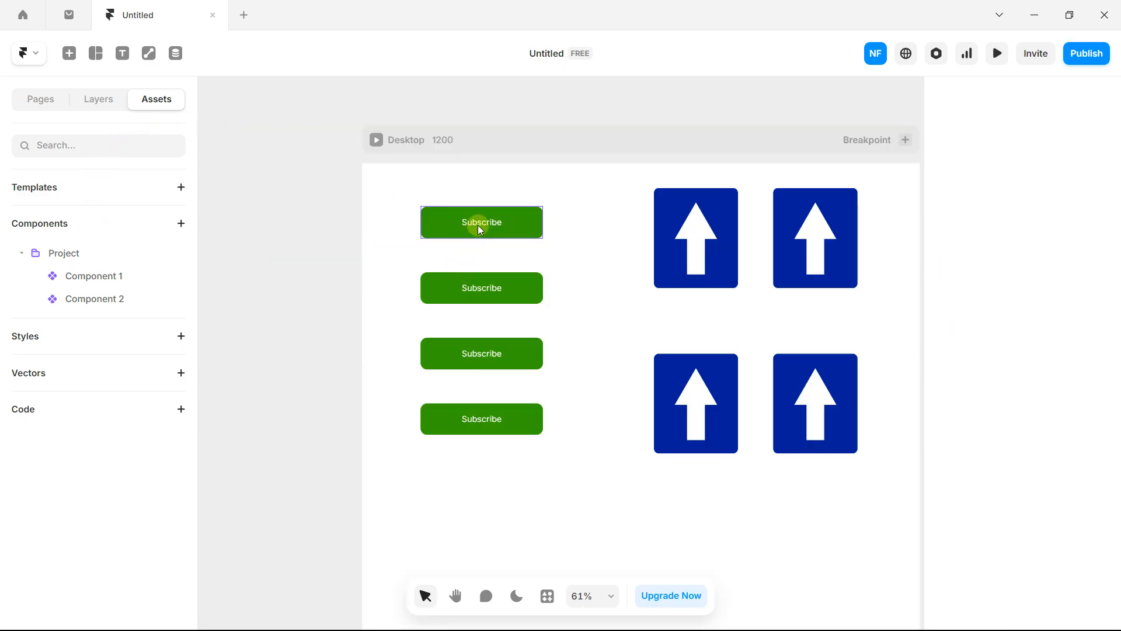
Step: Change Component 2's blue background color to red and return to the Home page
left_click(85, 298)
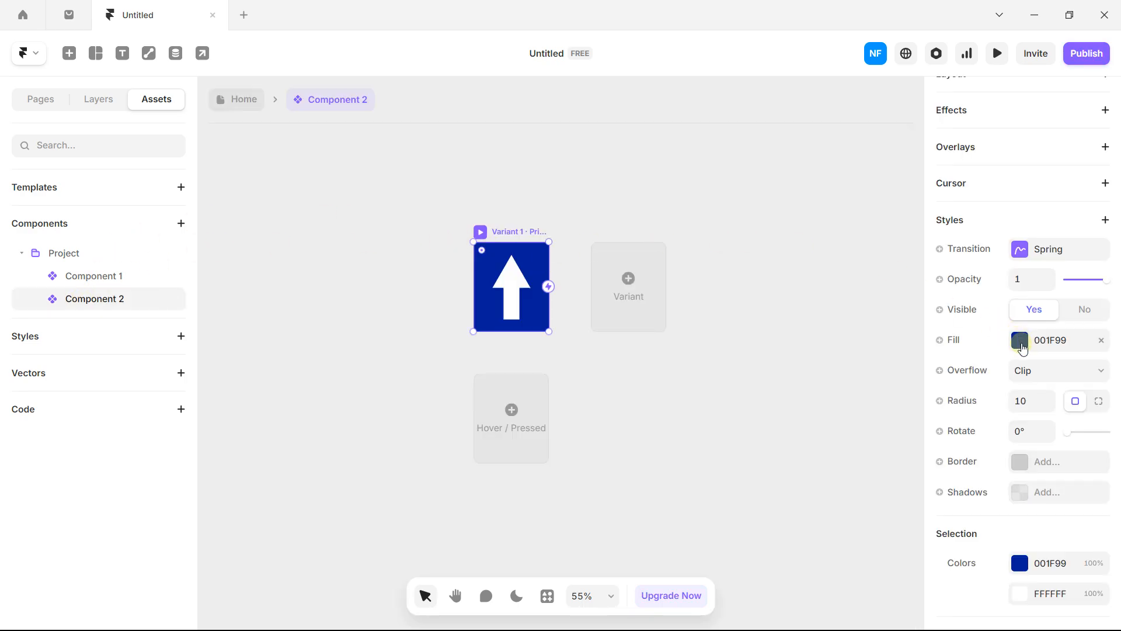
scroll(1019, 344, "down", 1)
left_click(1019, 487)
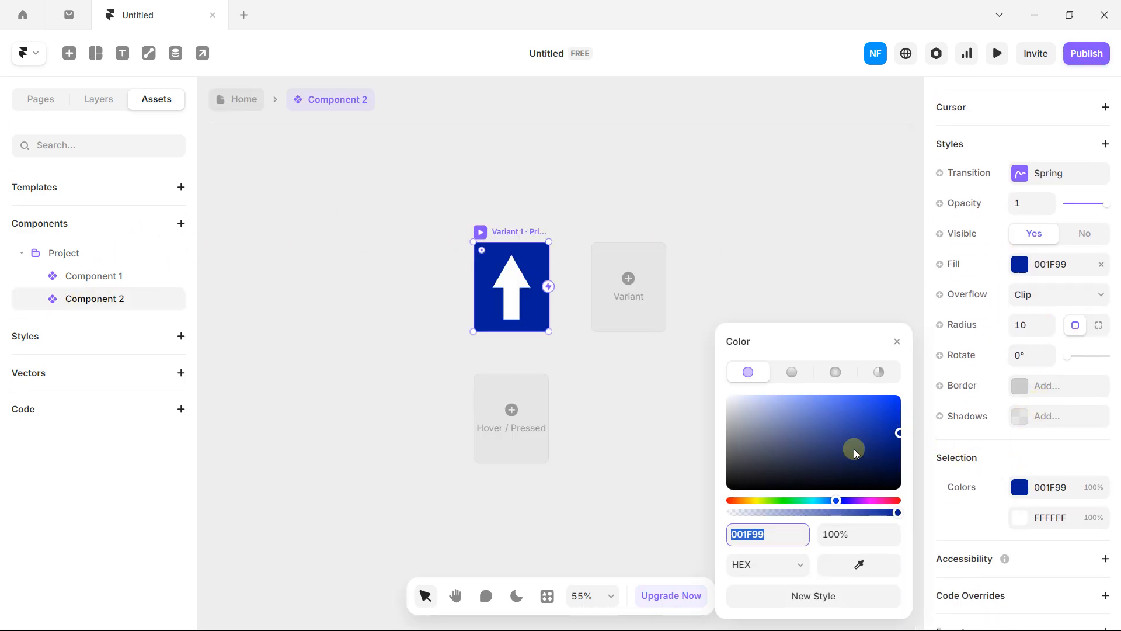
left_click_drag(787, 500, 704, 498)
left_click_drag(844, 442, 937, 353)
left_click(535, 157)
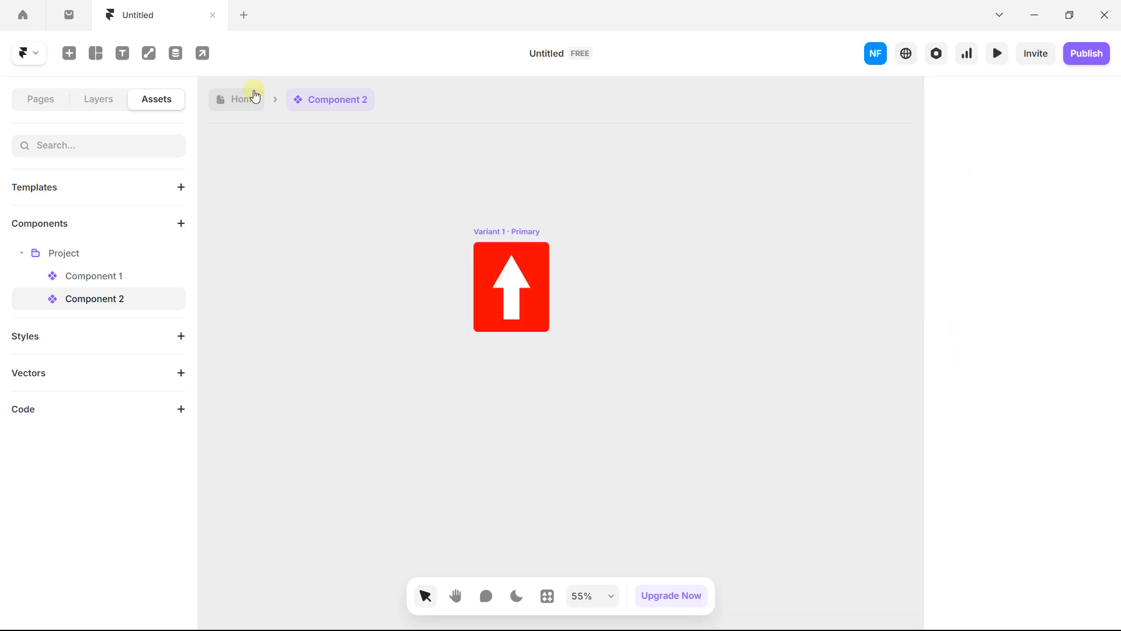
left_click(234, 98)
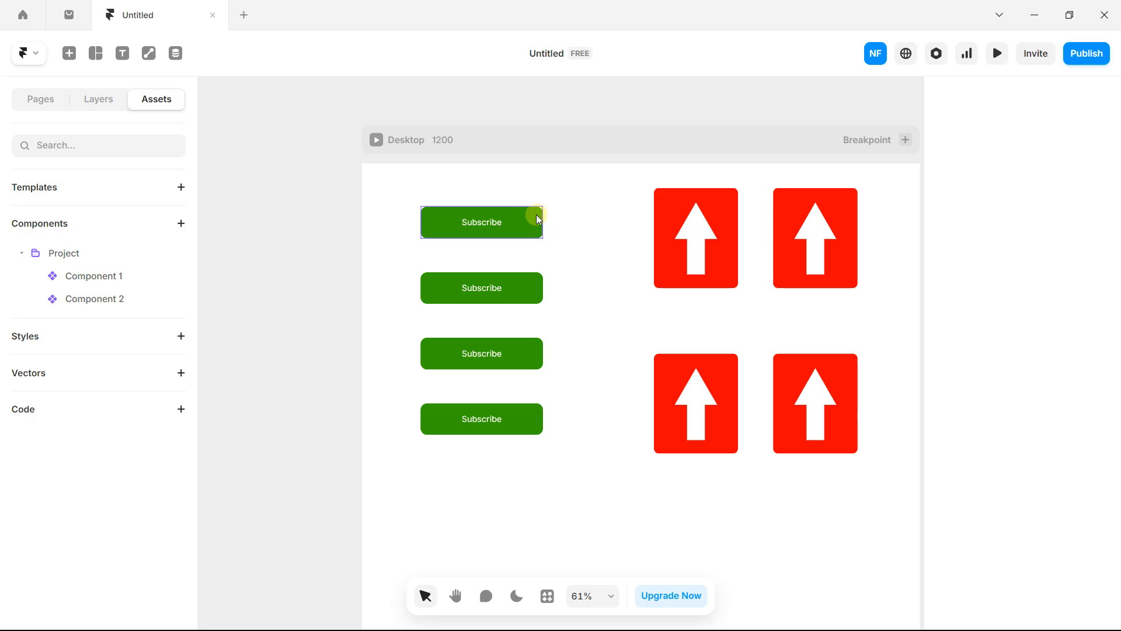
Step: Add a second variant to Component 1 and change its fill to dark blue 0010A1
left_click(111, 277)
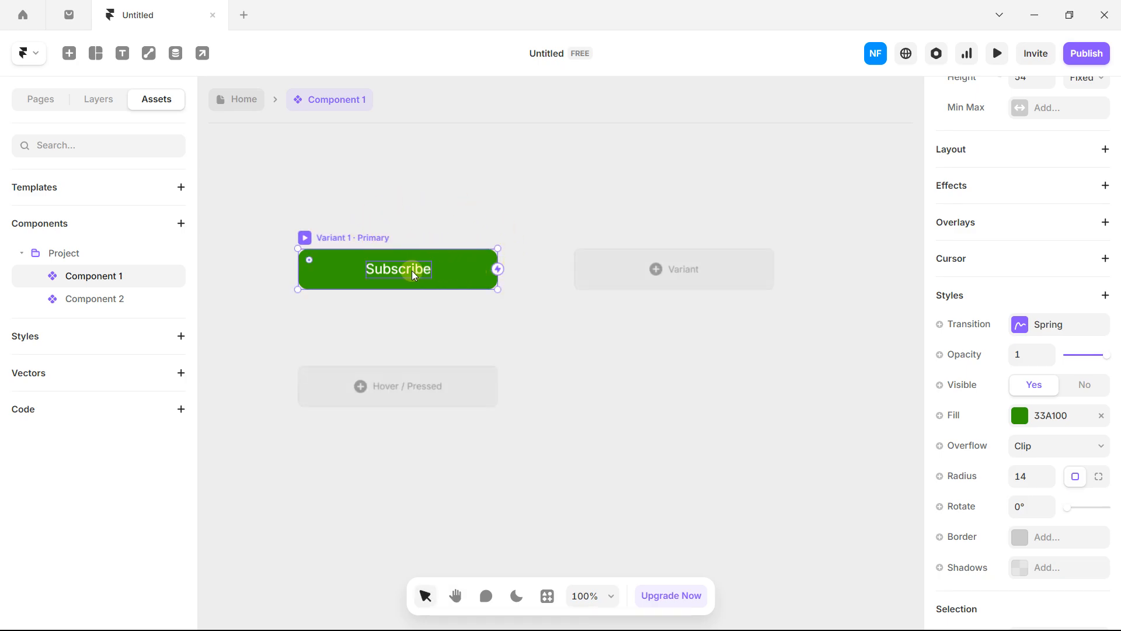
left_click(641, 265)
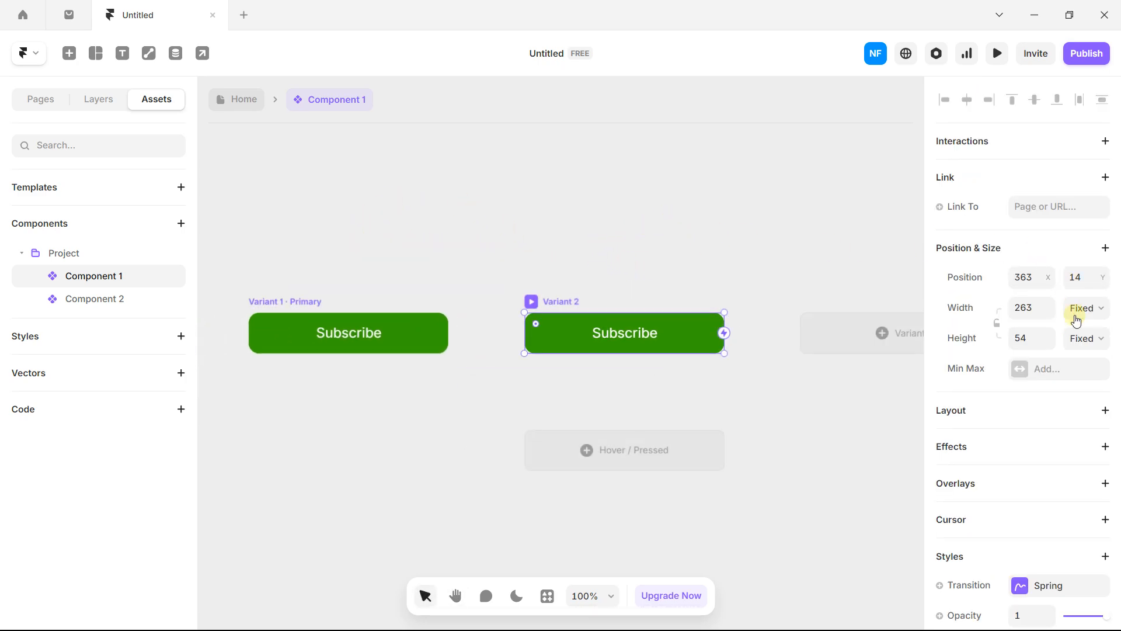
scroll(1074, 314, "down", 6)
left_click(1019, 296)
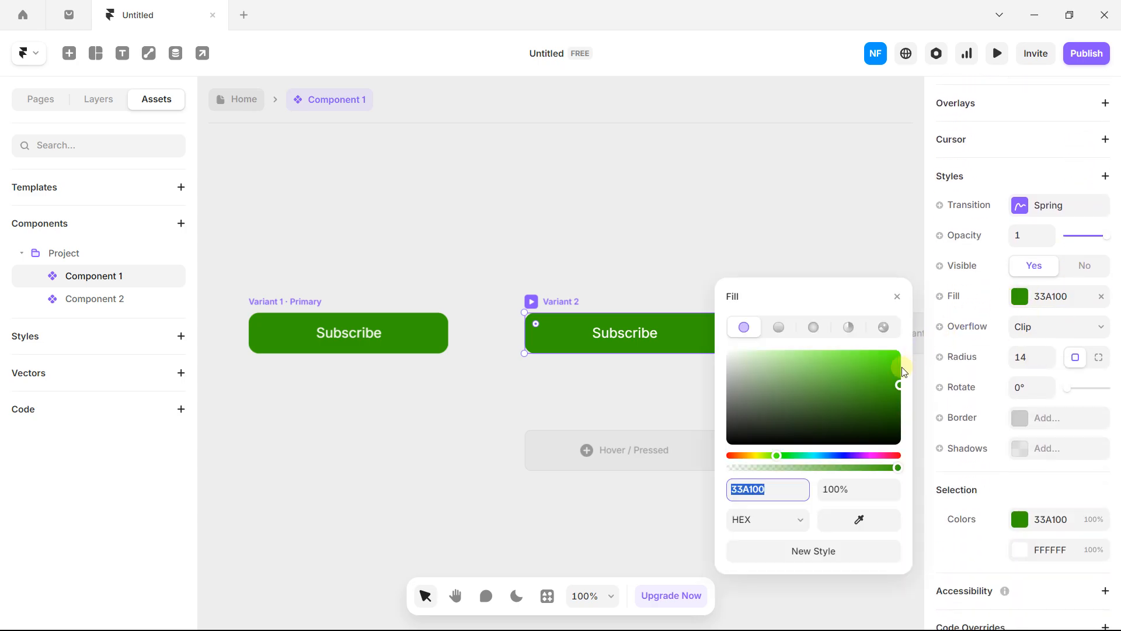
left_click(839, 455)
left_click(748, 204)
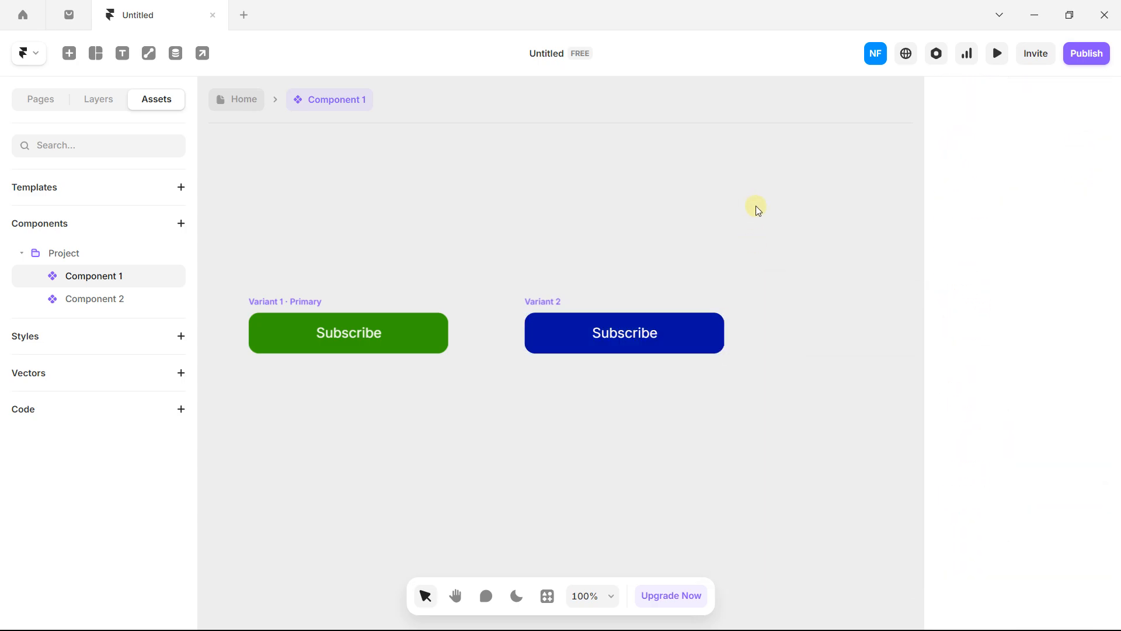
Step: Add a third variant to Component 1 and change its fill to orange FF7700
left_click_drag(762, 316, 545, 288)
left_click(347, 276)
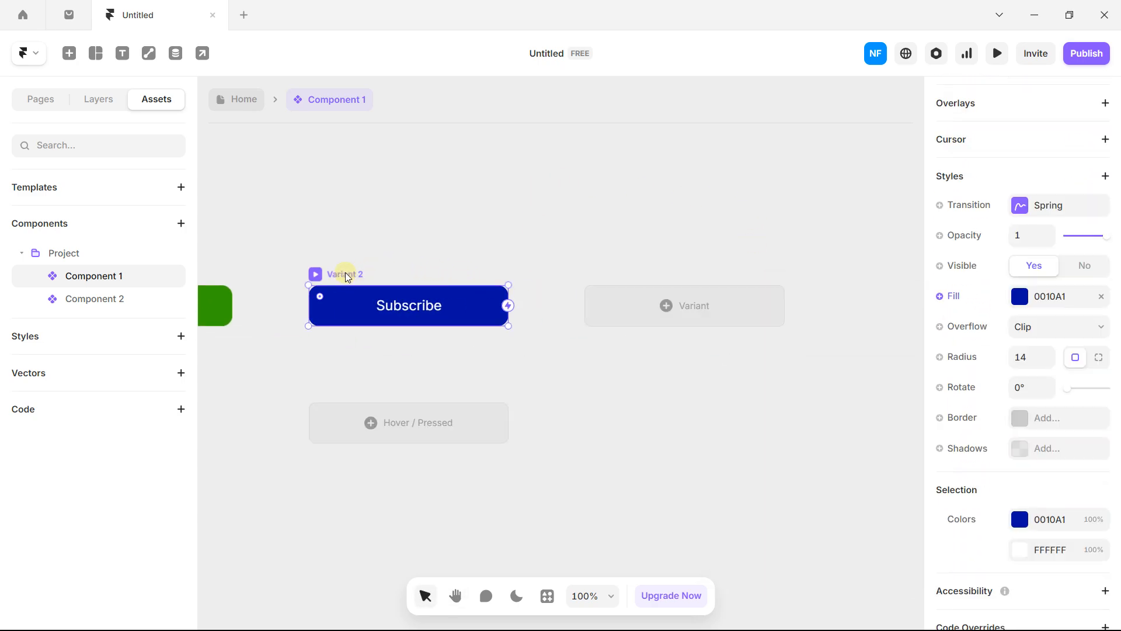
left_click(665, 304)
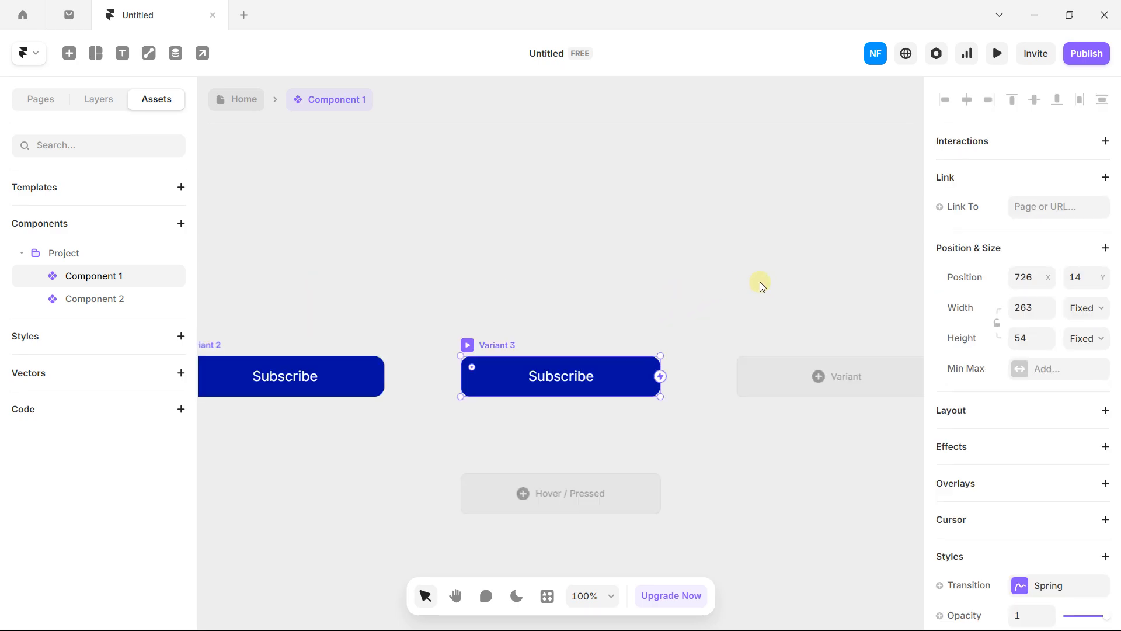
scroll(993, 365, "down", 5)
left_click(1020, 372)
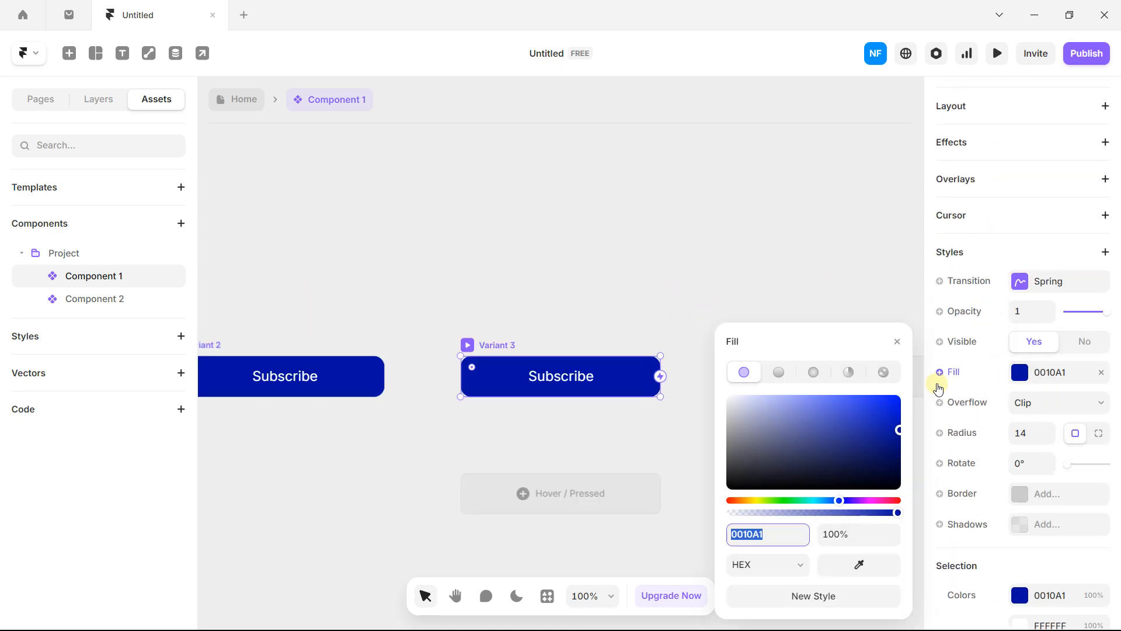
left_click(754, 500)
left_click_drag(869, 415, 900, 396)
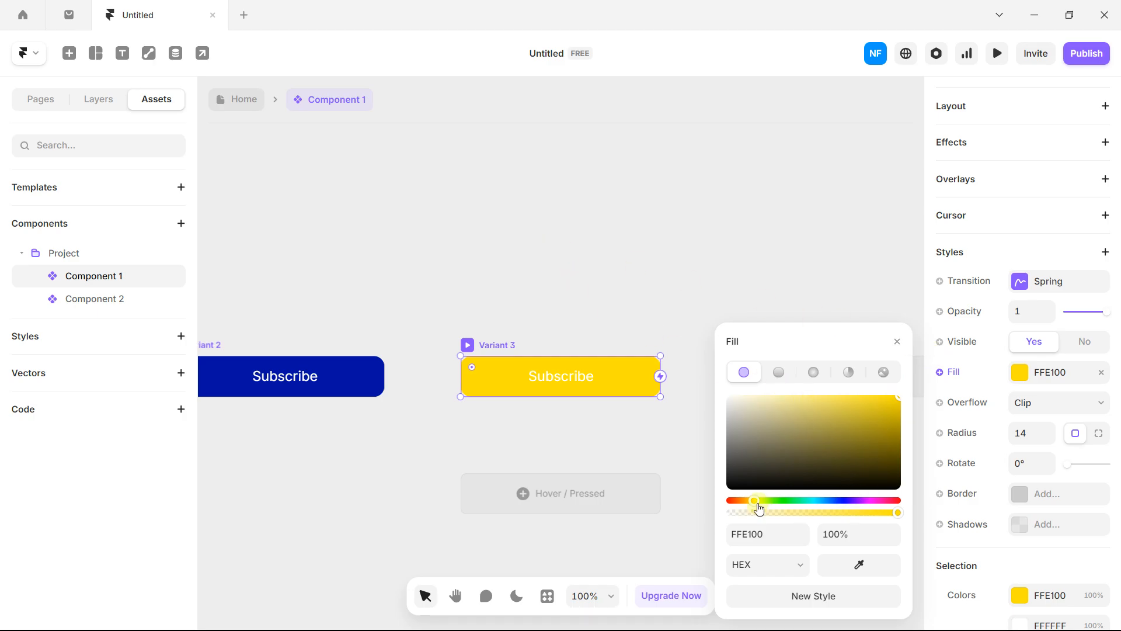
left_click_drag(758, 506, 741, 500)
left_click(580, 285)
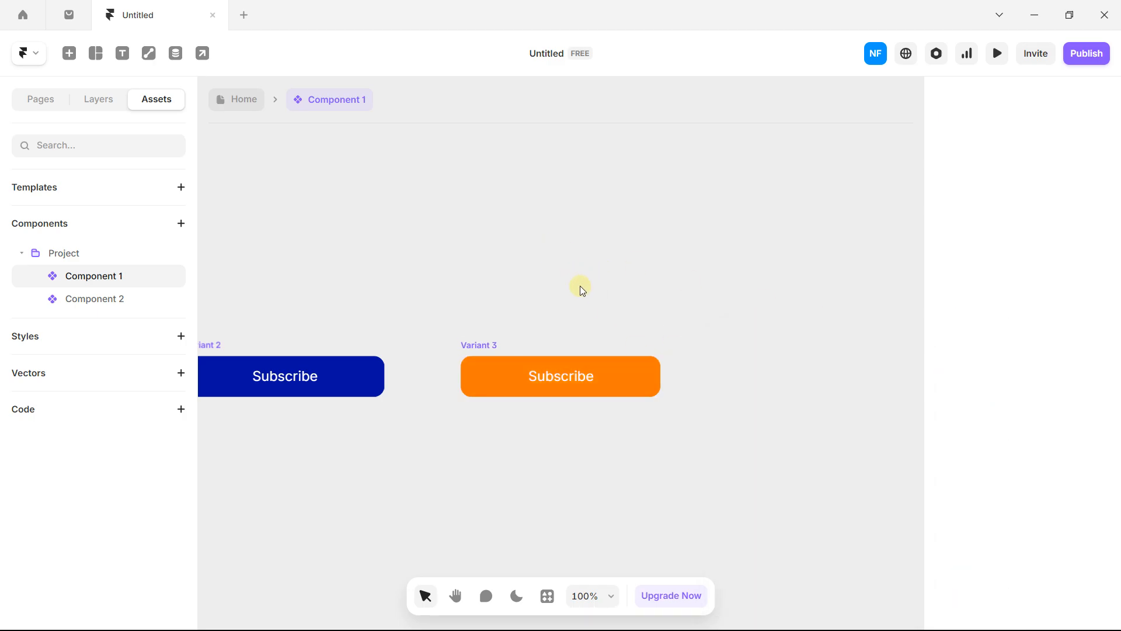
Step: Add a fourth variant to Component 1 and change its fill to red
left_click(462, 344)
left_click(816, 377)
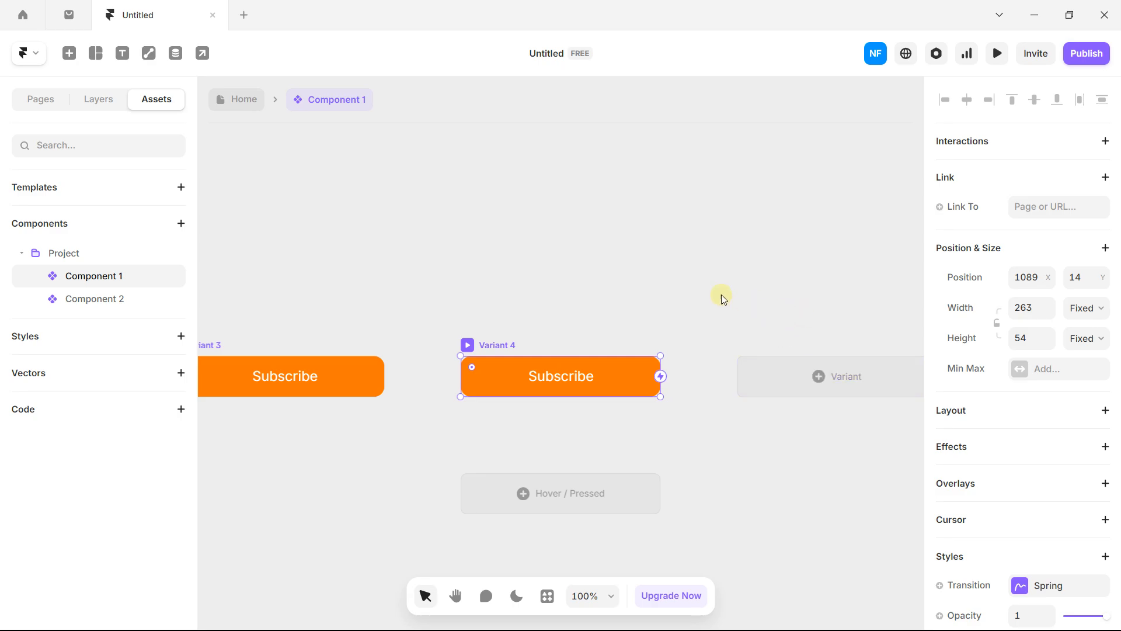
scroll(1061, 353, "down", 5)
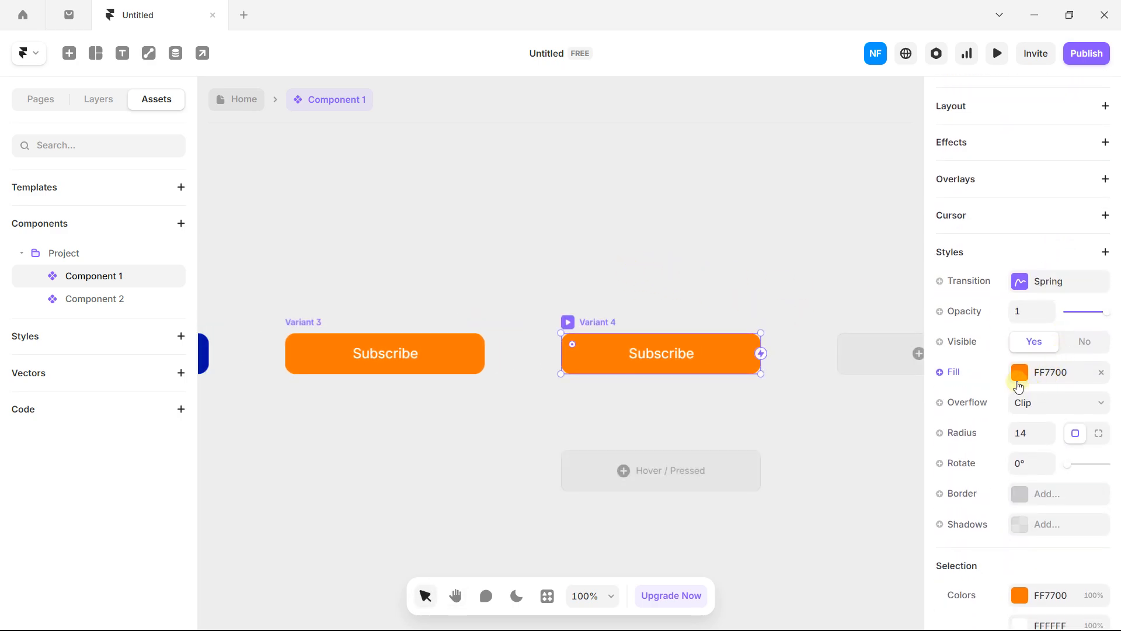
left_click(1016, 381)
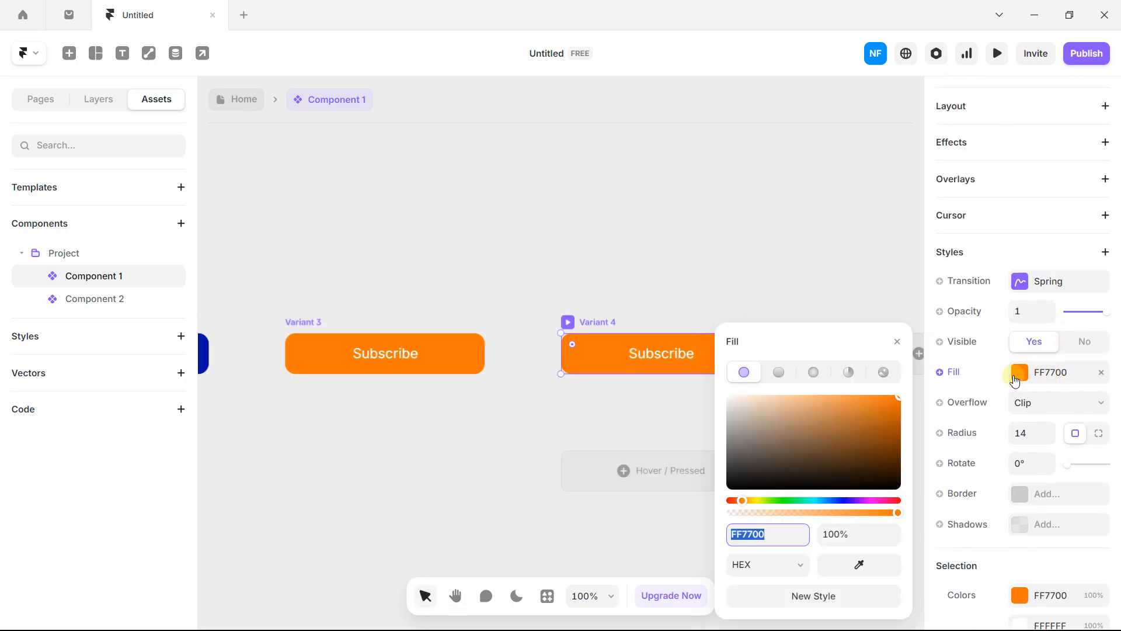
left_click(896, 501)
left_click(726, 226)
left_click_drag(491, 205, 709, 209)
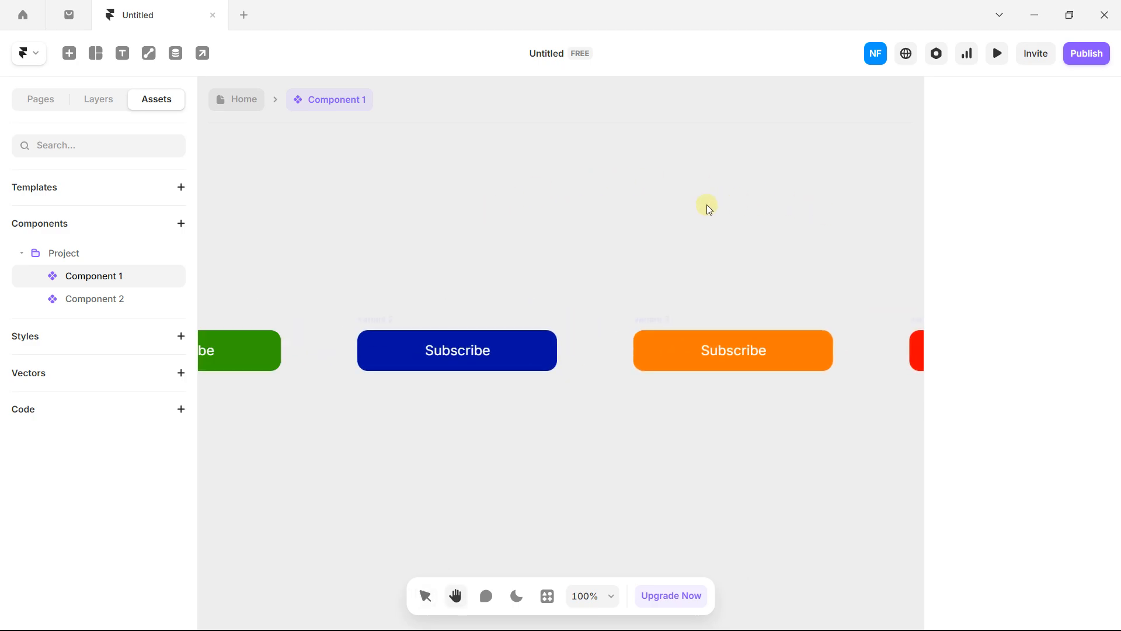
scroll(701, 205, "down", 2)
left_click_drag(578, 208, 504, 156)
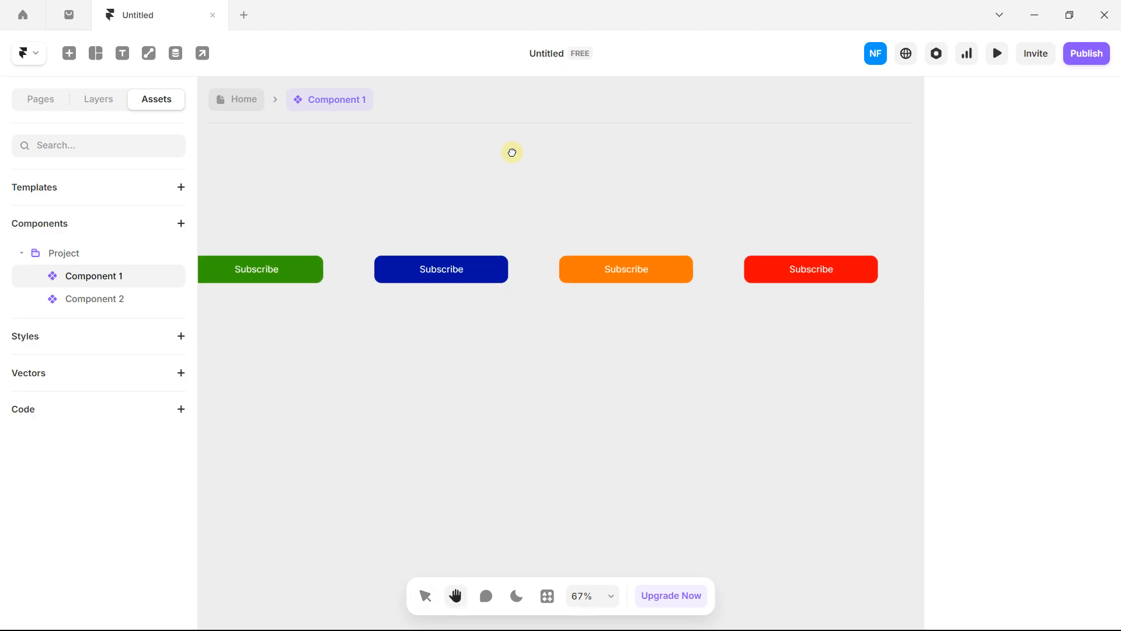
key("v")
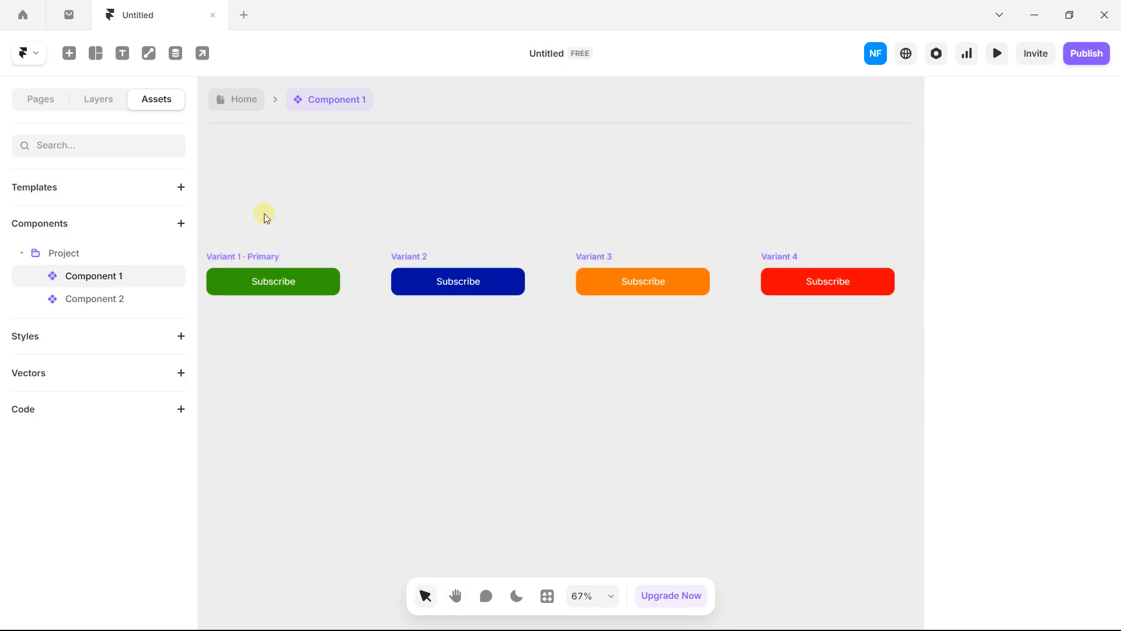
Step: Open Component 2, add a second variant of the arrow icon and set its background fill to white FFFFFF
left_click(100, 299)
left_click(503, 229)
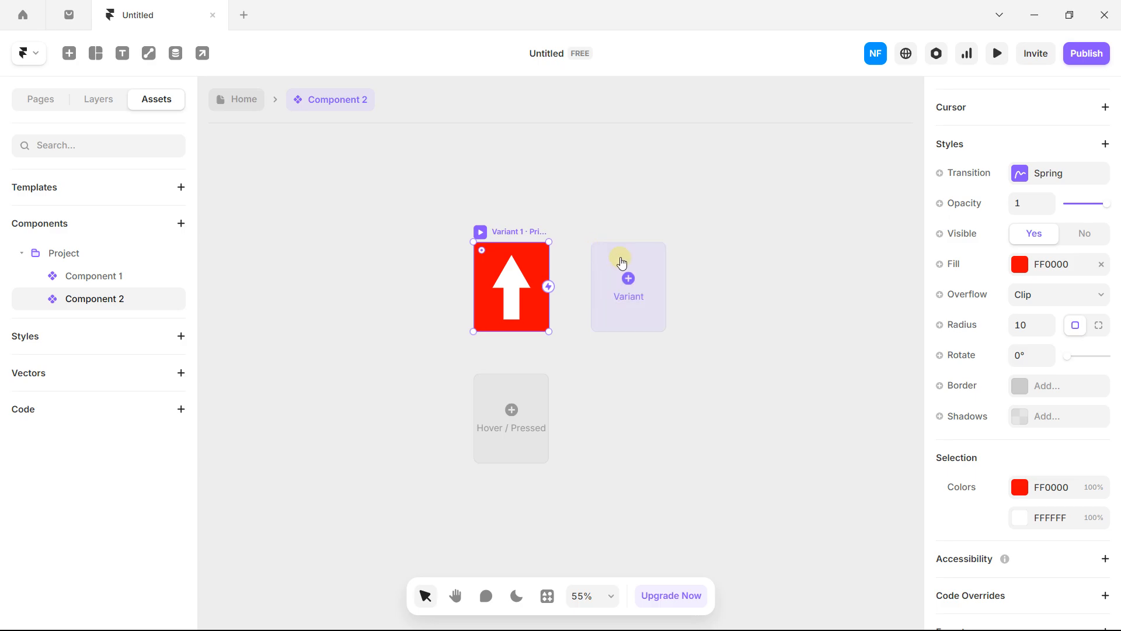
left_click(623, 276)
left_click_drag(553, 305, 528, 214)
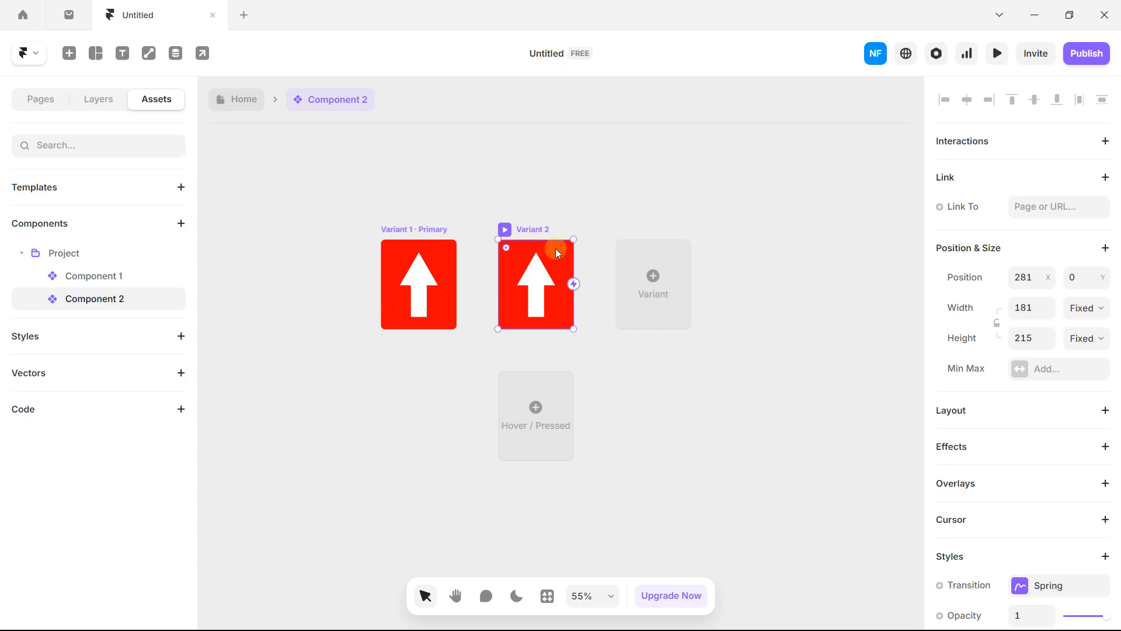
scroll(1056, 317, "down", 5)
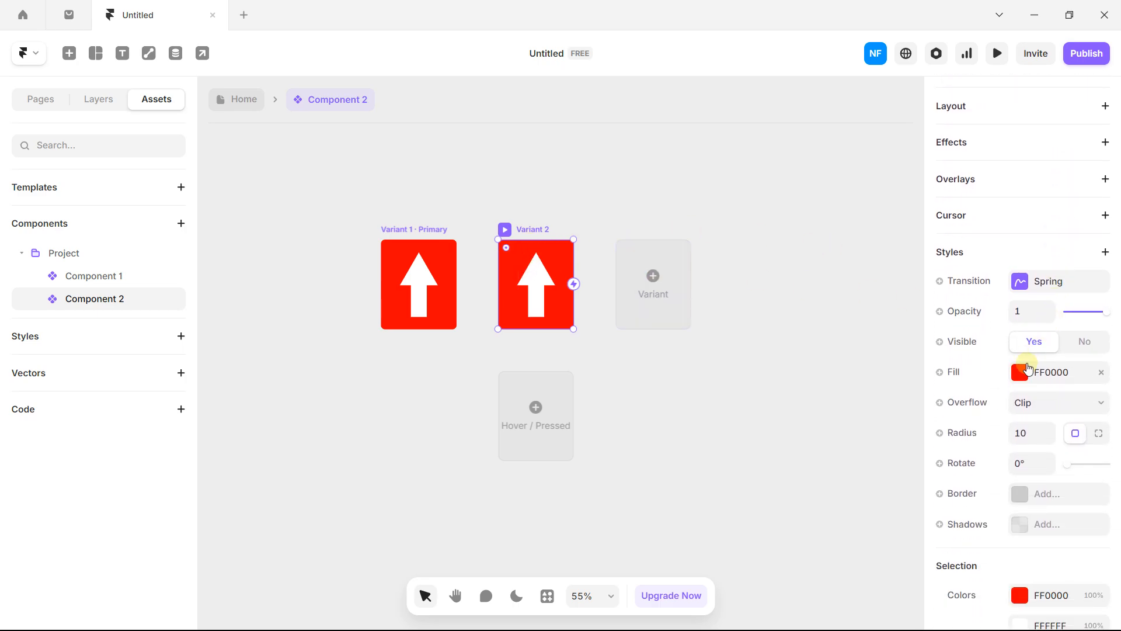
left_click(1026, 378)
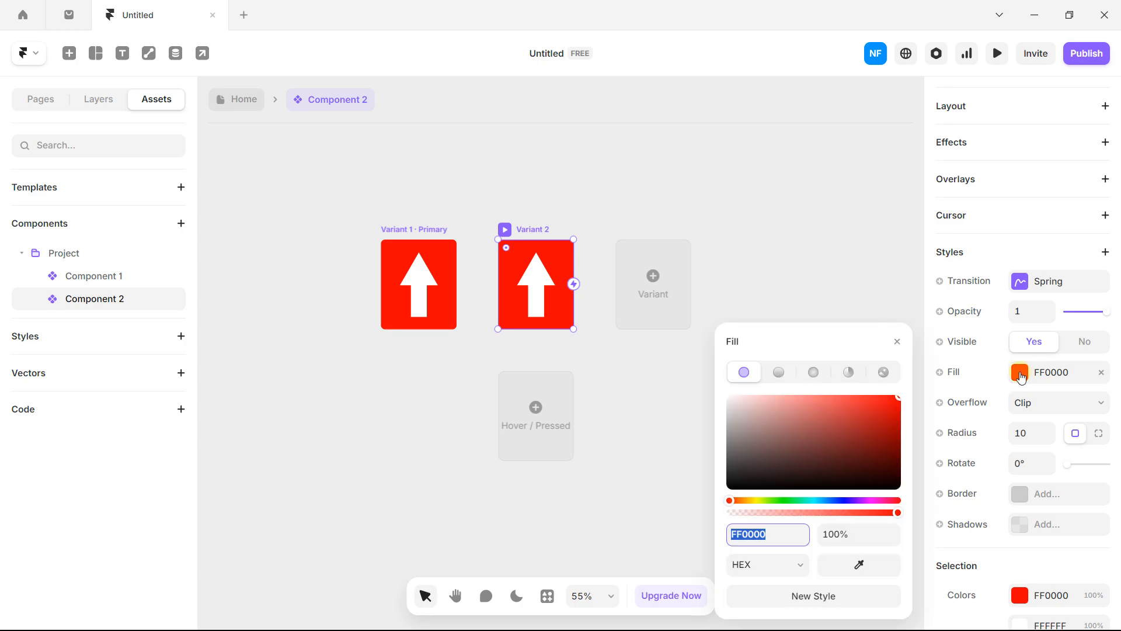
type("FFFFFF")
key("Return")
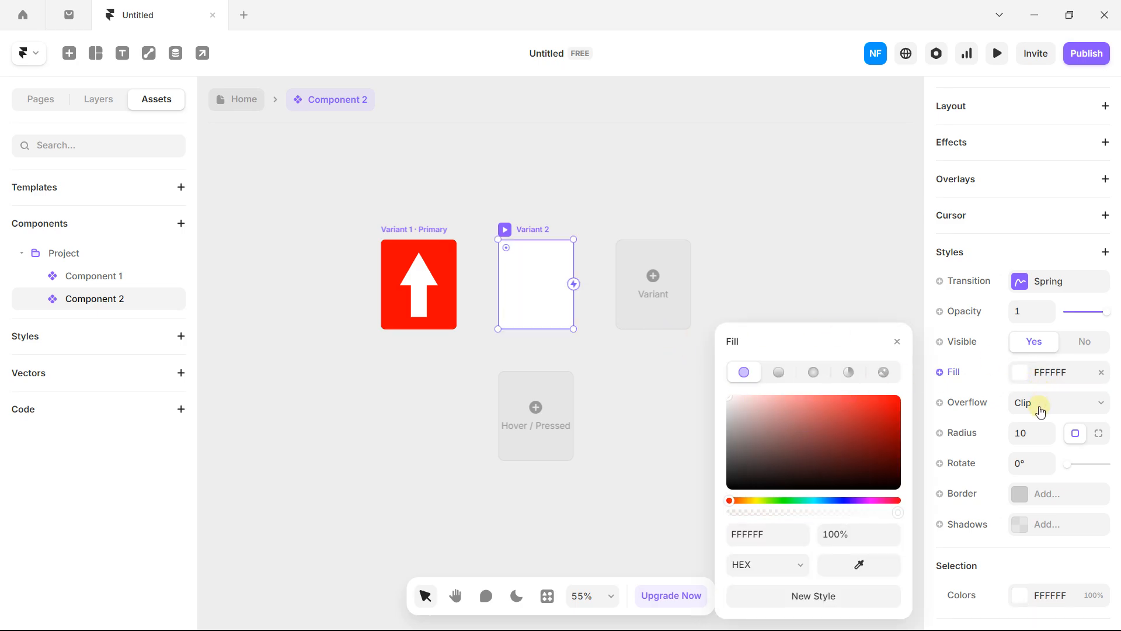
right_click(996, 368)
left_click(986, 365)
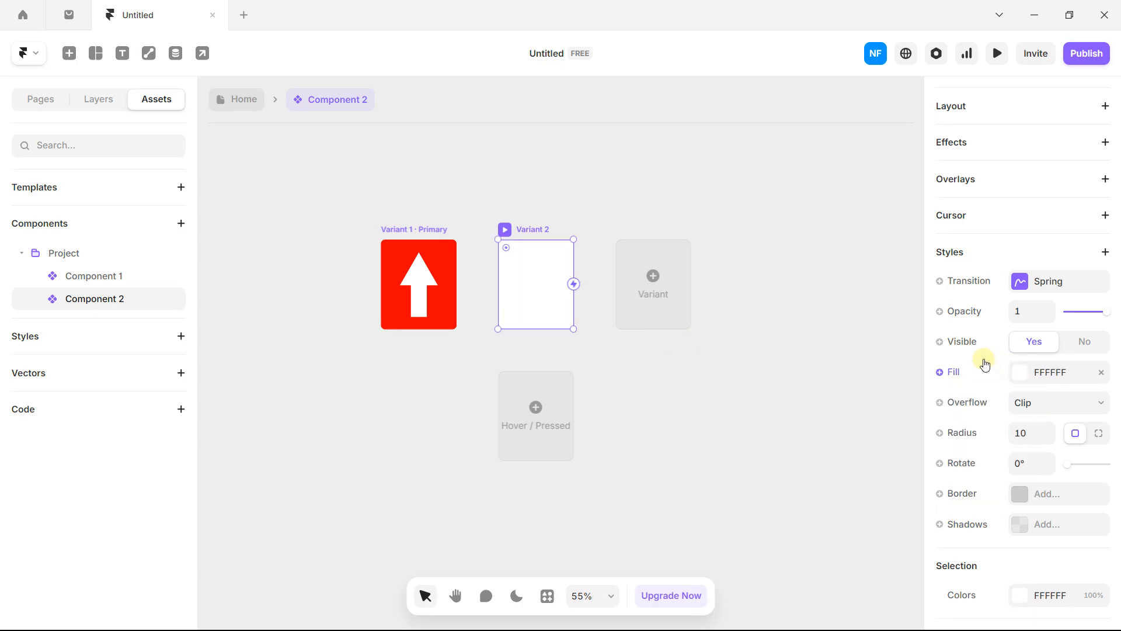
Step: Change the fill of the arrow shape inside Component 2's Variant 2 to black 000000
left_click(536, 285)
left_click(1019, 391)
left_click_drag(821, 444, 671, 501)
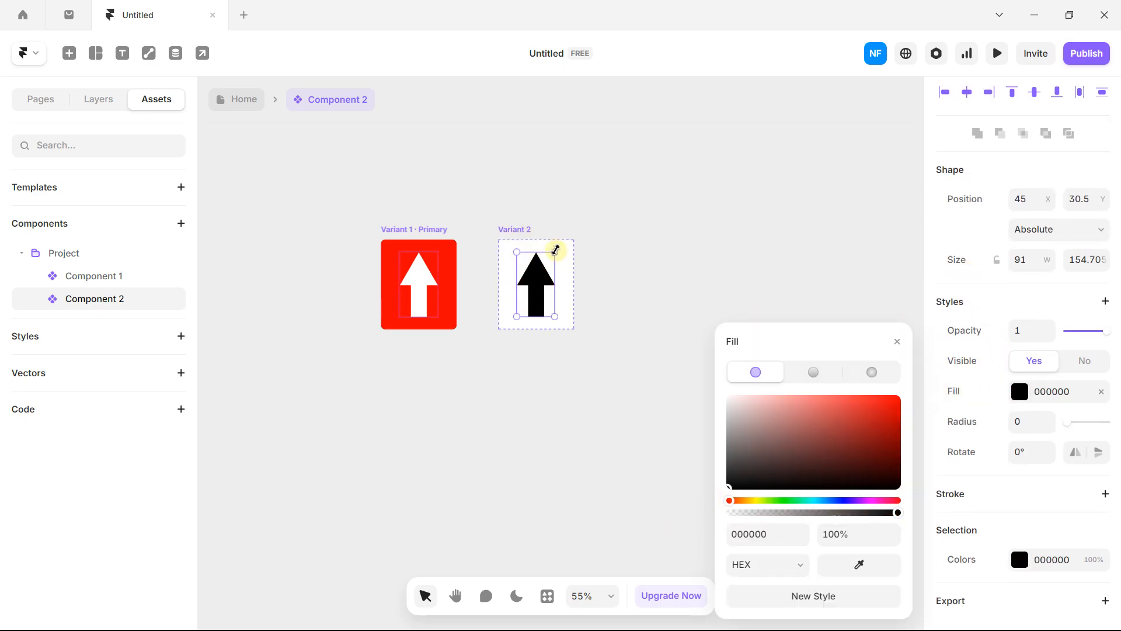
key("Escape")
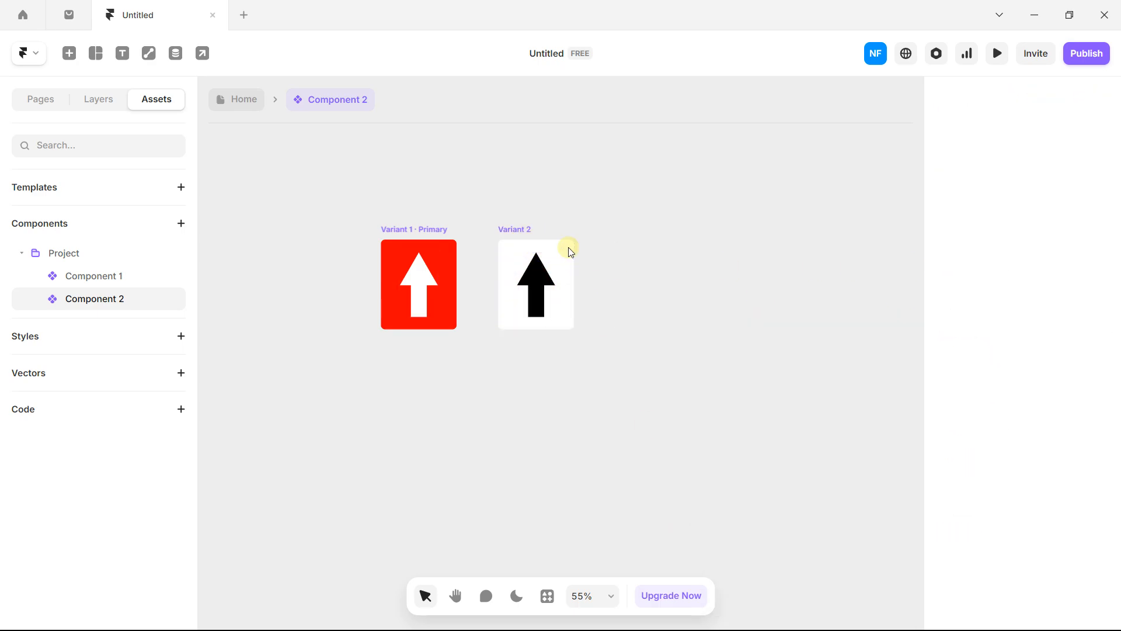
Step: Add a solid border with color 222222 and width 4 to Component 2's Variant 2
left_click(517, 231)
scroll(987, 315, "down", 3)
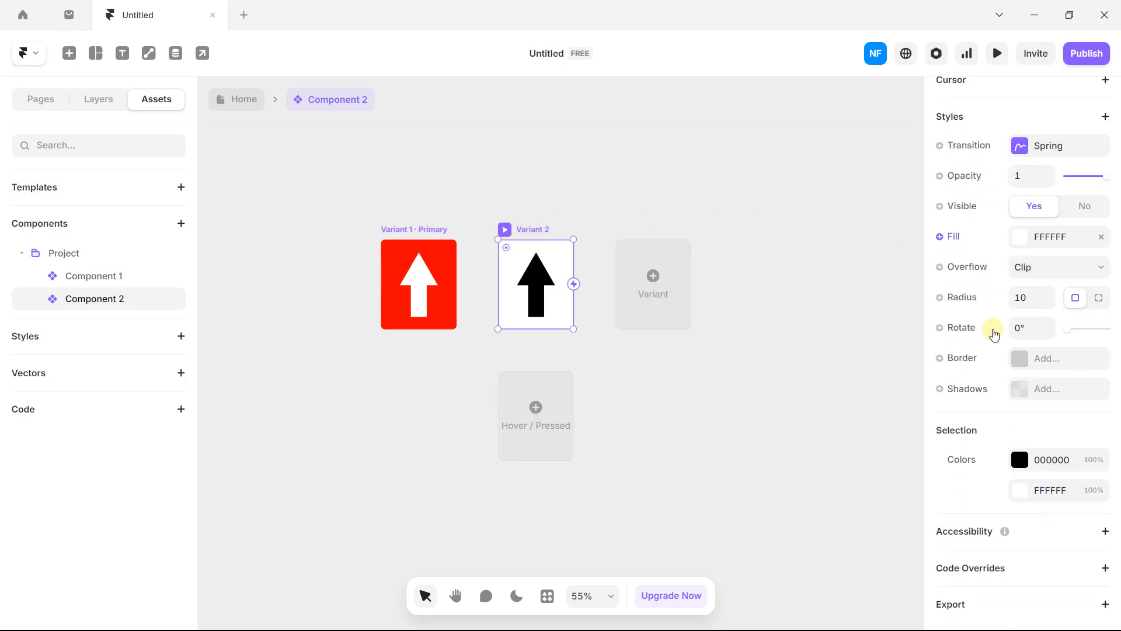
left_click(940, 354)
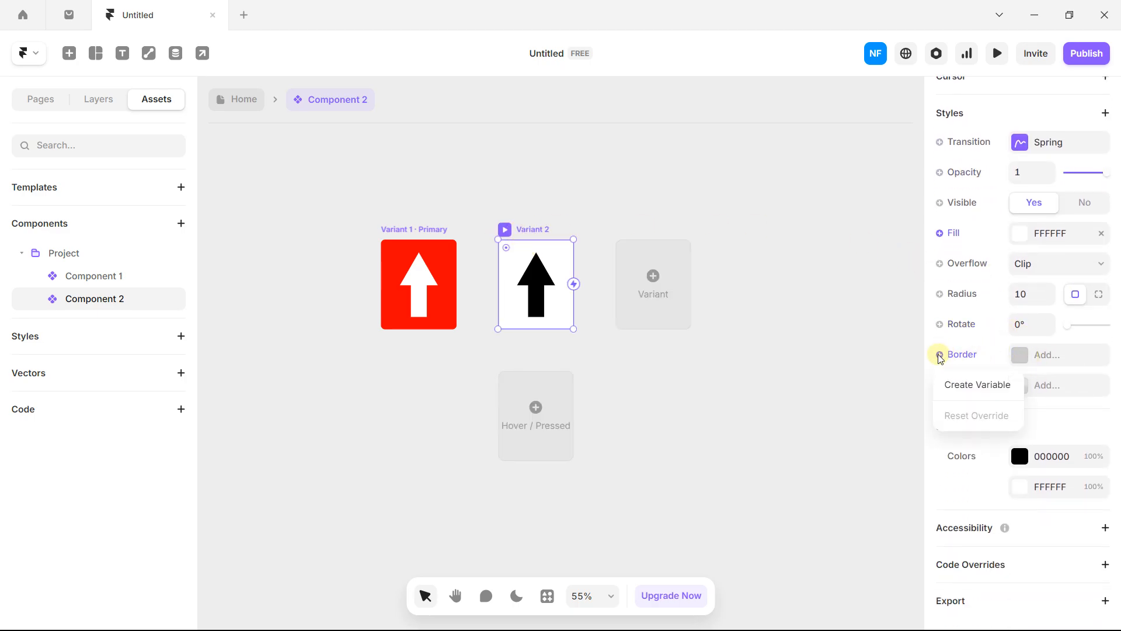
left_click(1017, 355)
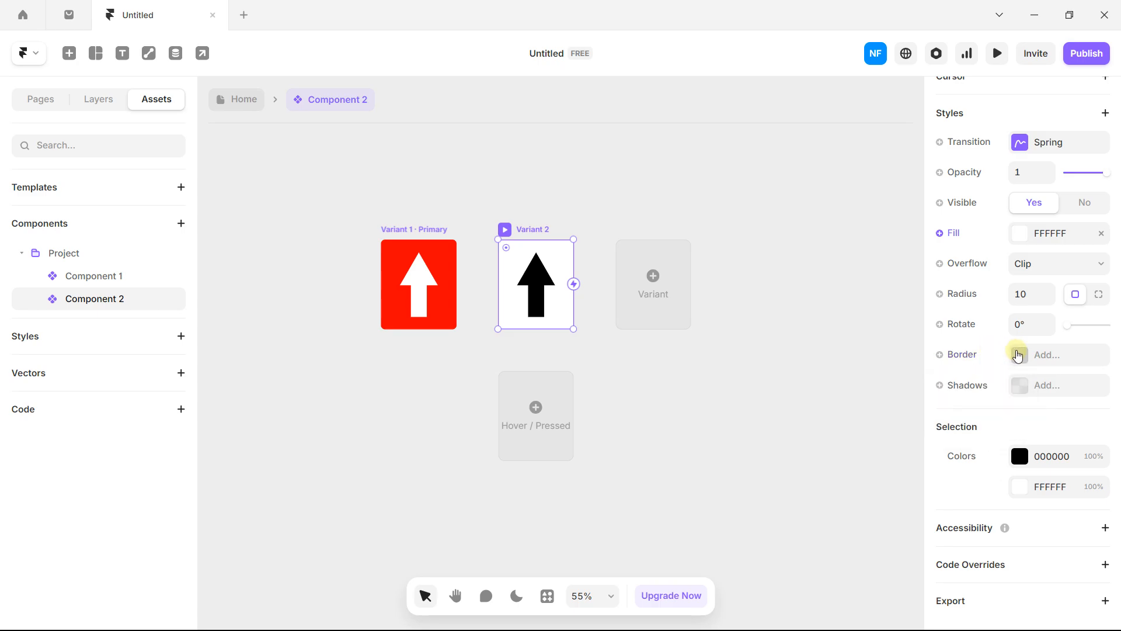
left_click(1017, 354)
left_click(842, 424)
left_click(840, 424)
left_click(841, 424)
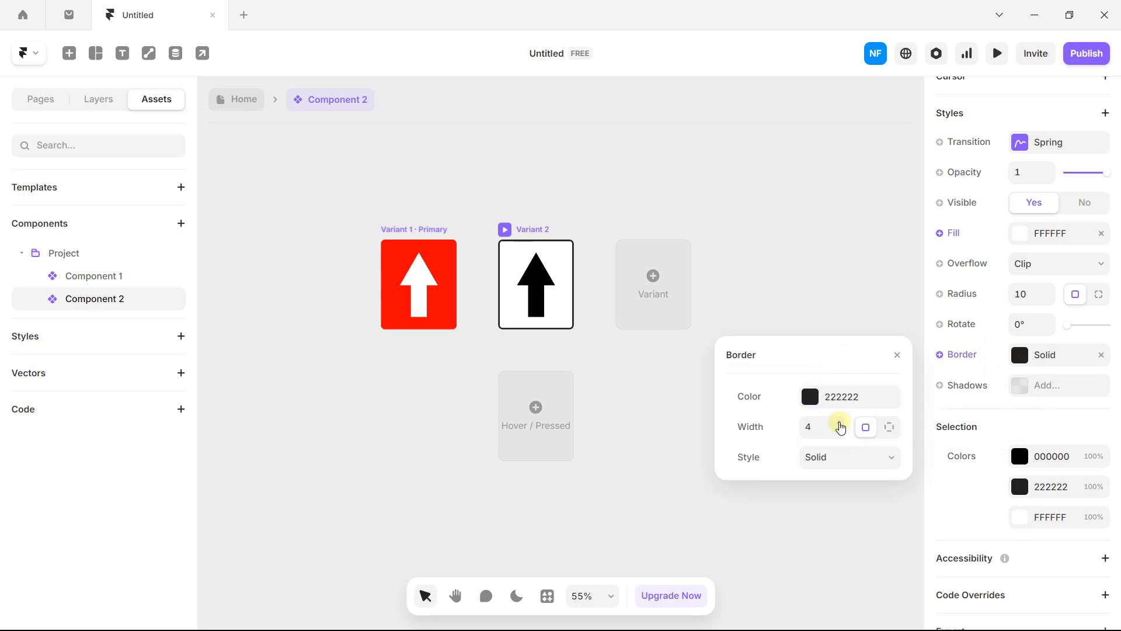
left_click(777, 218)
left_click(523, 234)
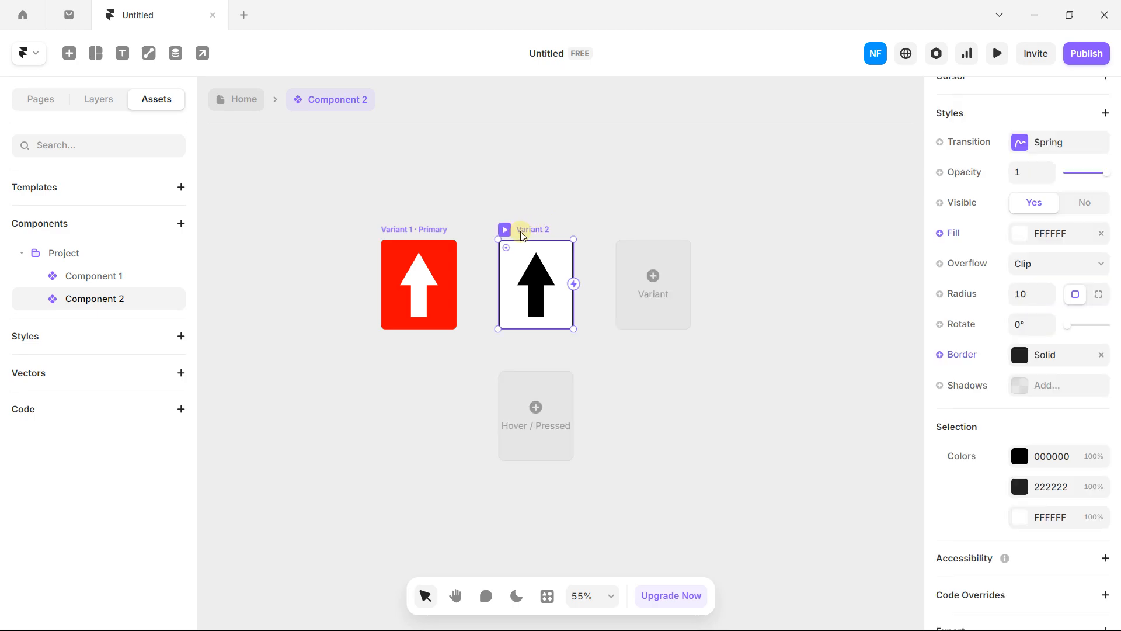
left_click(411, 230)
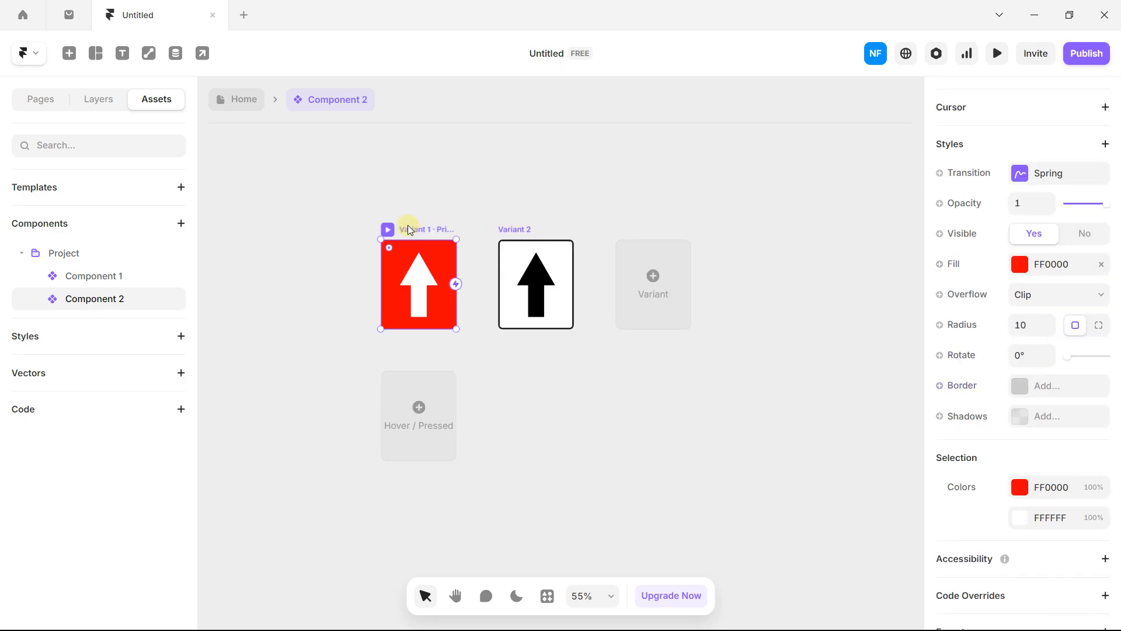
Step: Return to the Home page and switch the second Subscribe button from the top to Variant 2
left_click(238, 105)
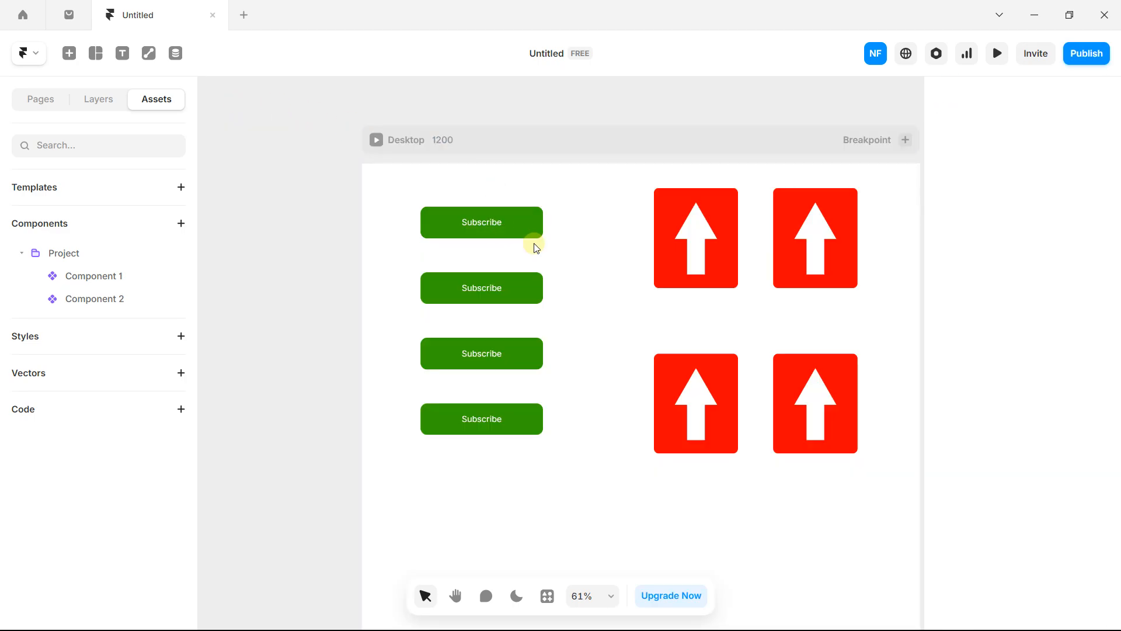
left_click(524, 277)
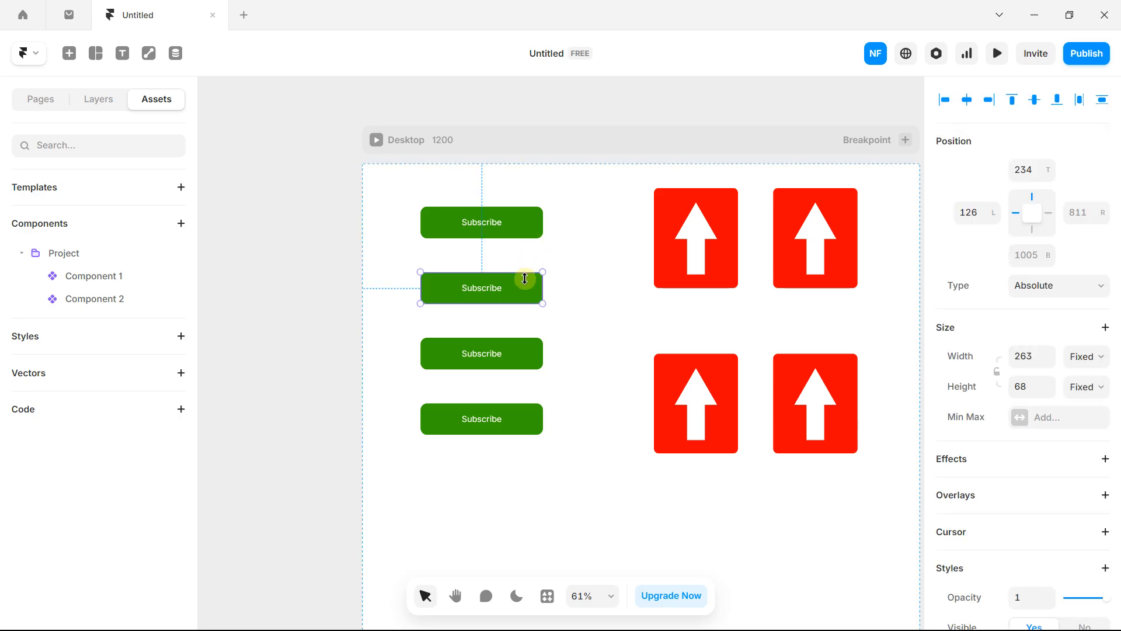
scroll(1038, 267, "down", 4)
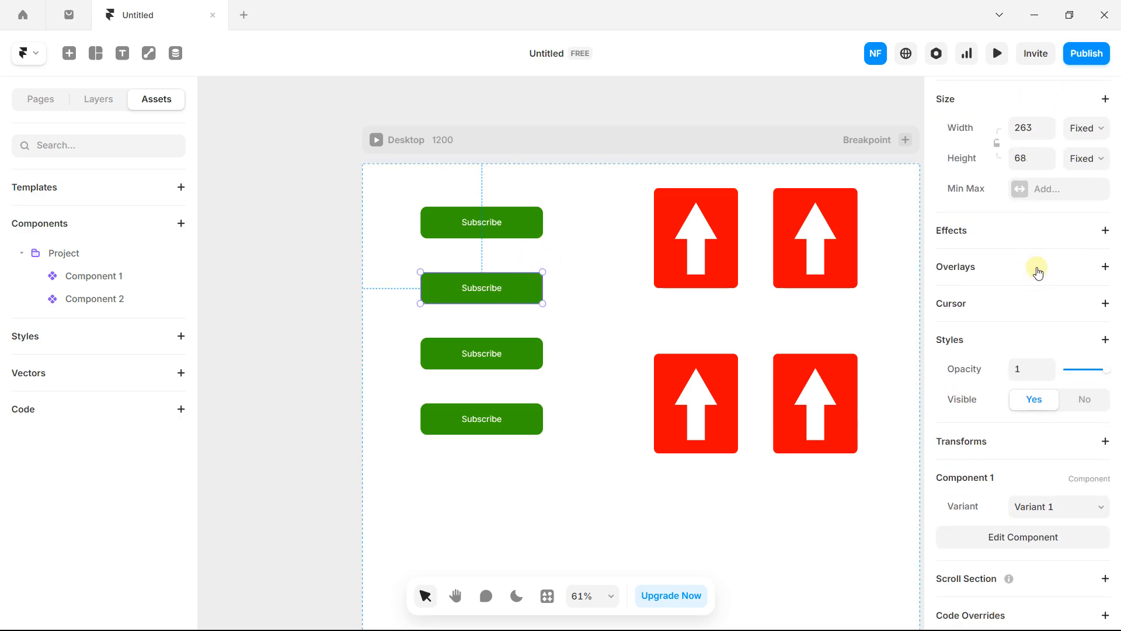
scroll(1038, 272, "down", 1)
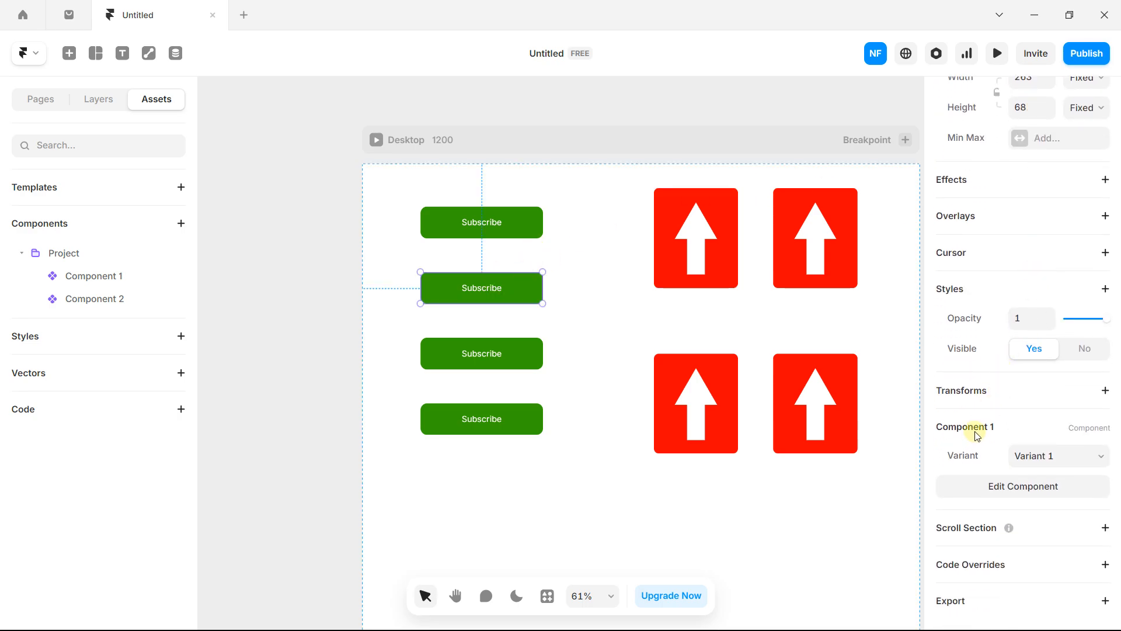
left_click(1017, 457)
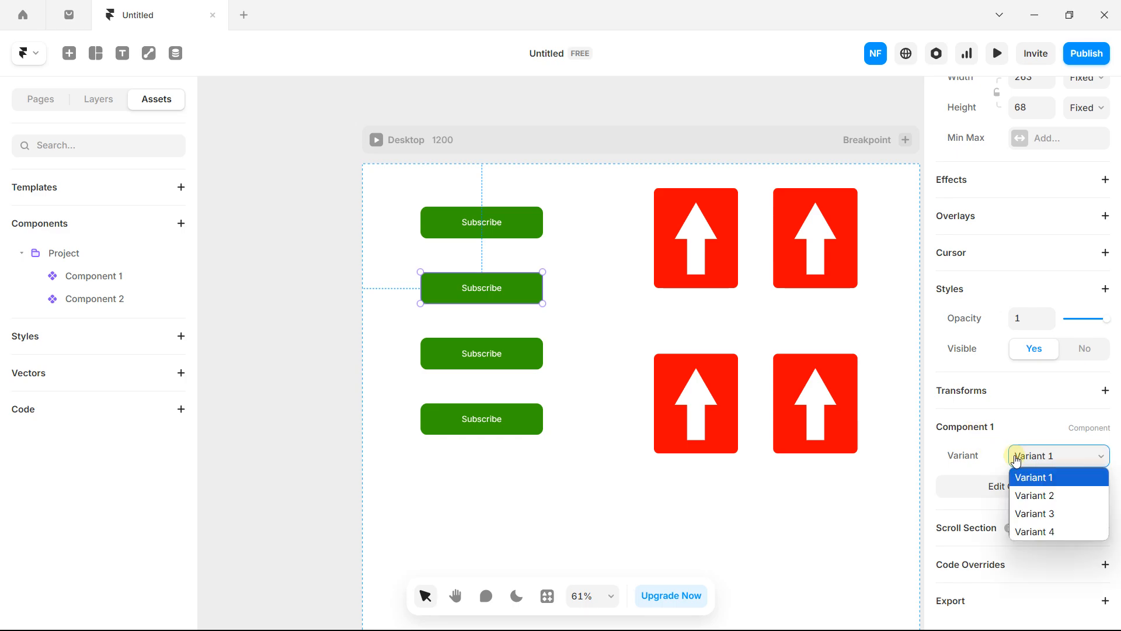
left_click(1039, 495)
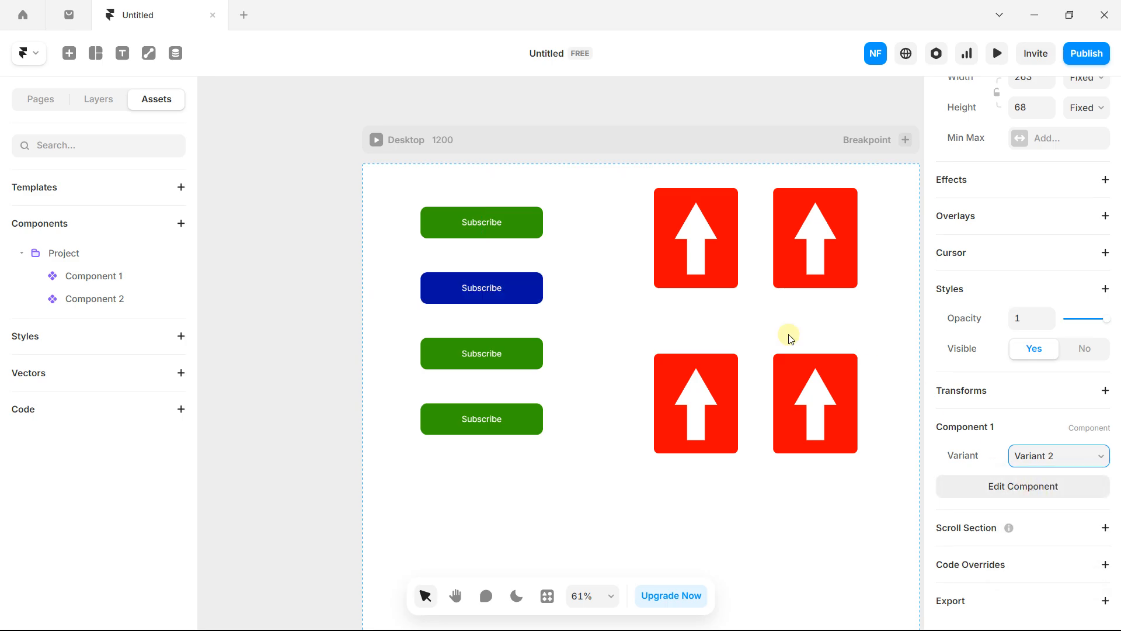
Step: Switch the third Subscribe button from the top to Variant 3 and the fourth one to Variant 4
left_click(533, 348)
scroll(981, 383, "down", 4)
scroll(983, 385, "down", 1)
left_click(1021, 456)
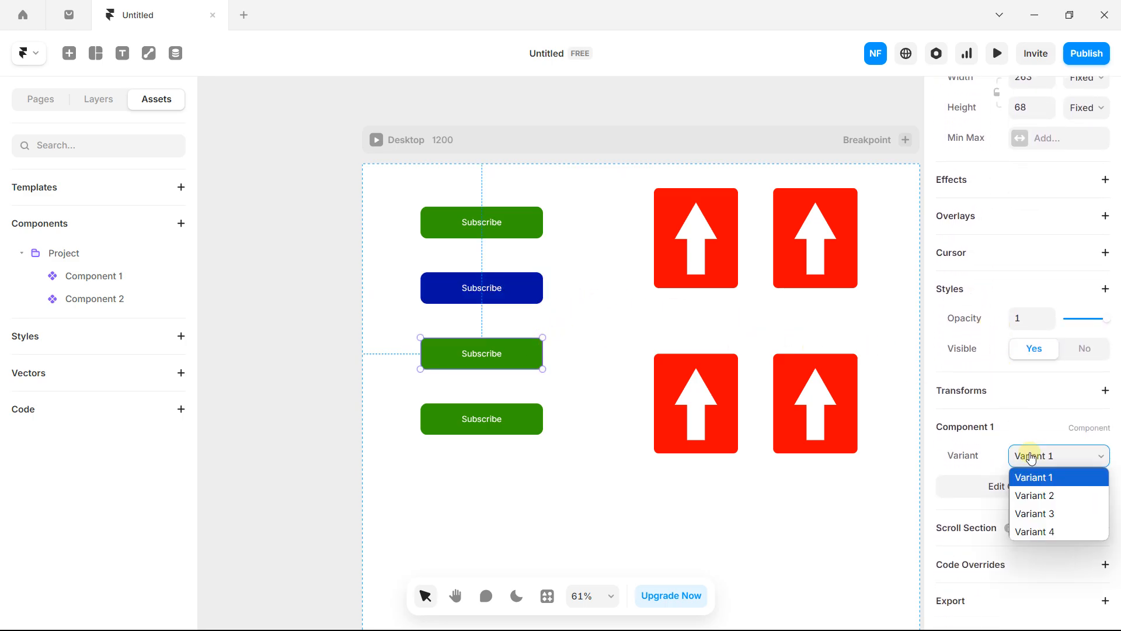
left_click(1028, 511)
left_click(525, 423)
scroll(1110, 470, "down", 5)
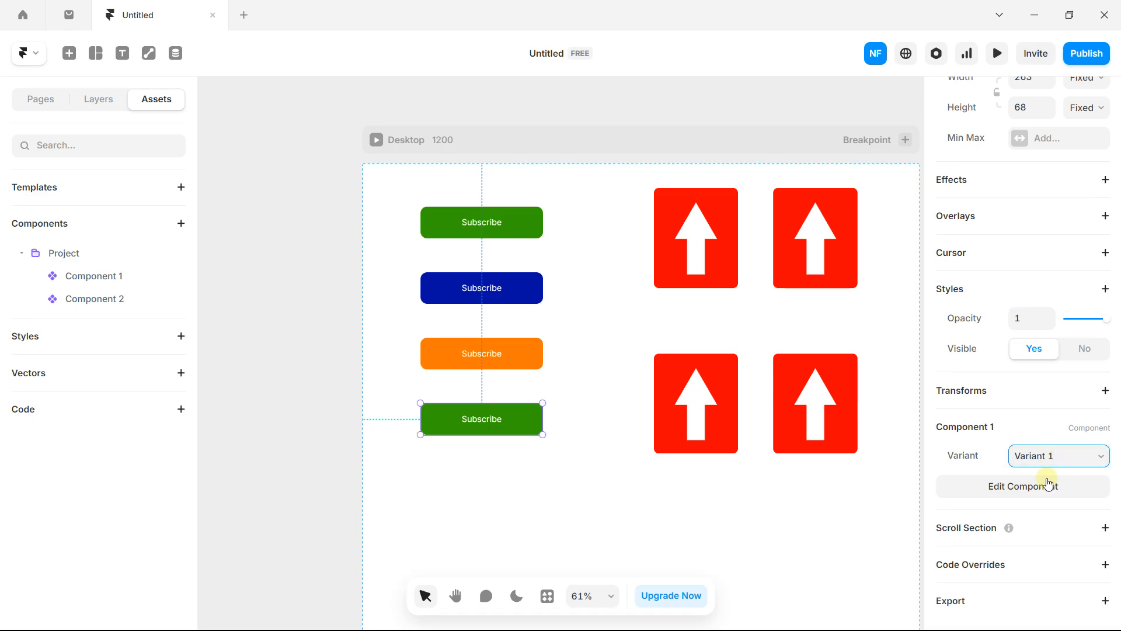
left_click(1051, 457)
left_click(1045, 531)
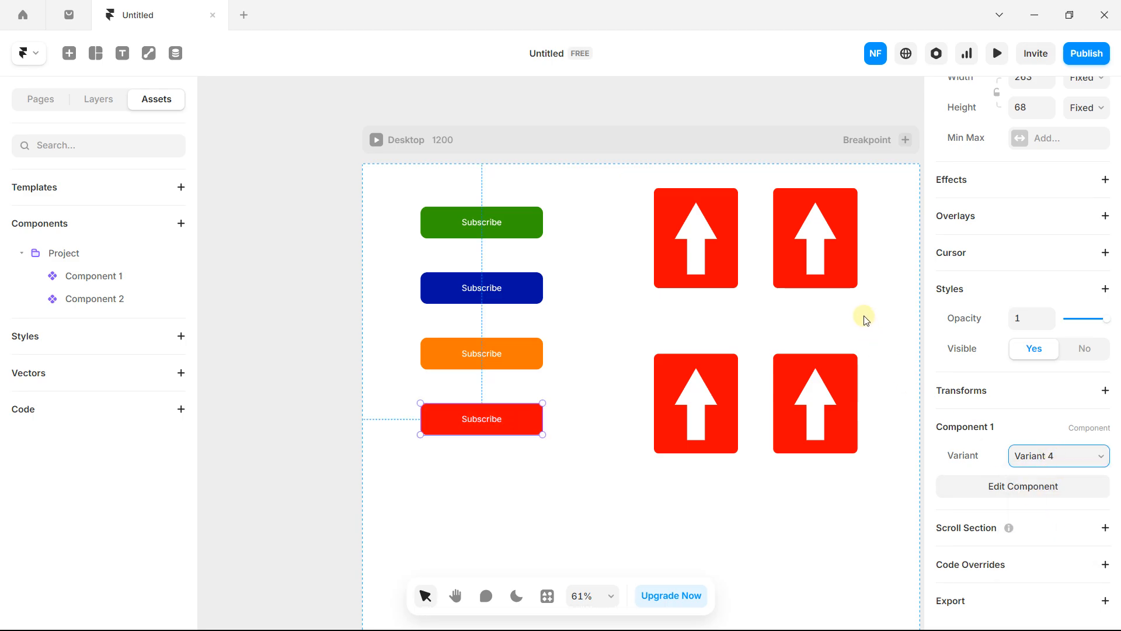
Step: Switch the upper-right arrow icon on the Home page to Variant 2 of Component 2
left_click_drag(864, 318, 719, 300)
left_click(591, 199)
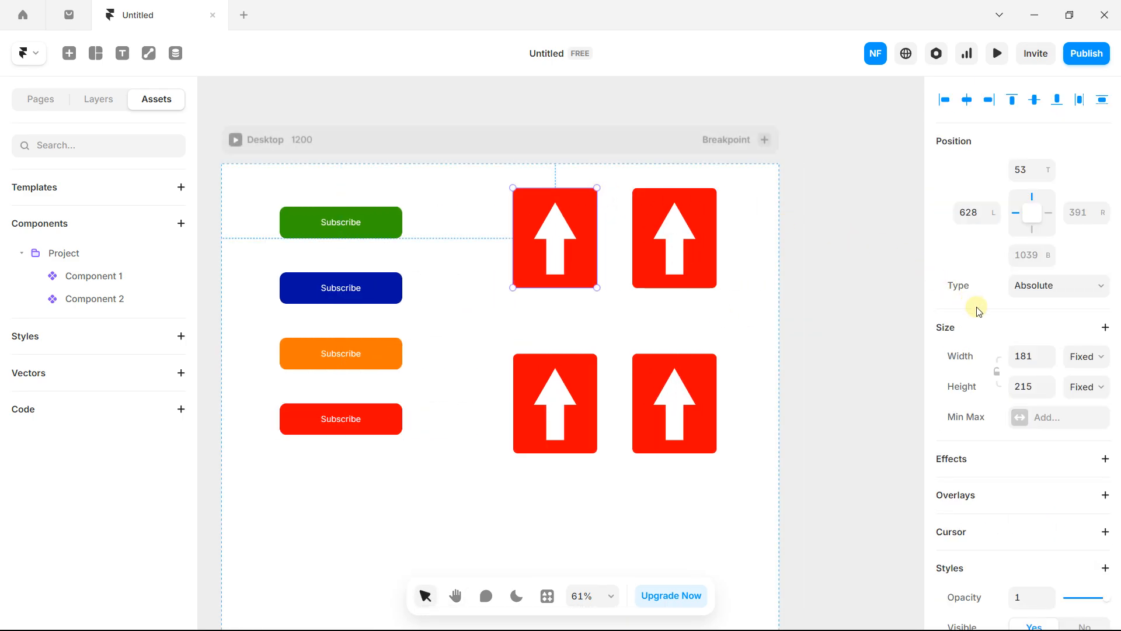
scroll(1063, 370, "down", 5)
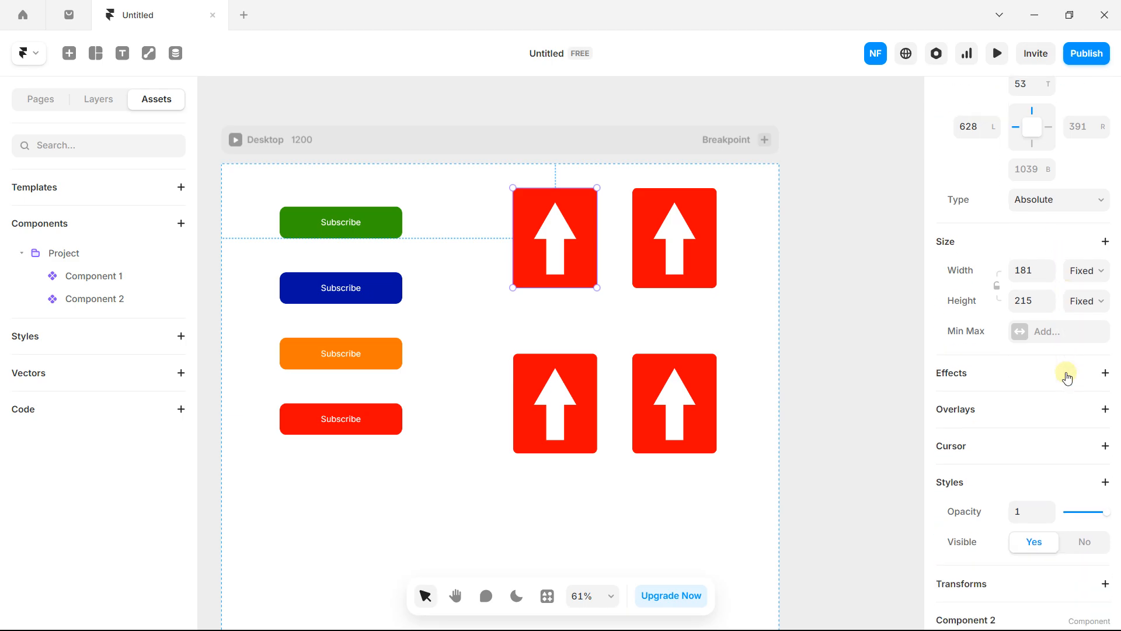
left_click(697, 205)
scroll(1001, 381, "down", 2)
scroll(1001, 381, "down", 5)
left_click(1029, 456)
left_click(1051, 493)
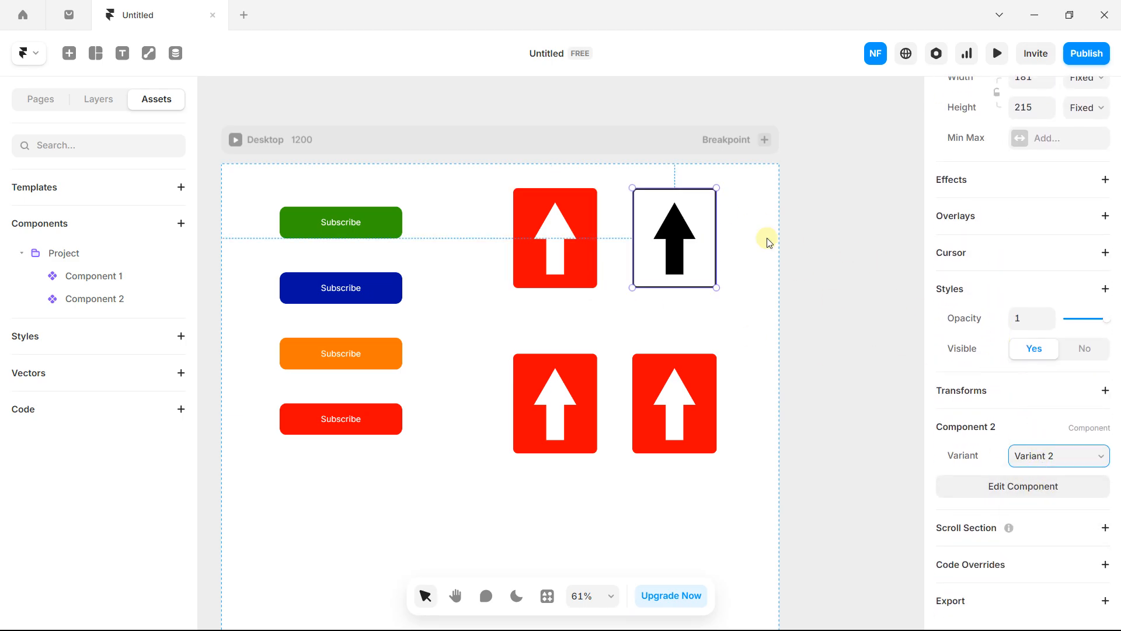
left_click(803, 198)
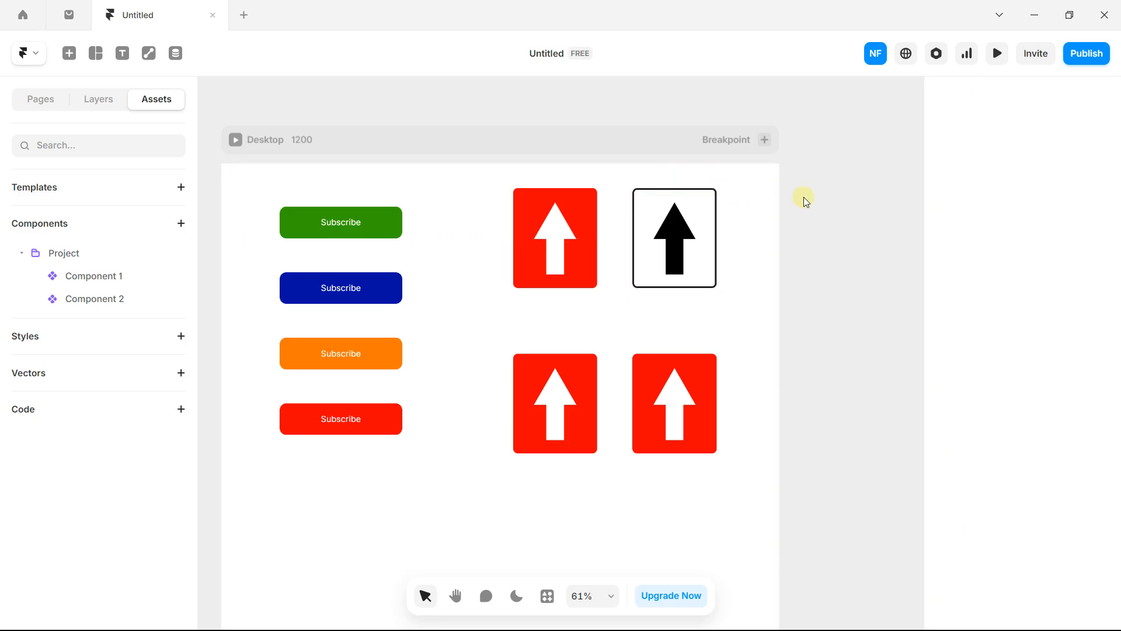
Step: Preview the page with the button and arrow variants, look over its full length and return to the editor
left_click(999, 55)
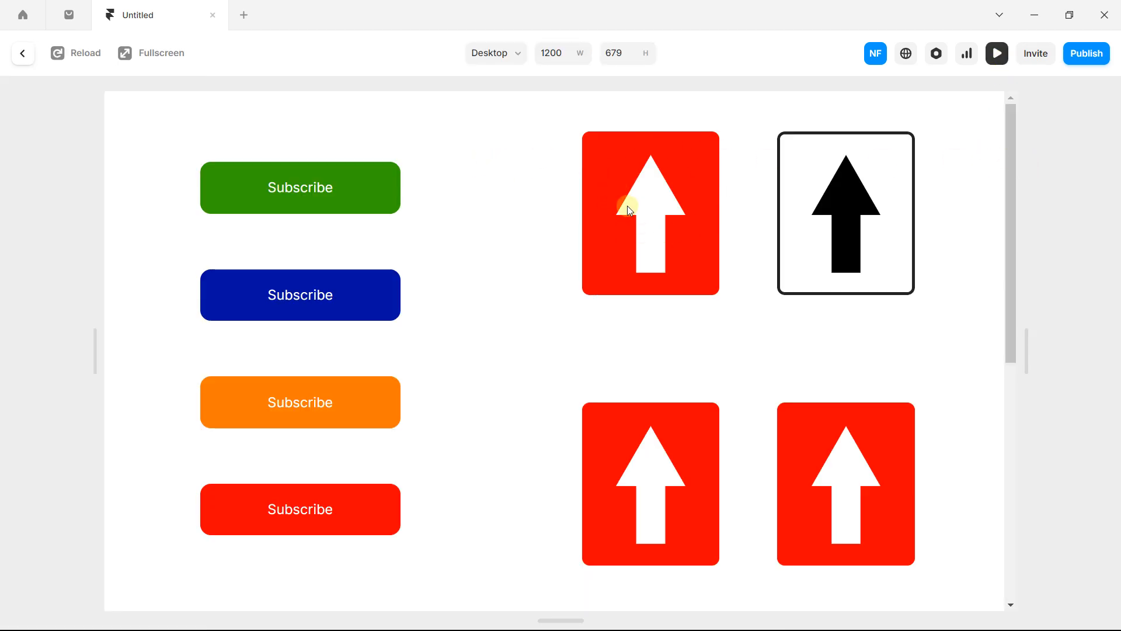
scroll(627, 208, "down", 6)
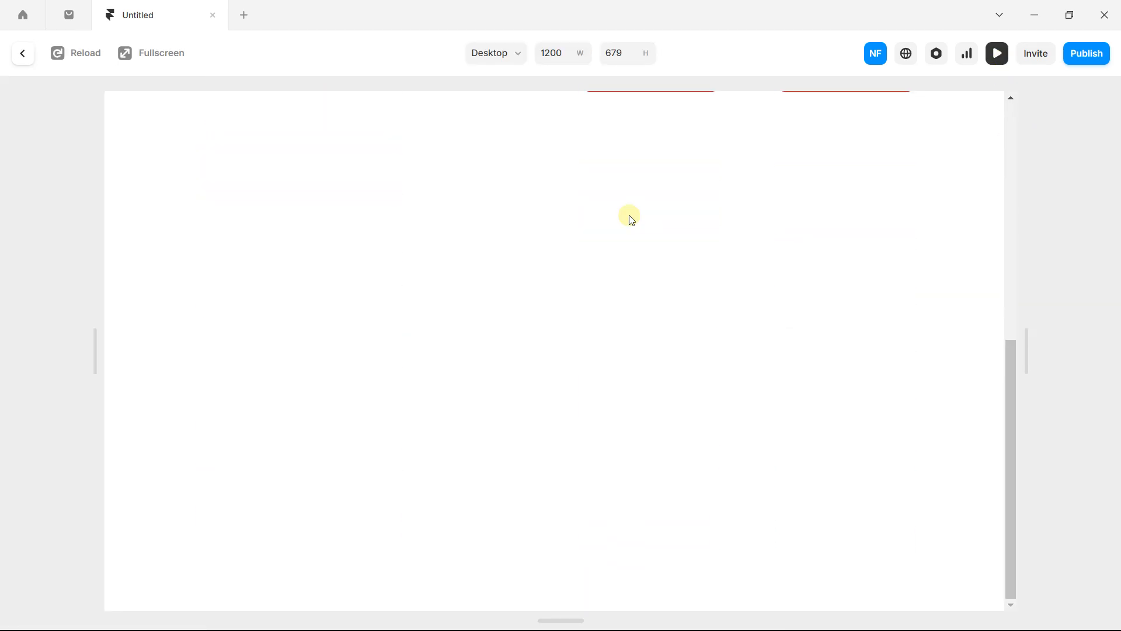
scroll(629, 217, "up", 6)
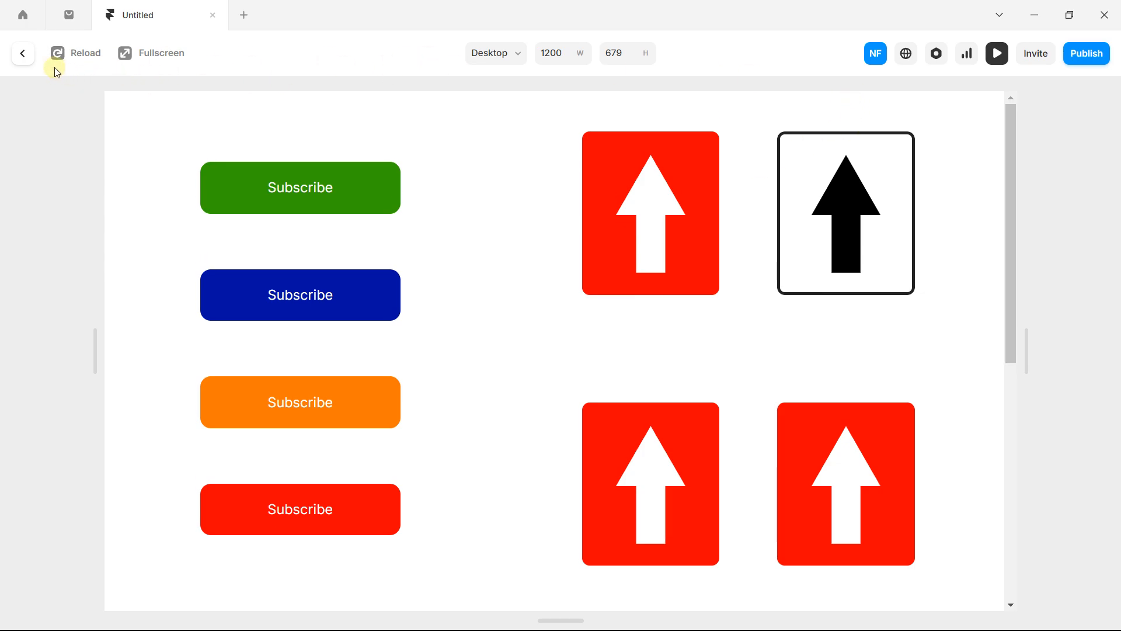
left_click(24, 54)
Step: Try different vertical positions for the two lower arrow icons, shifting the pair up and back down
left_click_drag(500, 333, 751, 466)
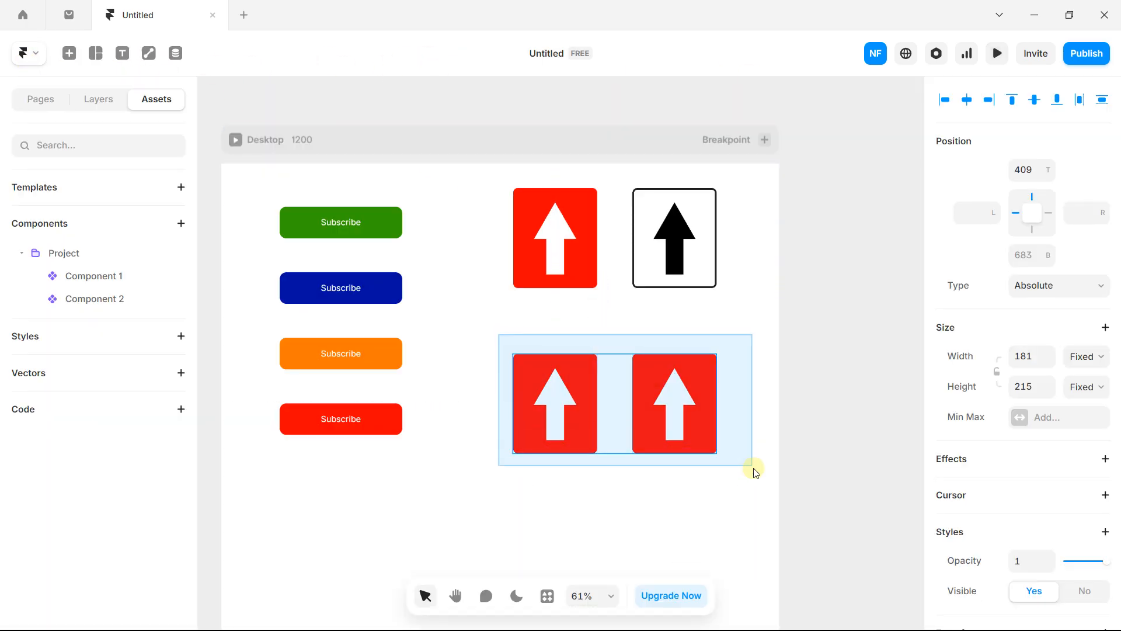
left_click_drag(699, 363, 700, 353)
left_click(859, 248)
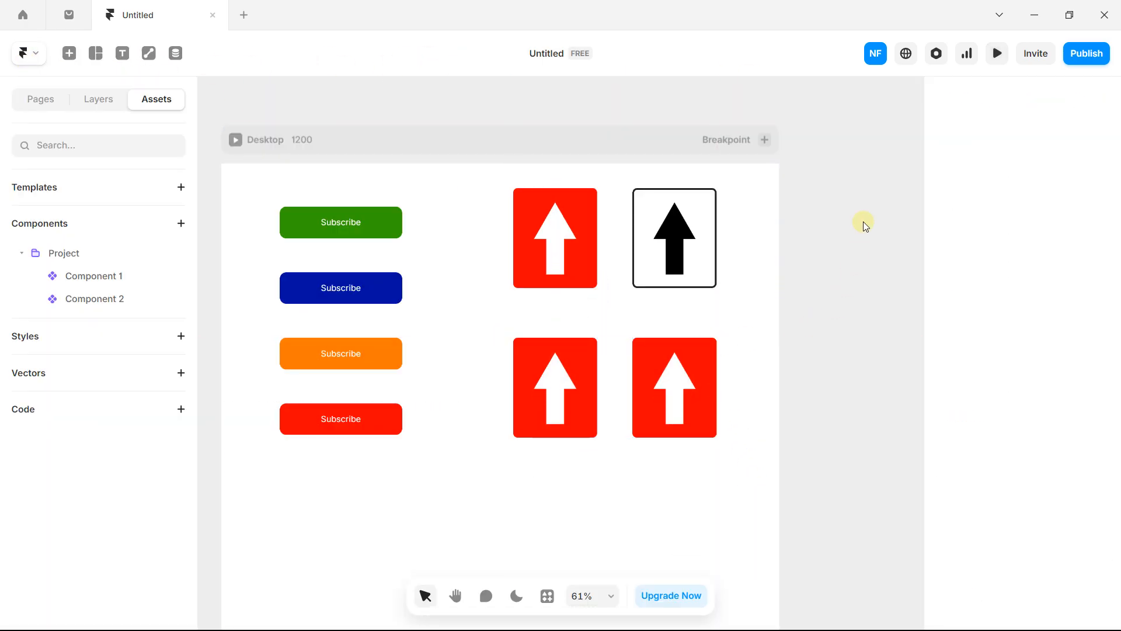
left_click_drag(750, 315, 503, 468)
left_click_drag(575, 430, 576, 452)
left_click(916, 100)
Step: Preview the page to check the spacing of the lower arrow pair, and return to the editor
left_click(996, 49)
scroll(776, 259, "down", 5)
scroll(777, 260, "up", 8)
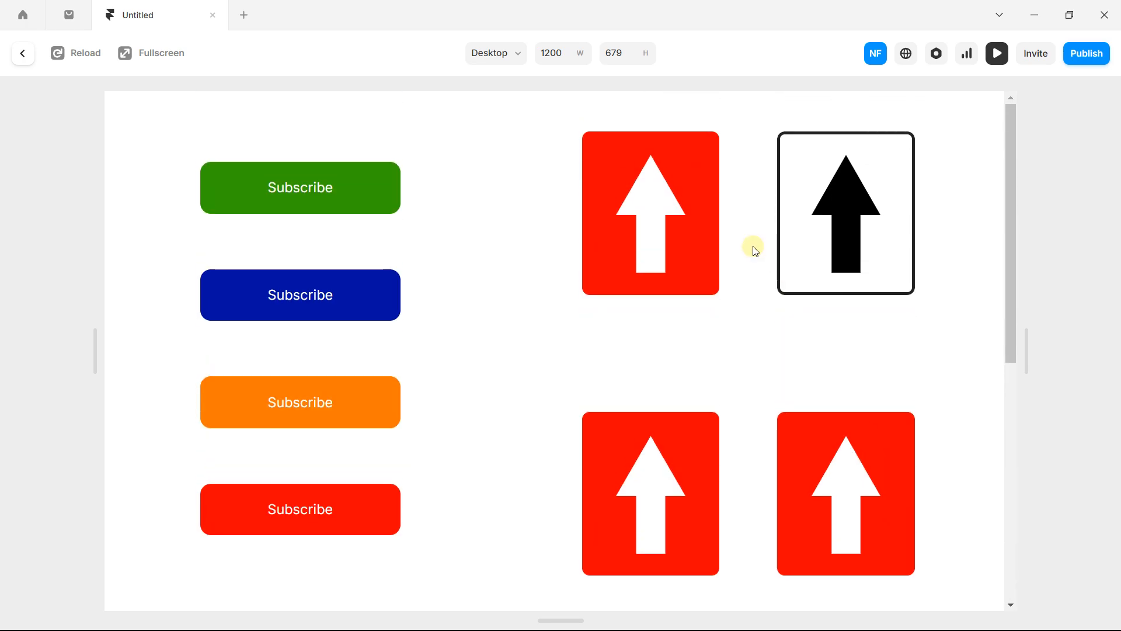
left_click(24, 61)
Step: Move the two lower arrow icons up to a top position of 375 and check the layout in the preview
left_click_drag(748, 344, 610, 409)
left_click_drag(567, 376, 577, 357)
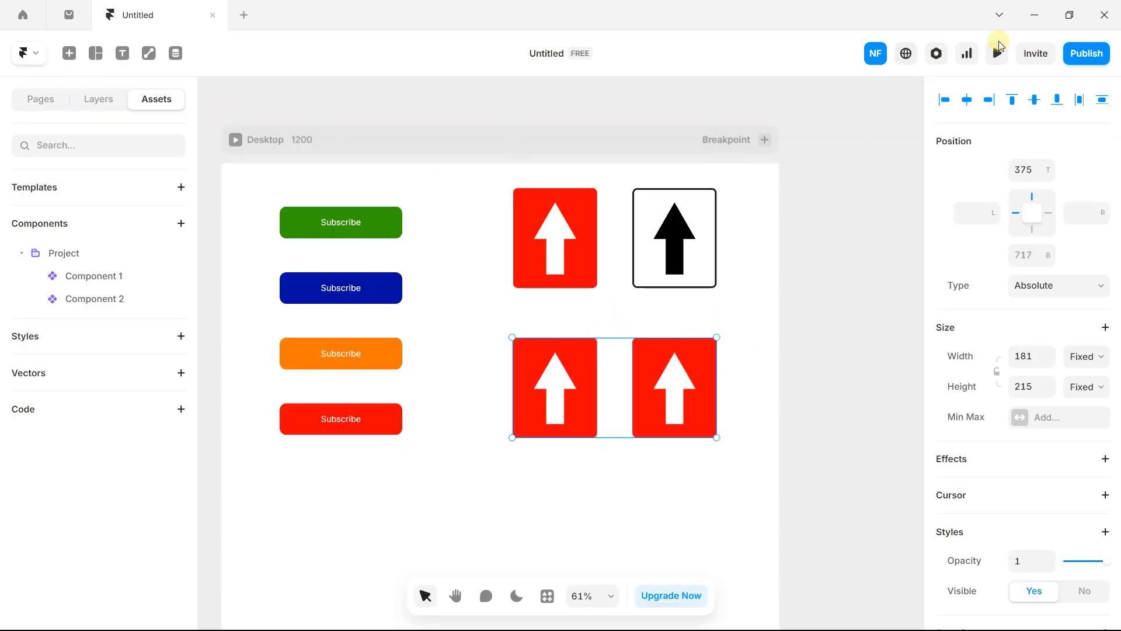
left_click(997, 53)
scroll(858, 205, "down", 5)
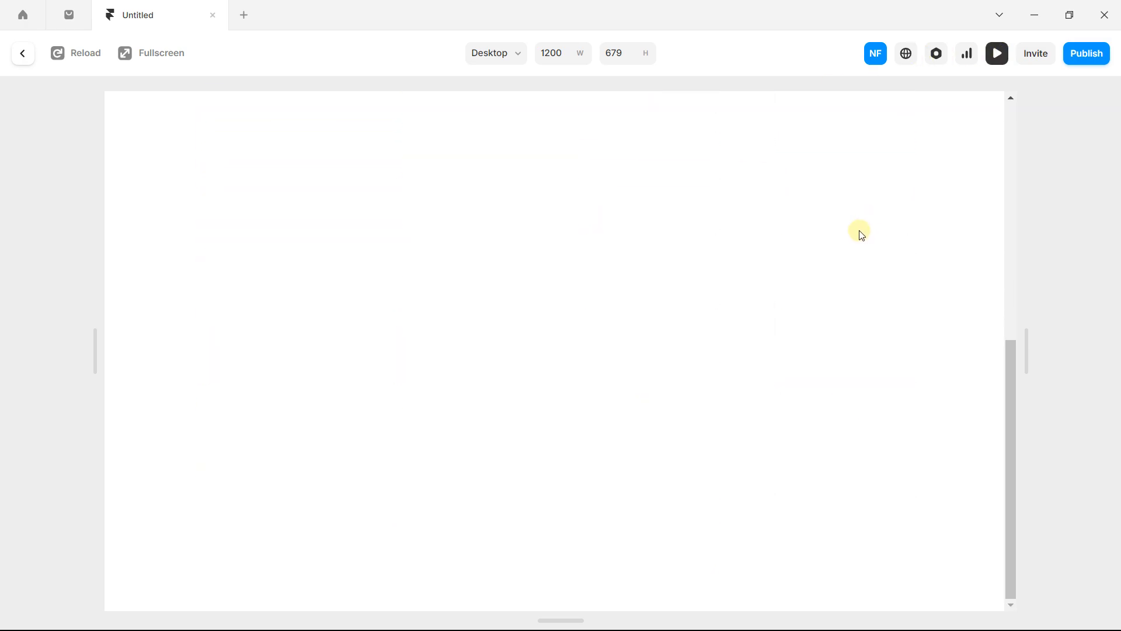
scroll(860, 230, "up", 5)
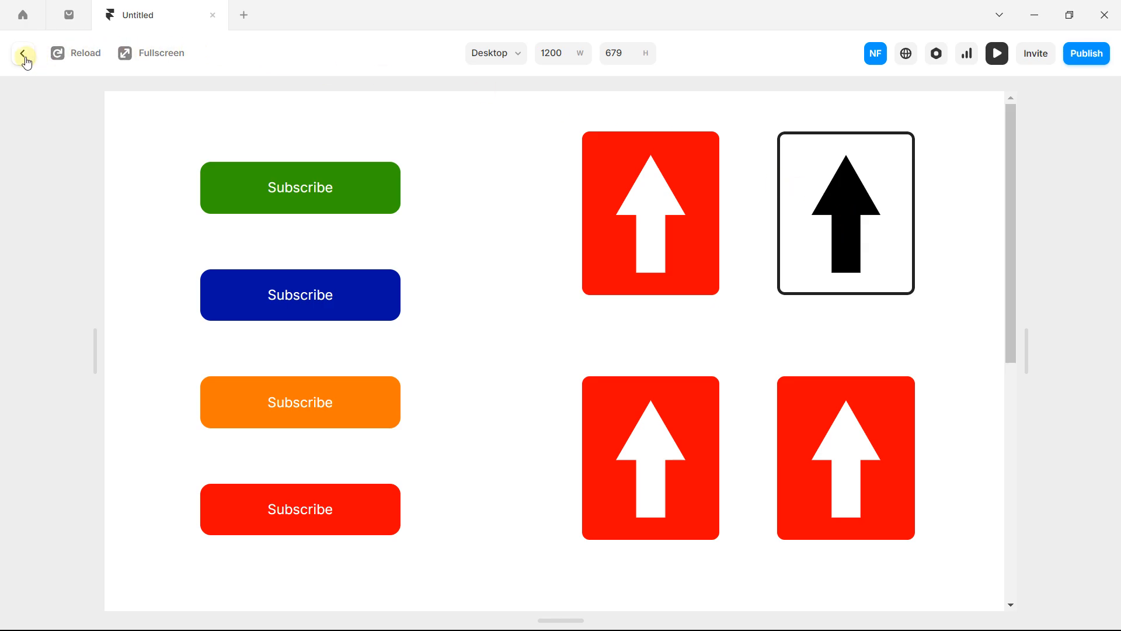
left_click(23, 54)
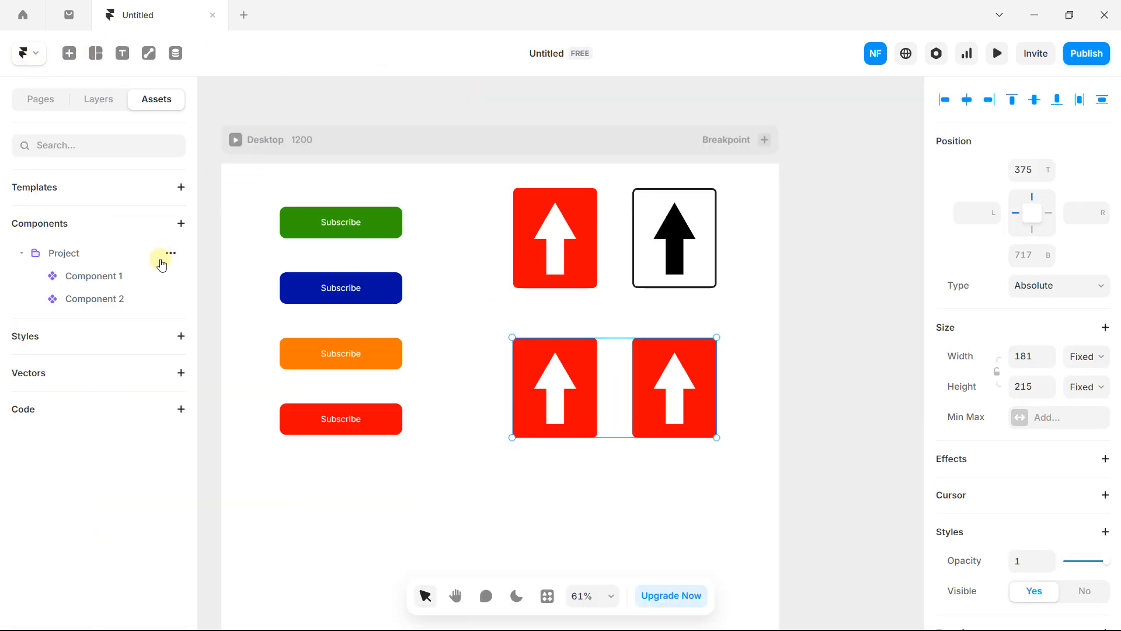
Step: Open Component 1 and add a Hover state to the green Variant 1 button
left_click(113, 277)
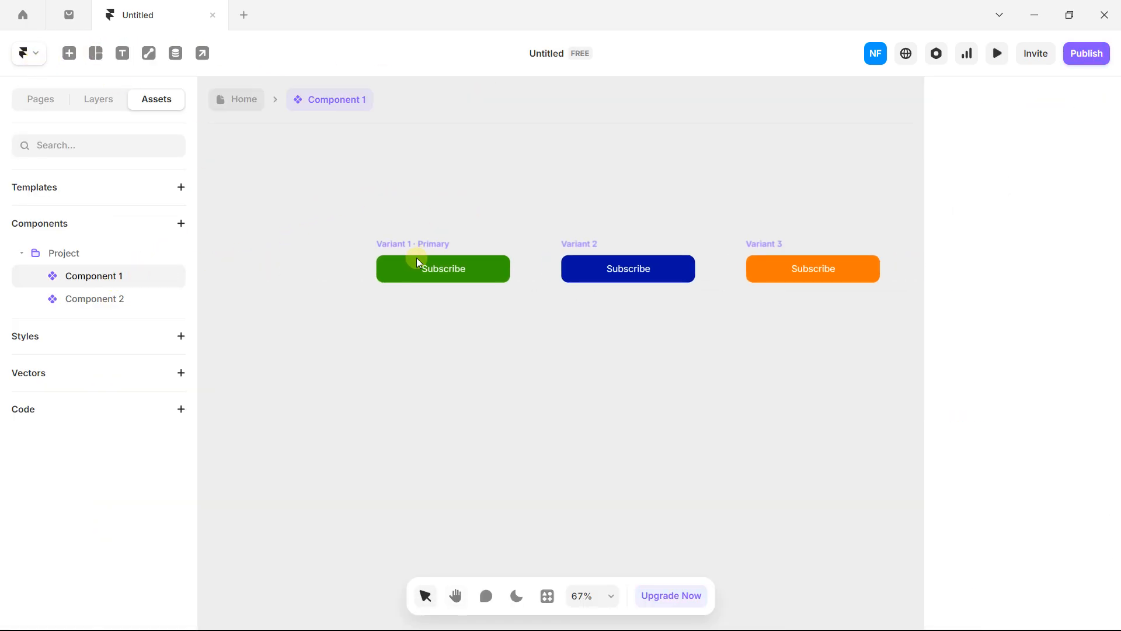
left_click(418, 254)
left_click(444, 347)
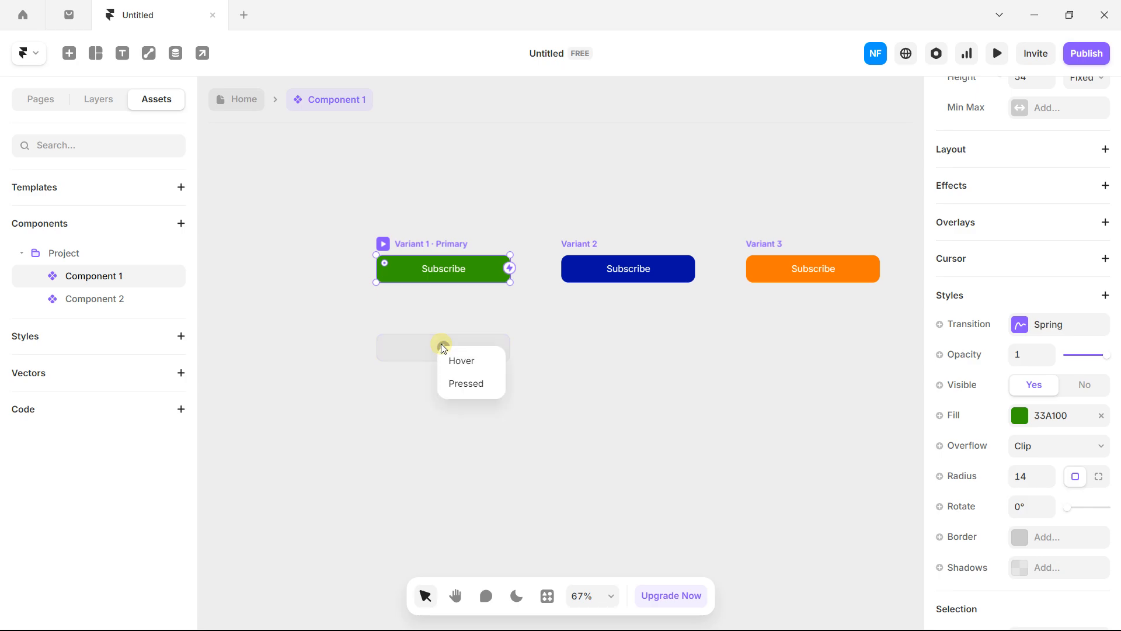
left_click(467, 362)
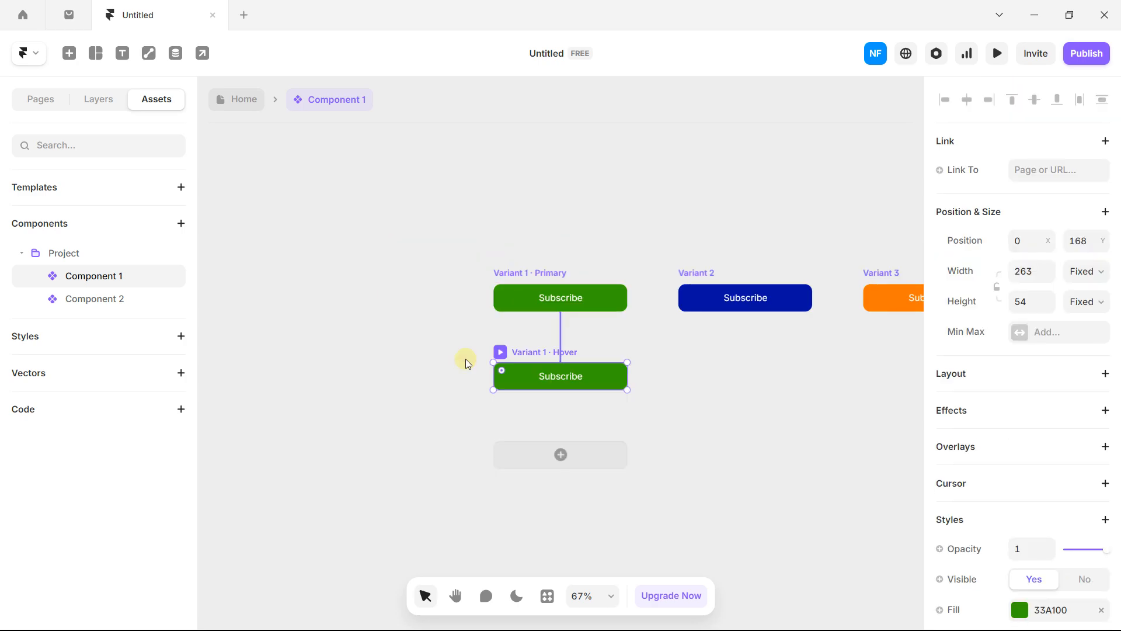
Step: Set the fill of Variant 1's Hover state to dark green 1A5200
left_click_drag(614, 305, 579, 314)
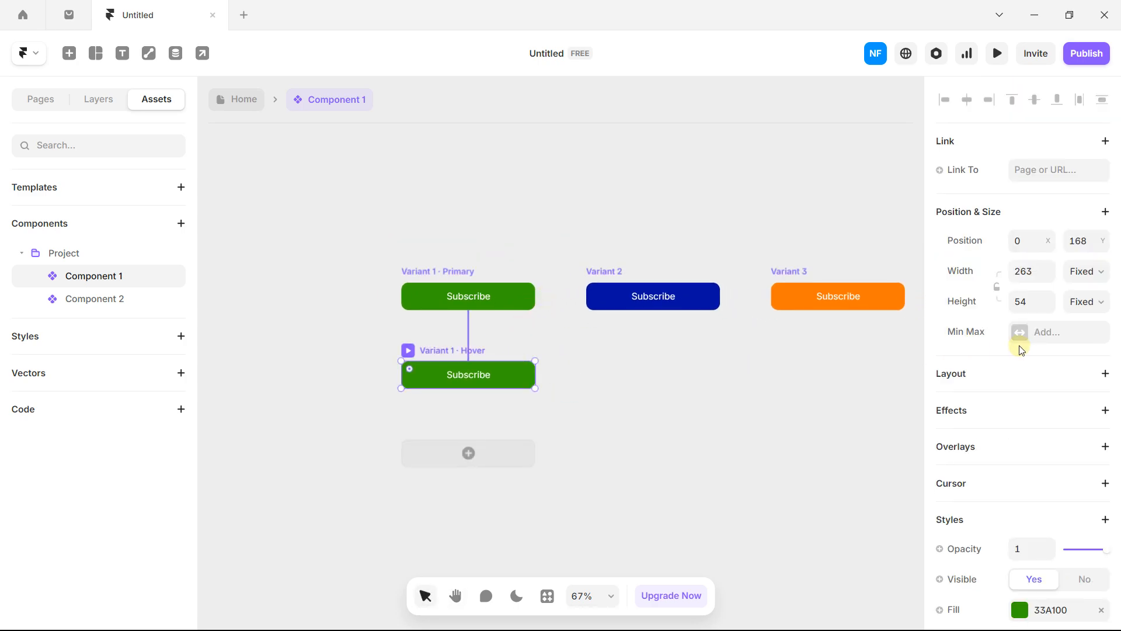
scroll(1016, 348, "down", 4)
left_click(1019, 382)
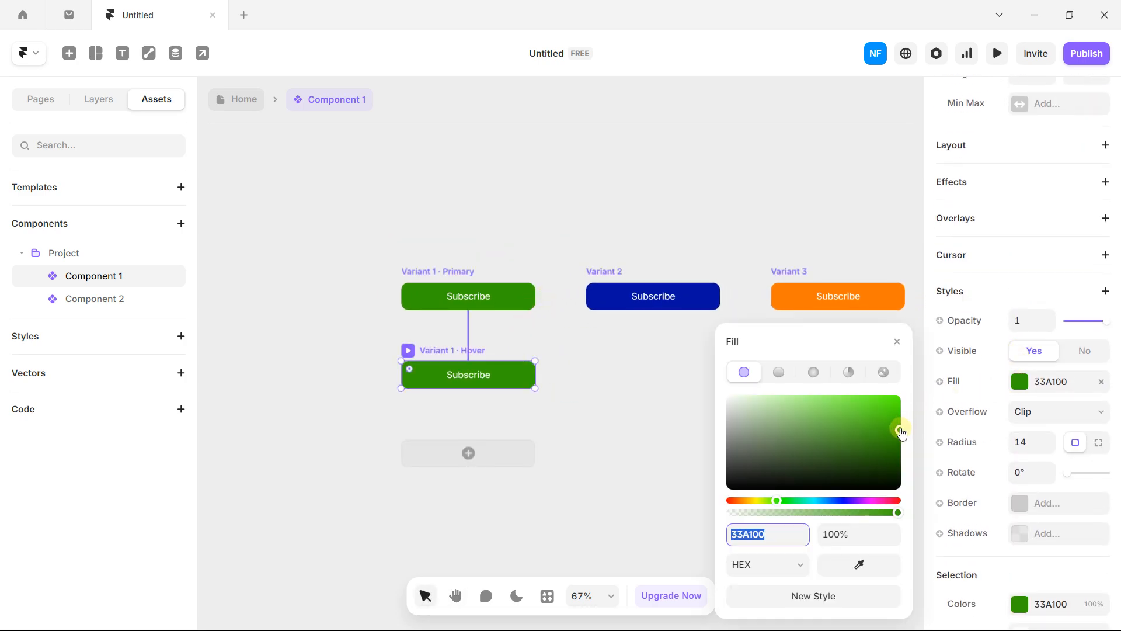
left_click_drag(901, 437, 918, 461)
left_click(557, 339)
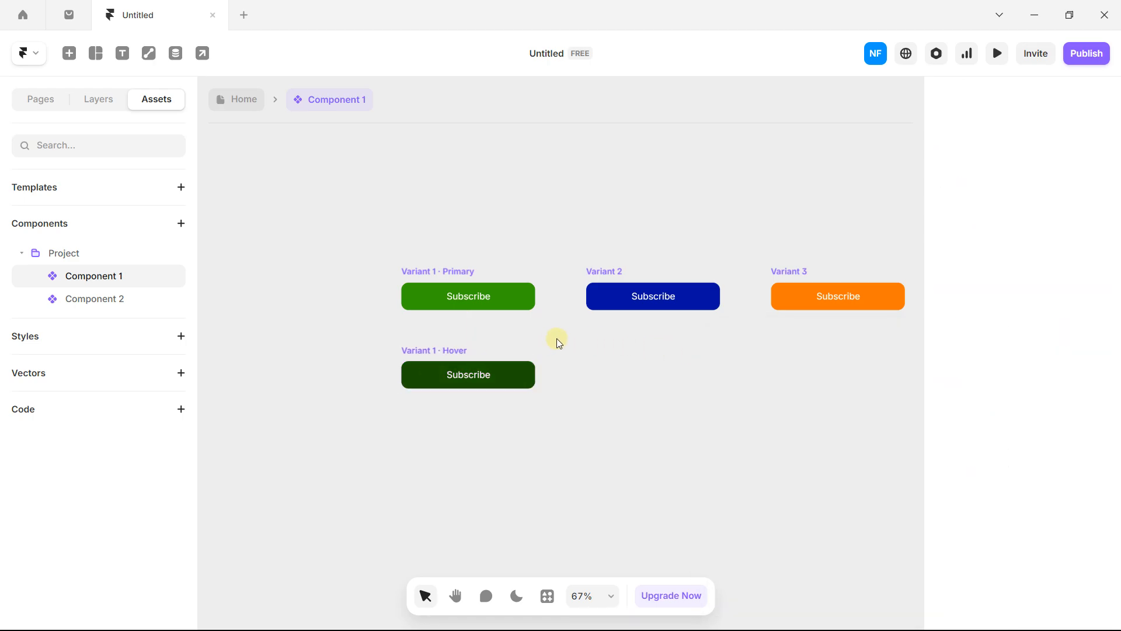
Step: Add a Pressed state to Component 1's Variant 1 and change its fill to amber, about FFB700
left_click(461, 352)
left_click(467, 452)
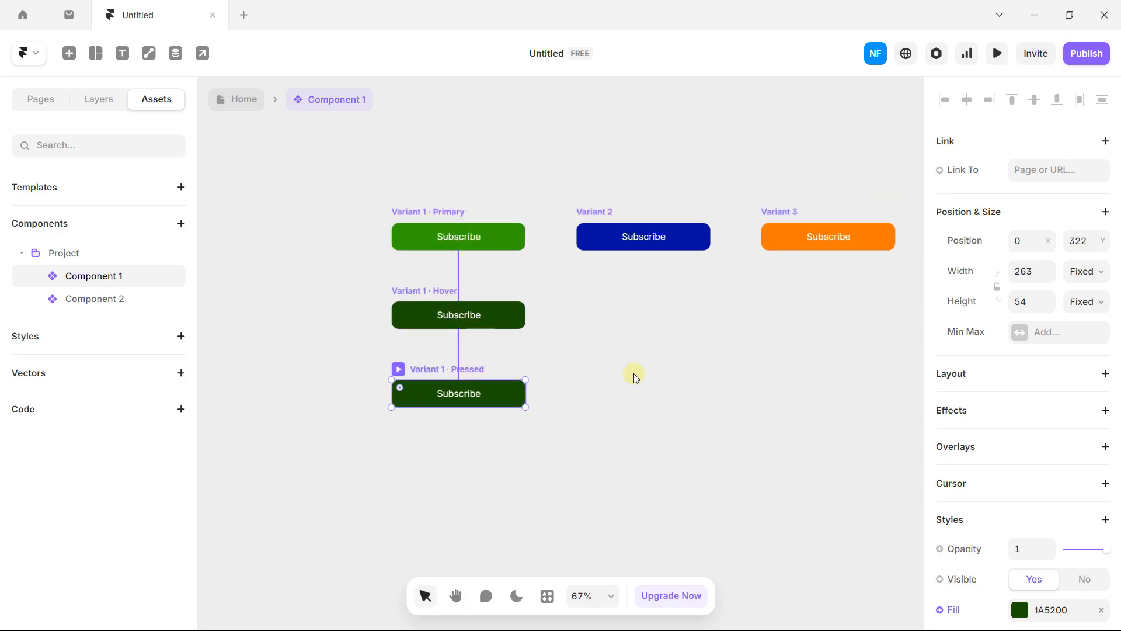
scroll(1052, 368, "down", 3)
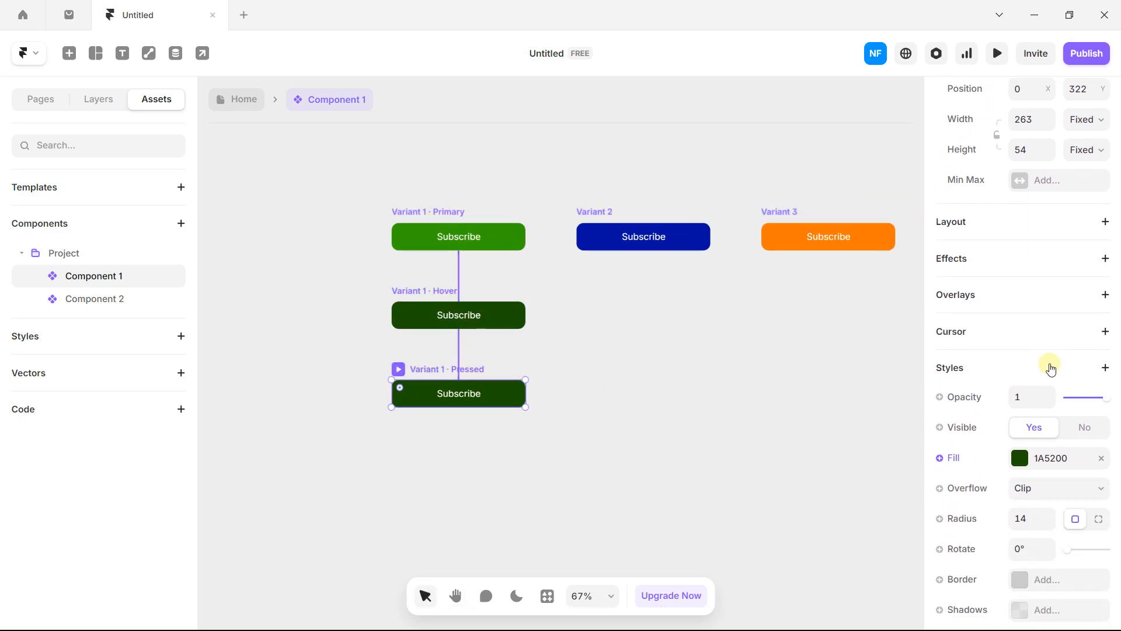
left_click(1020, 458)
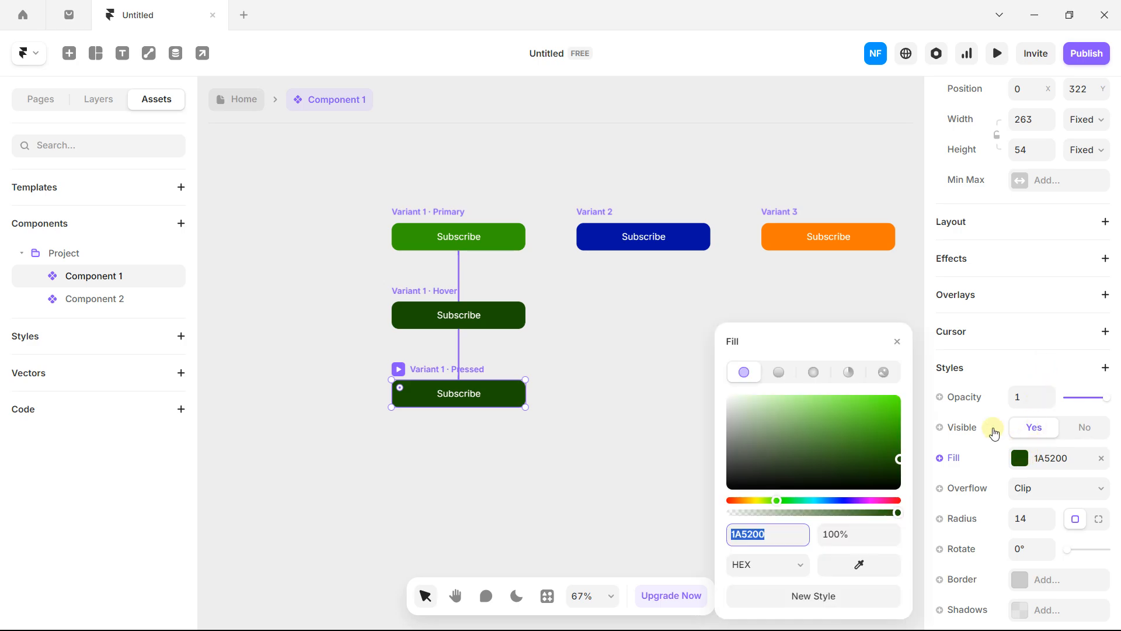
left_click_drag(780, 500, 758, 501)
left_click_drag(810, 464, 904, 395)
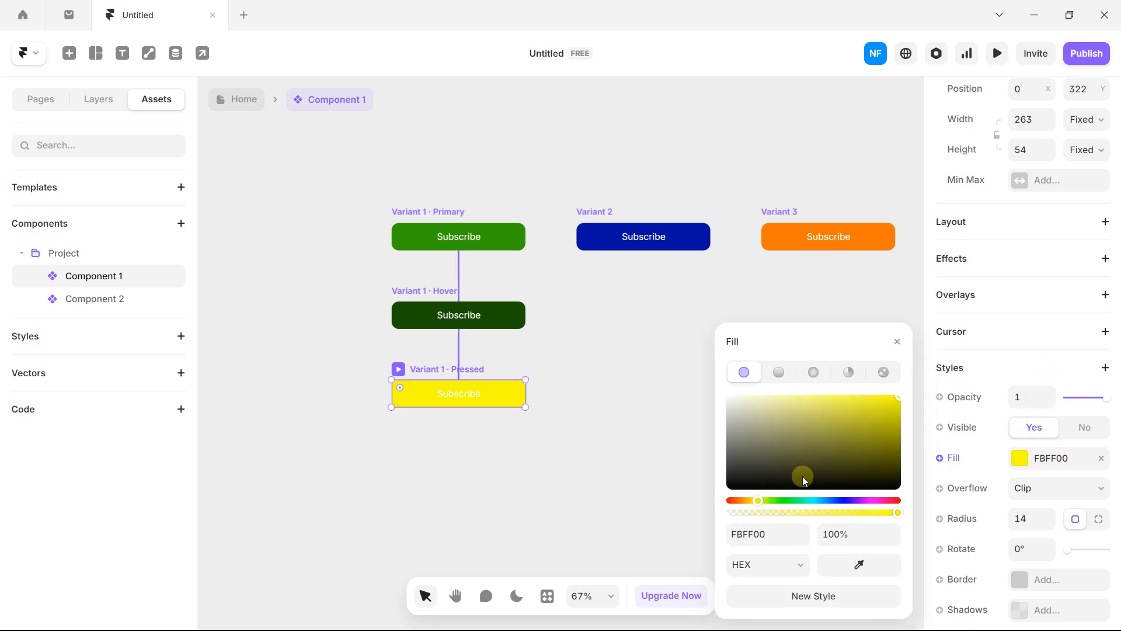
left_click_drag(757, 500, 751, 500)
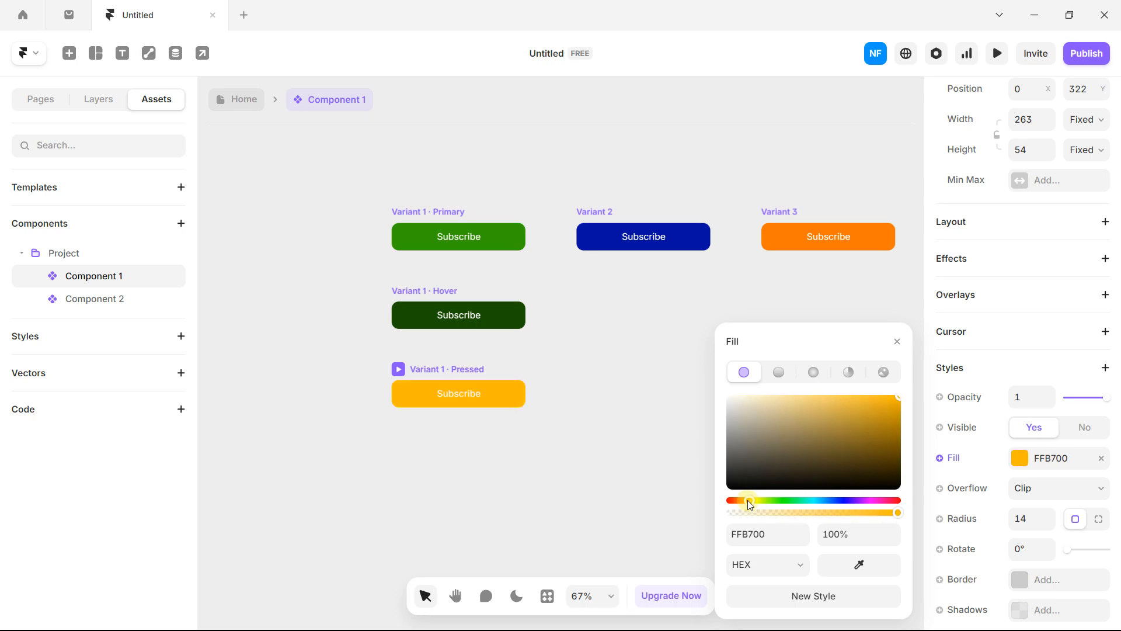
left_click(594, 379)
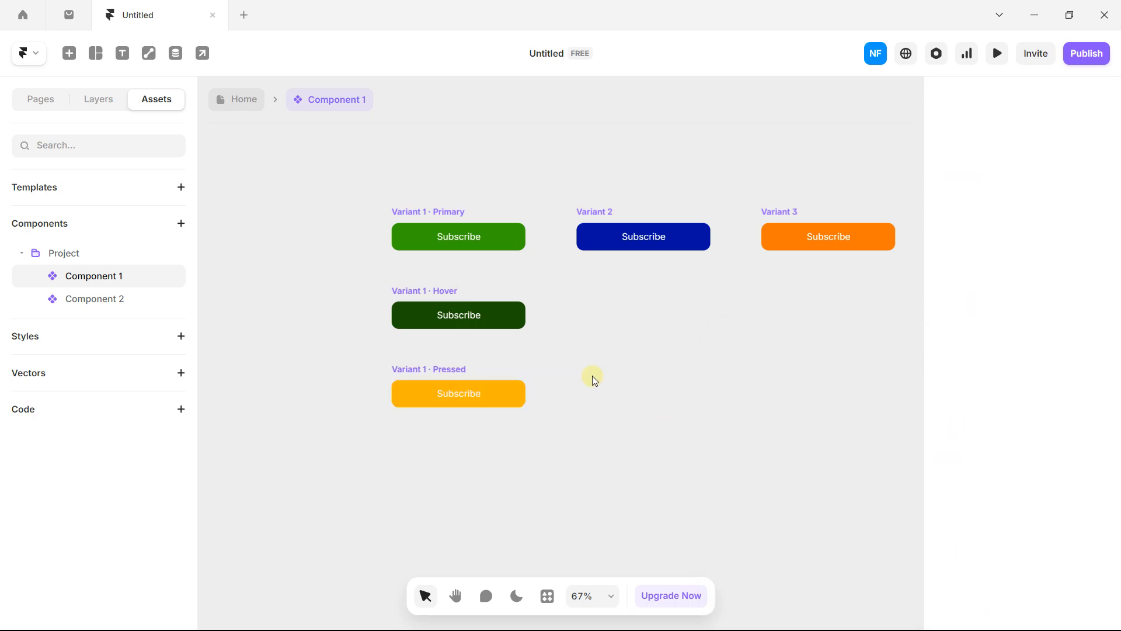
Step: Open Component 2 and add a Hover state to the red Variant 1 arrow icon
left_click(611, 218)
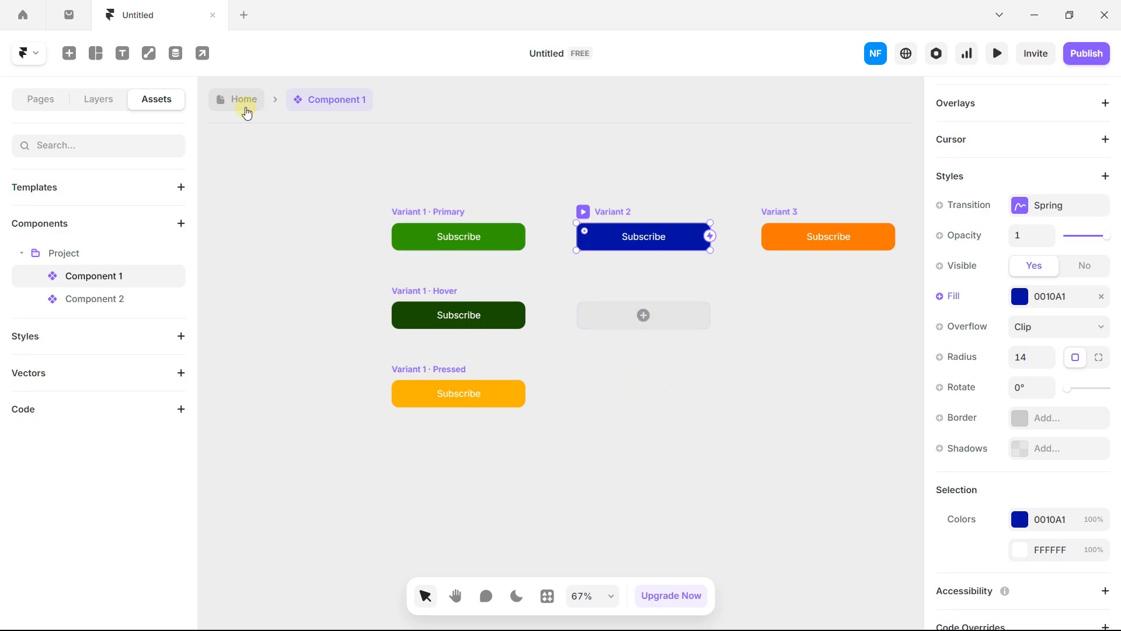
left_click(96, 305)
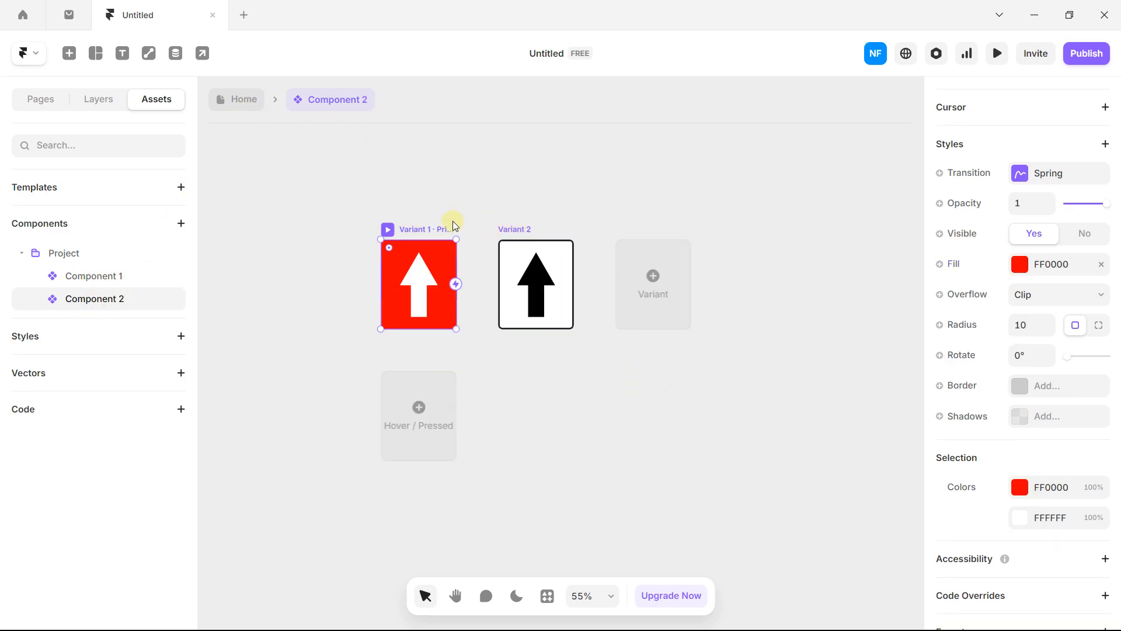
left_click(418, 402)
left_click(435, 418)
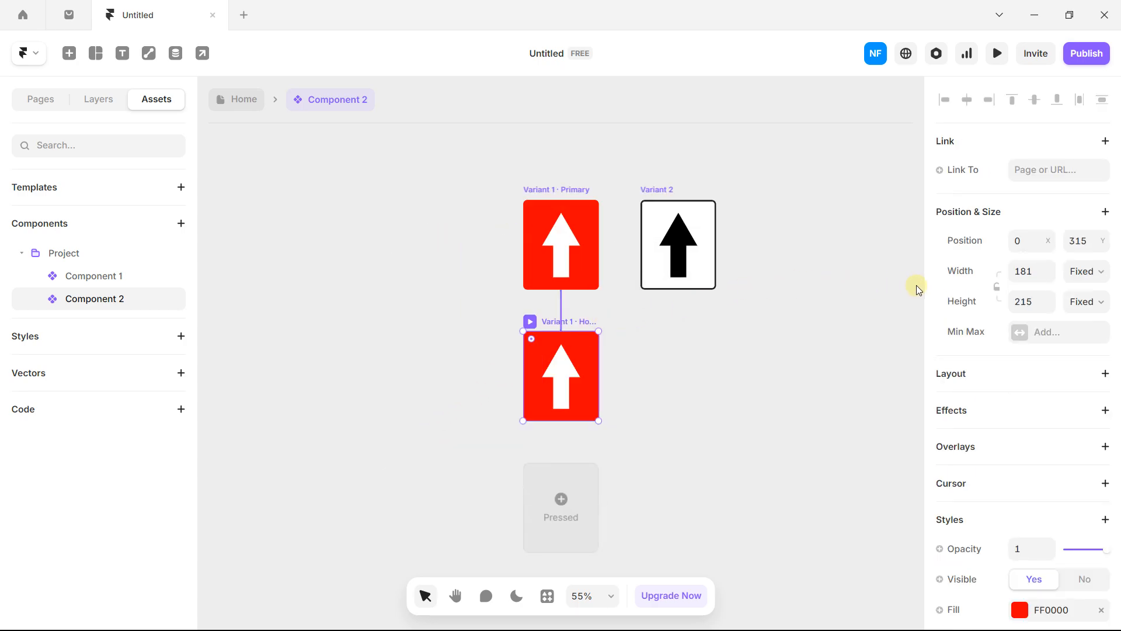
Step: Set the background fill of the arrow icon's Variant 1 Hover state to purple 85008C
scroll(1005, 304, "down", 4)
left_click(1018, 382)
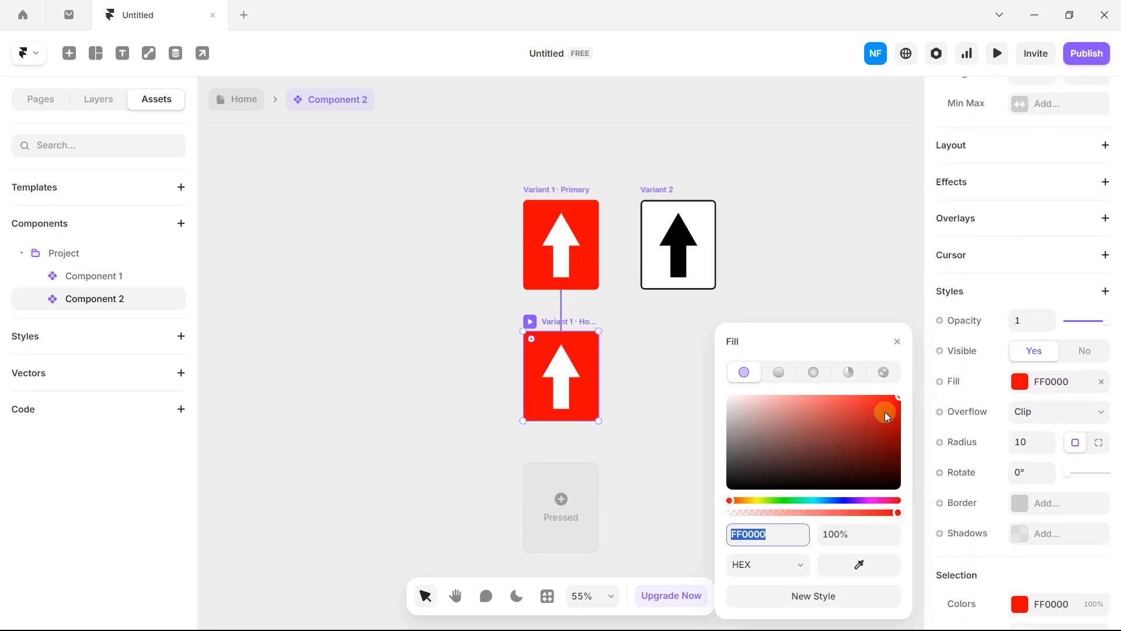
left_click_drag(826, 402, 914, 439)
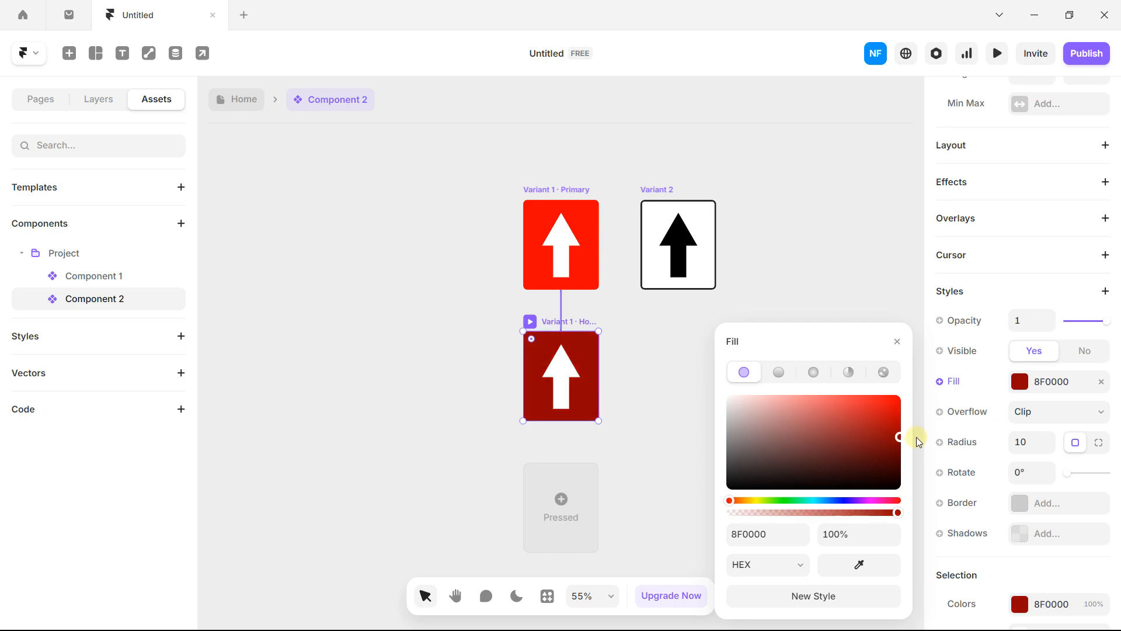
left_click_drag(837, 502, 869, 501)
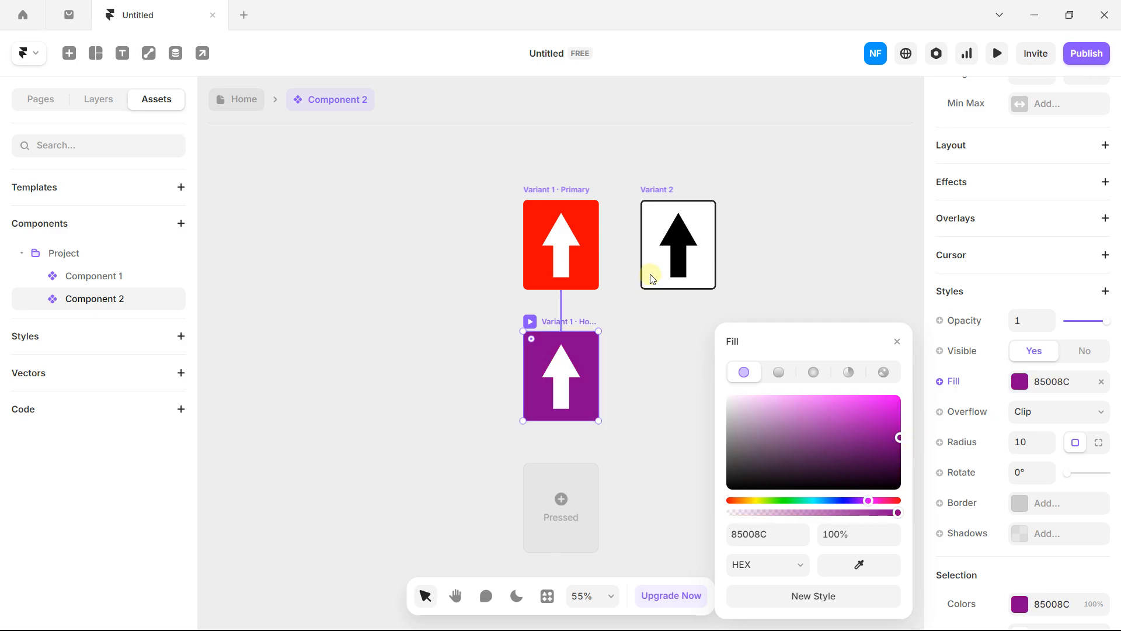
Step: Add a Pressed state below the Hover state of the arrow icon's Variant 1
left_click(660, 352)
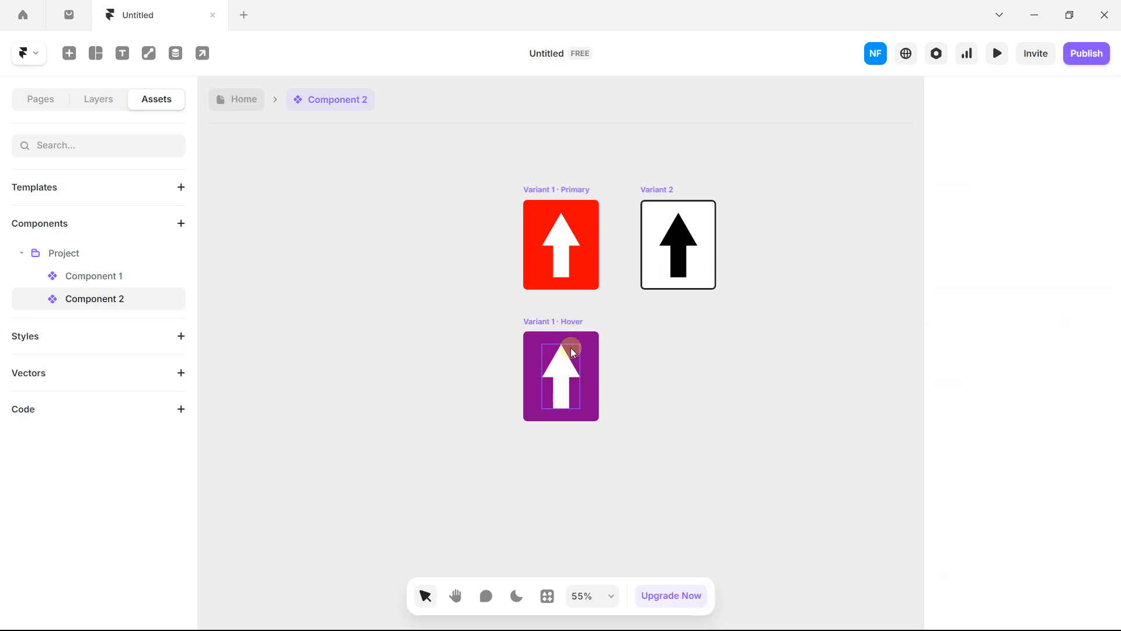
left_click(571, 325)
left_click(570, 495)
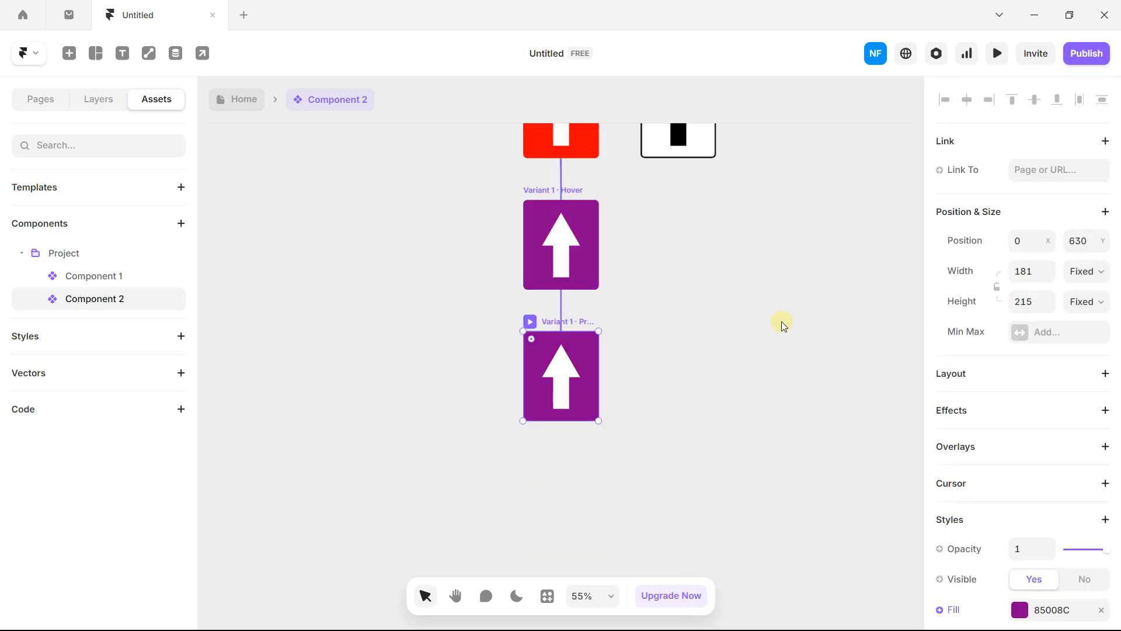
Step: Darken the fill of the arrow icon's Variant 1 Pressed state to a very dark purple
scroll(1015, 390, "down", 4)
left_click(1020, 382)
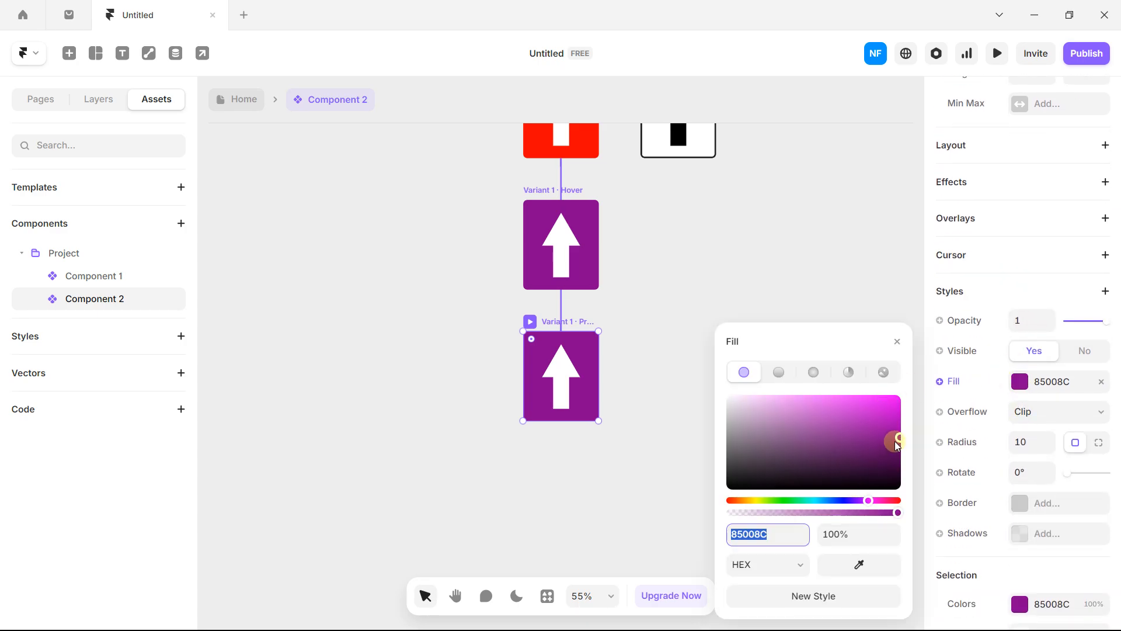
scroll(996, 438, "down", 2)
left_click_drag(882, 445, 911, 452)
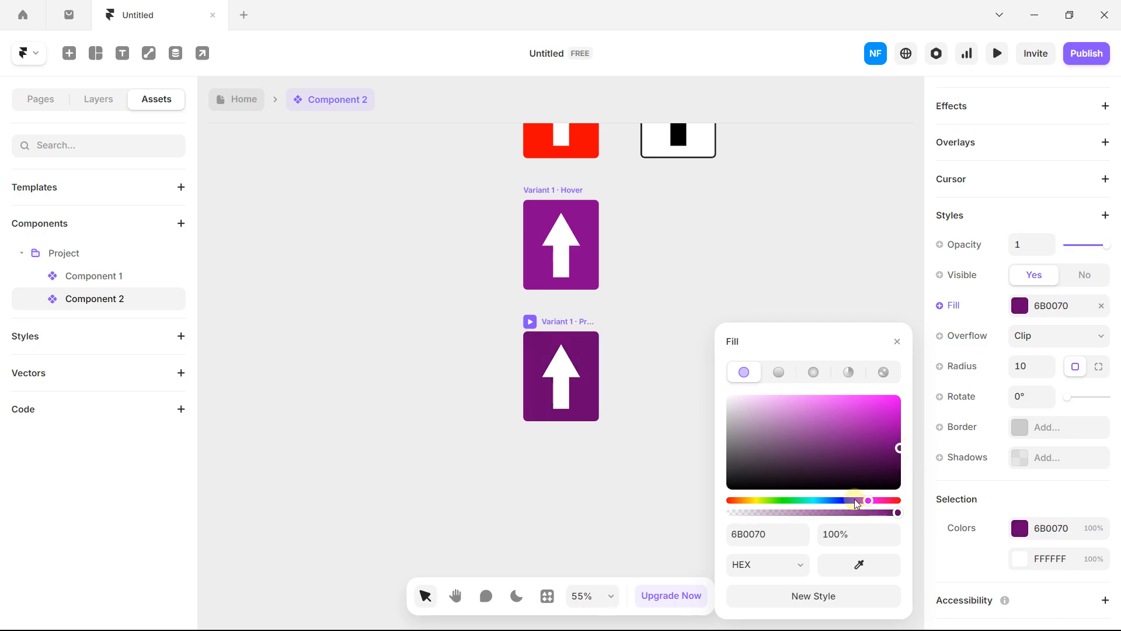
mouse_move(892, 463)
left_mouse_down()
mouse_move(896, 453)
mouse_move(911, 464)
left_mouse_up()
left_click(703, 268)
left_click_drag(554, 312, 393, 367)
left_click_drag(476, 289, 471, 357)
left_click(500, 187)
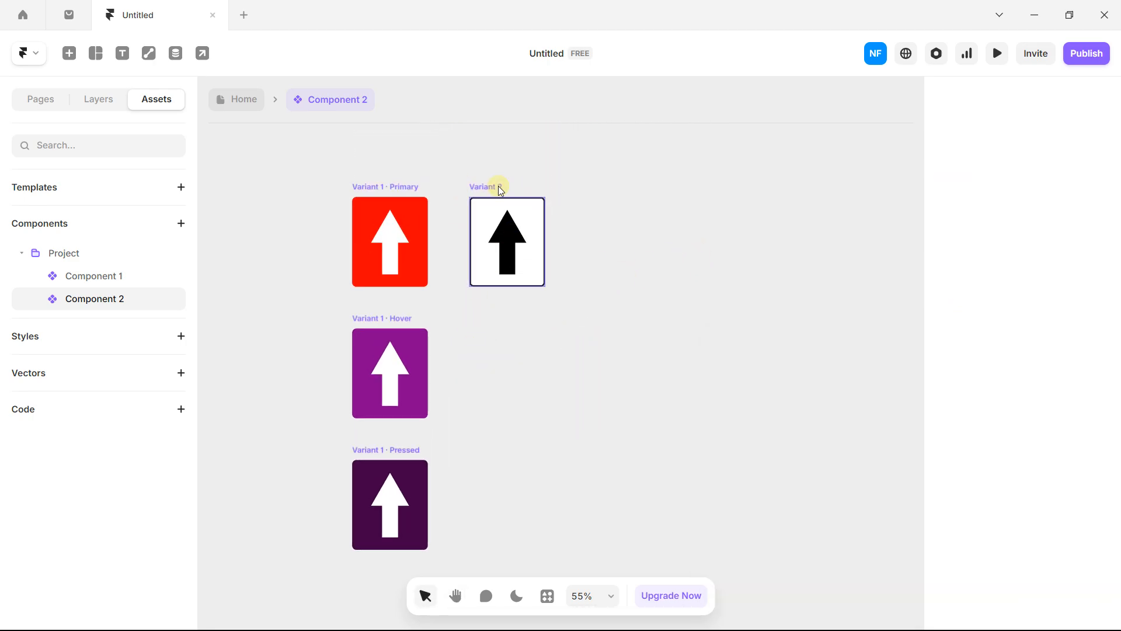
left_click(447, 136)
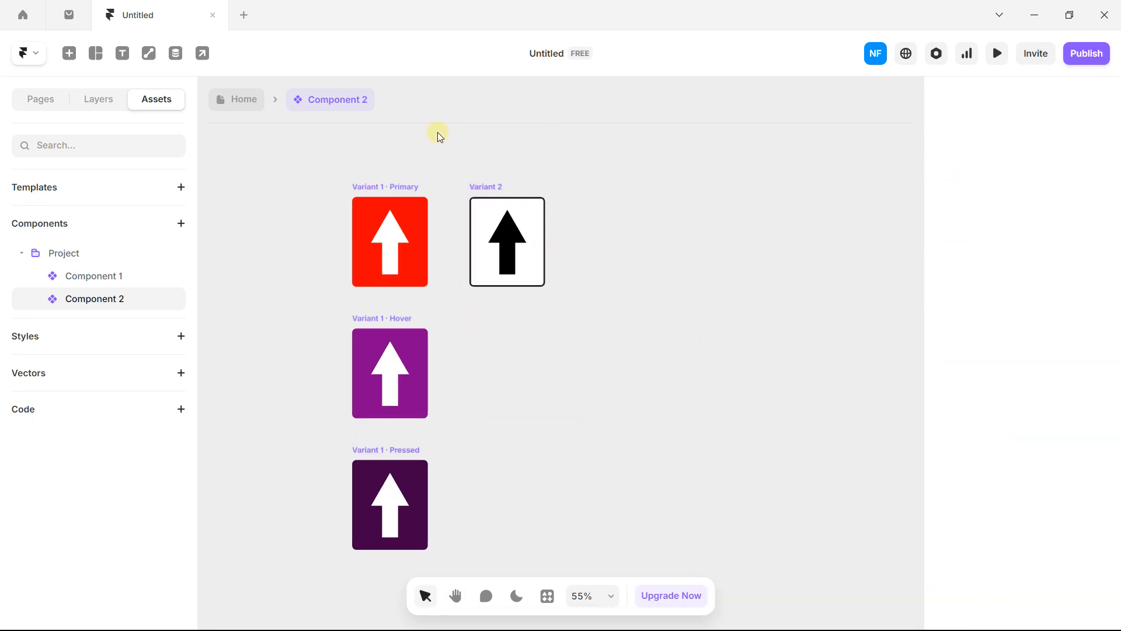
Step: Return to the Home page and open its preview, widening the preview to 1425
left_click(240, 108)
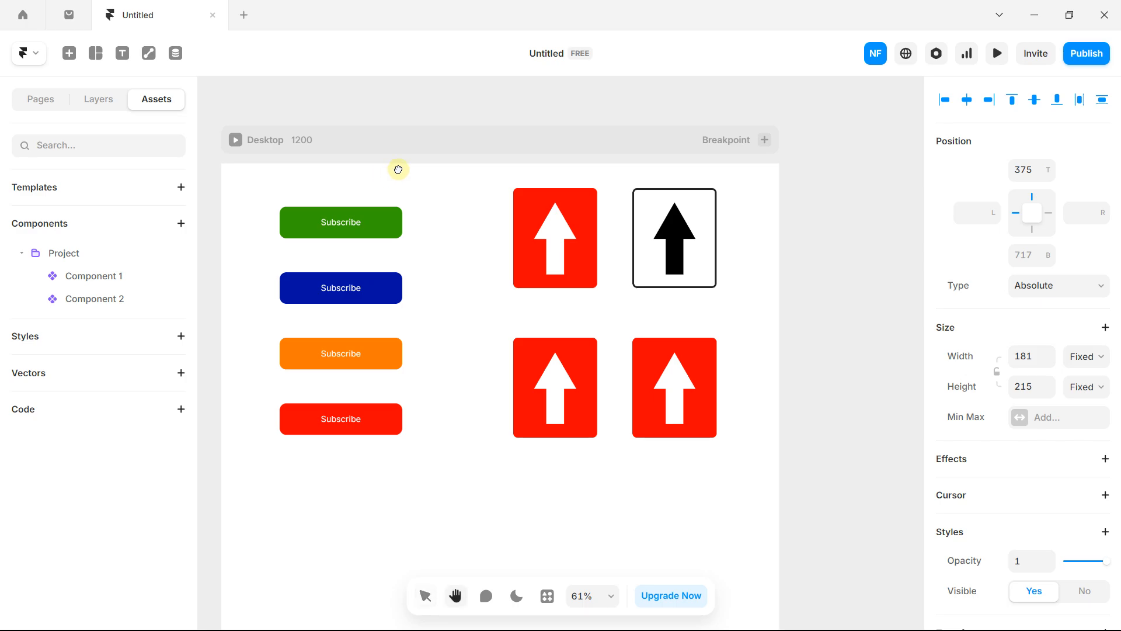
scroll(543, 256, "down", 2)
left_click_drag(543, 255, 516, 197)
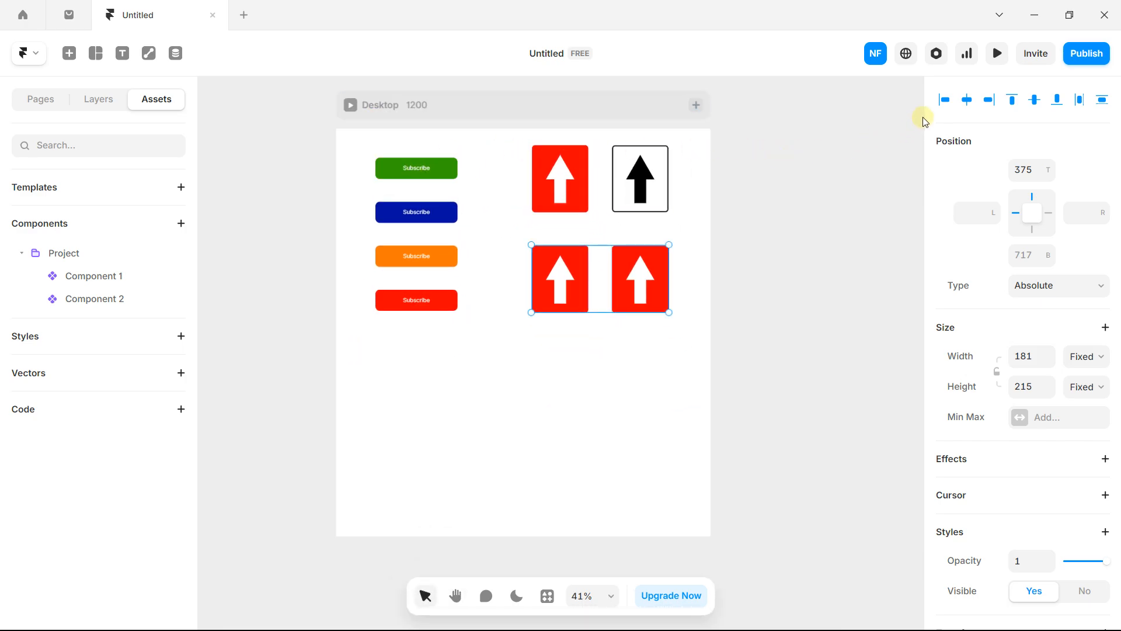
left_click(998, 55)
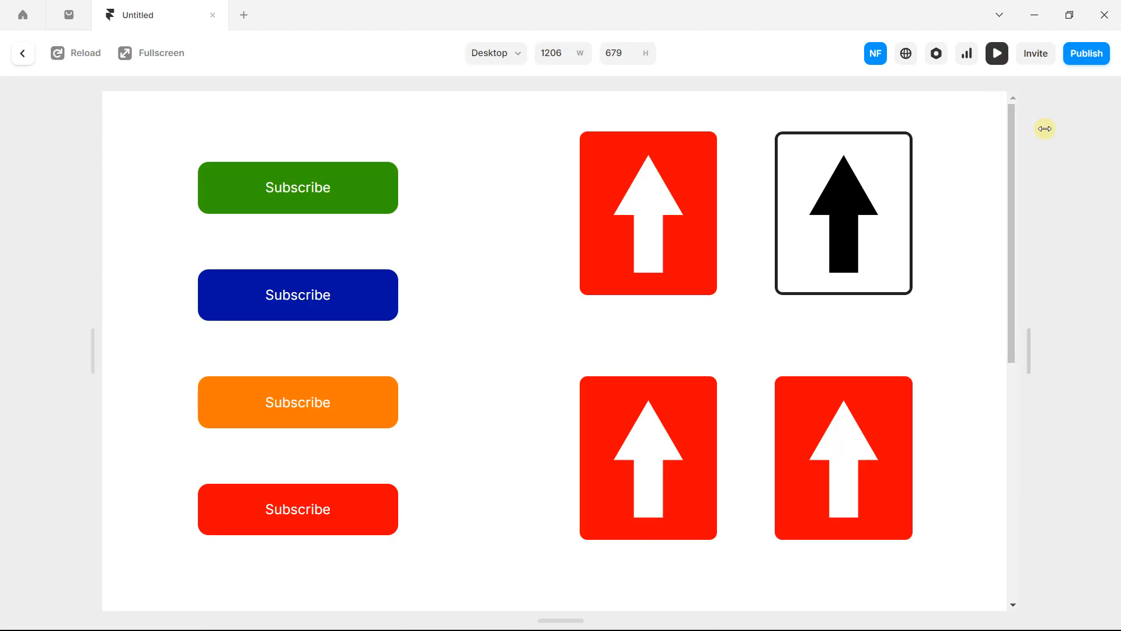
left_click_drag(1041, 129, 1117, 129)
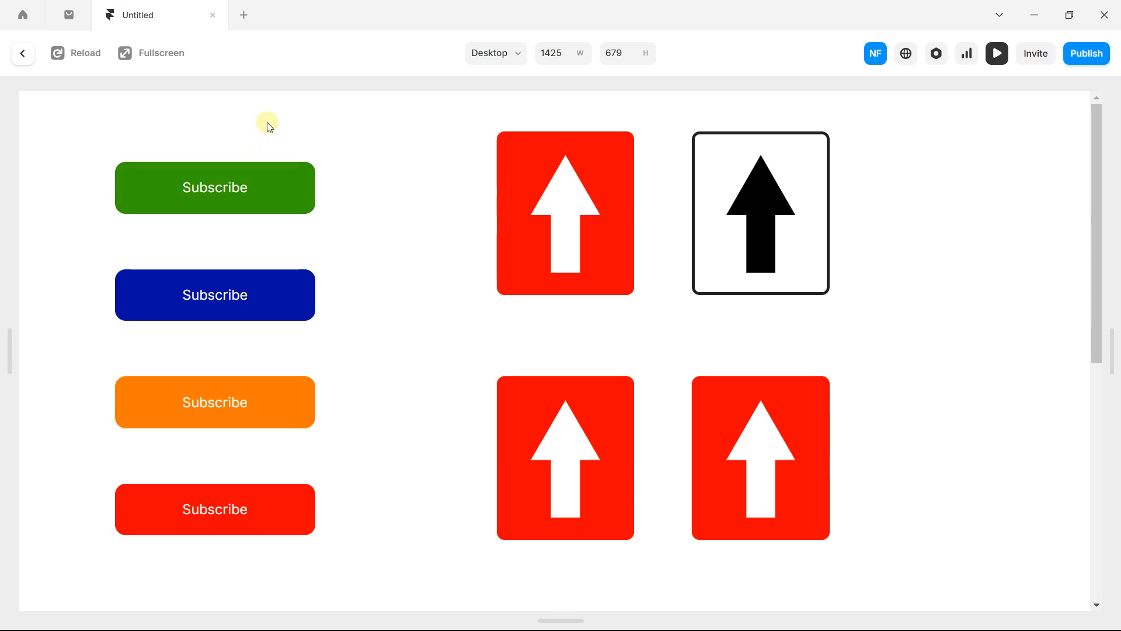
Step: Test the hover and pressed states of the green Subscribe button in the preview
left_click(269, 189)
left_click(269, 193)
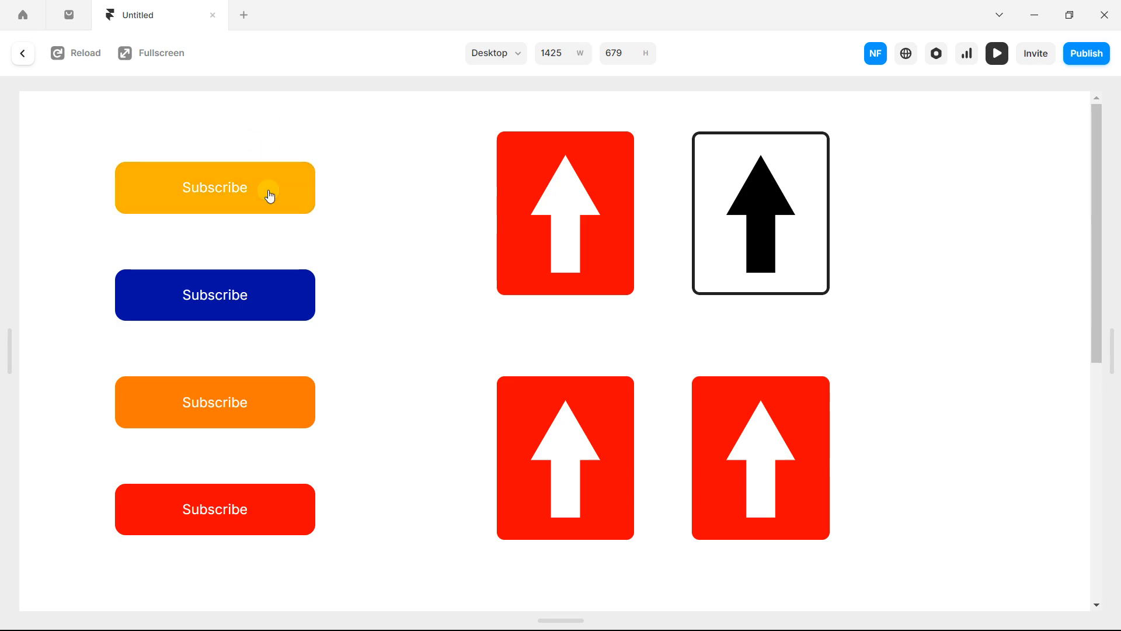
left_click(268, 191)
left_click(268, 190)
left_click(268, 191)
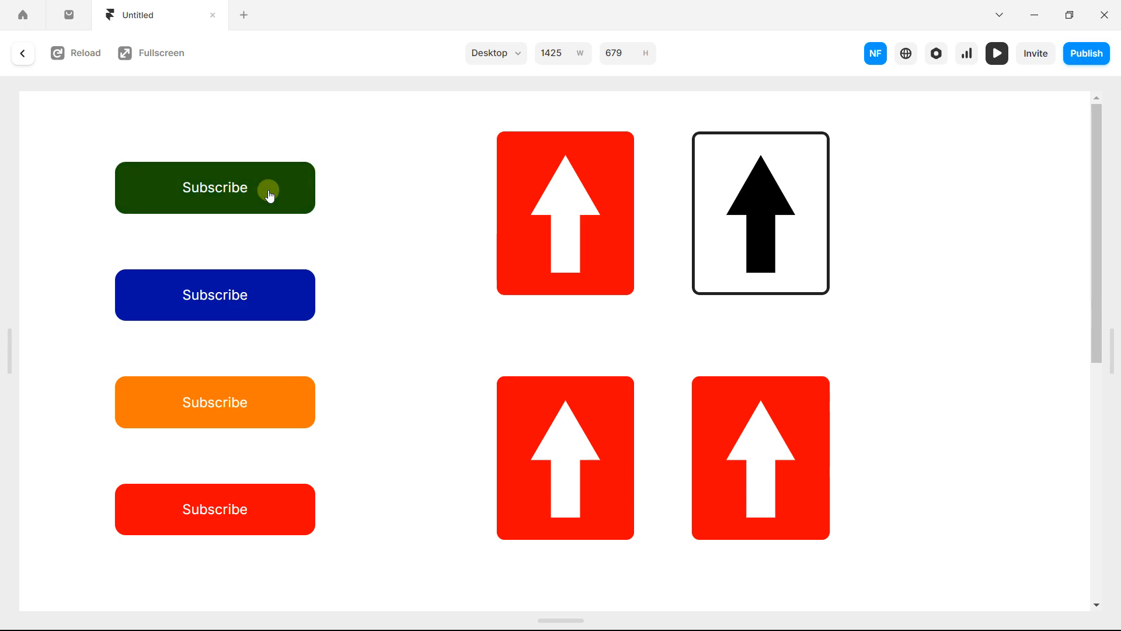
left_click(269, 193)
left_click(271, 197)
left_click(271, 197)
left_click(272, 198)
left_click(271, 198)
left_click(271, 198)
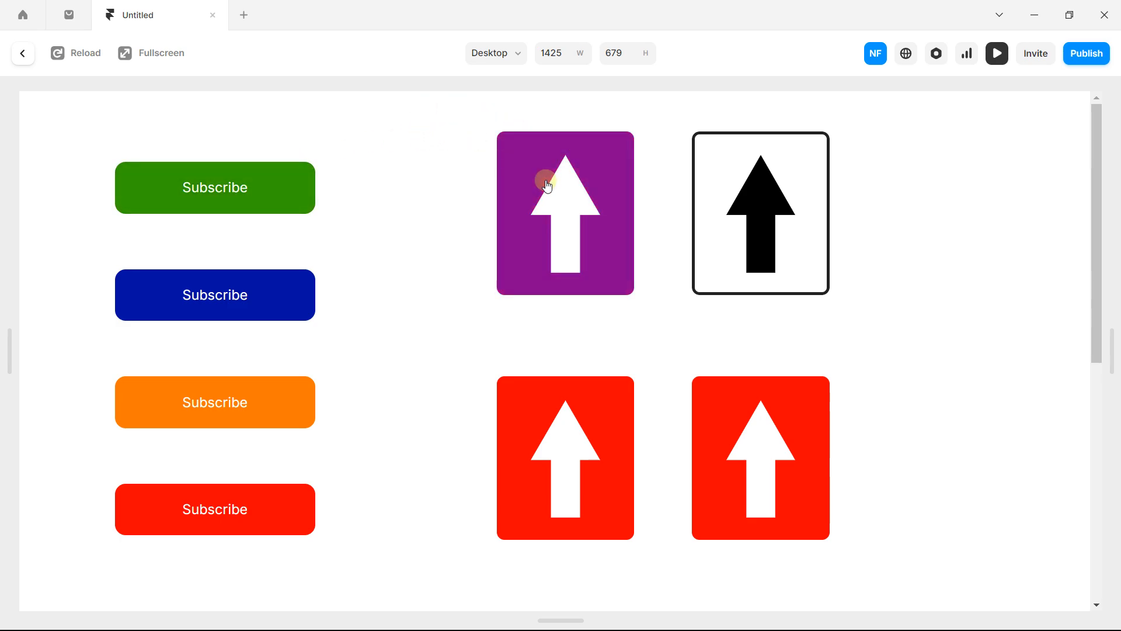
Step: Test the pressed state of the first red arrow icon and leave the preview
left_click(521, 164)
left_click(522, 164)
left_click(522, 164)
left_click(23, 53)
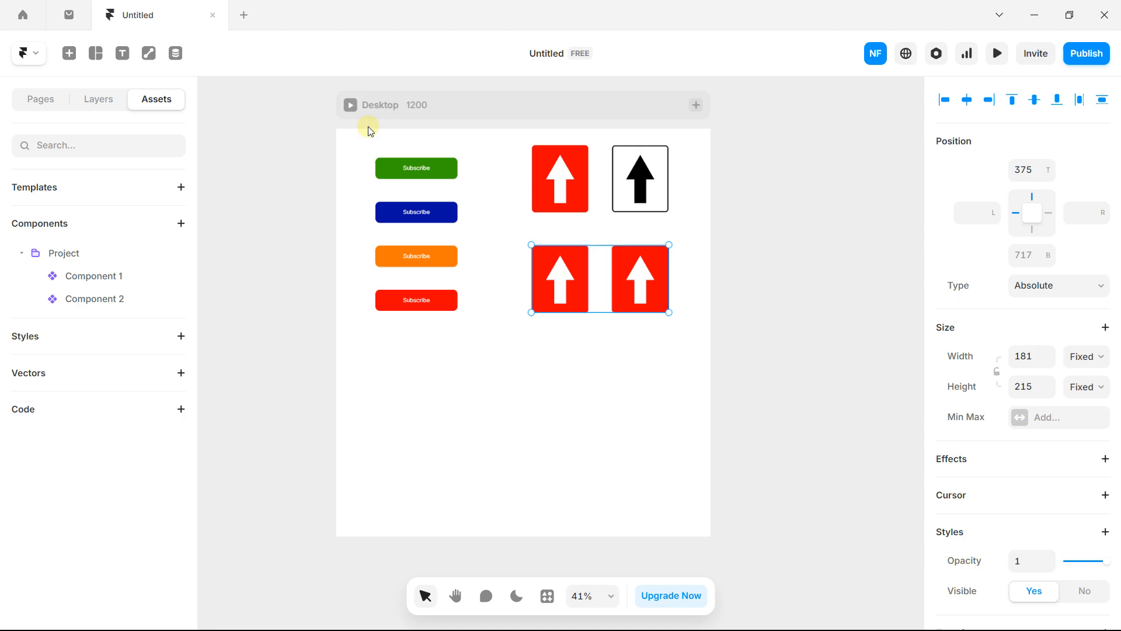
Step: Detach the blue Subscribe button instance from Component 1 while viewing the page's layers
left_click(286, 163)
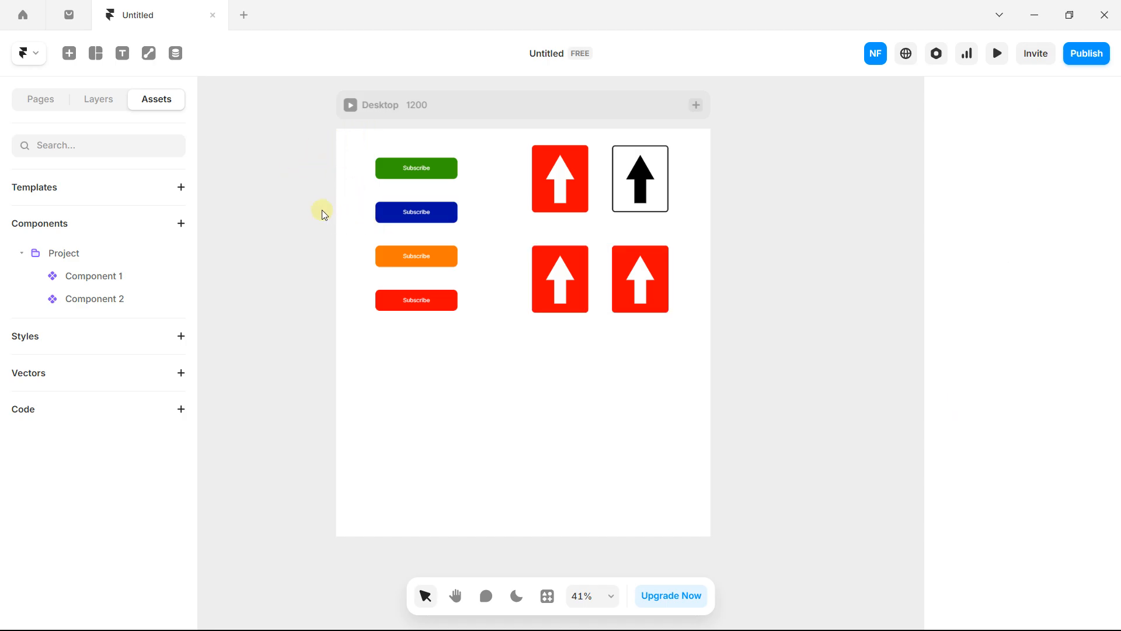
scroll(321, 209, "up", 2)
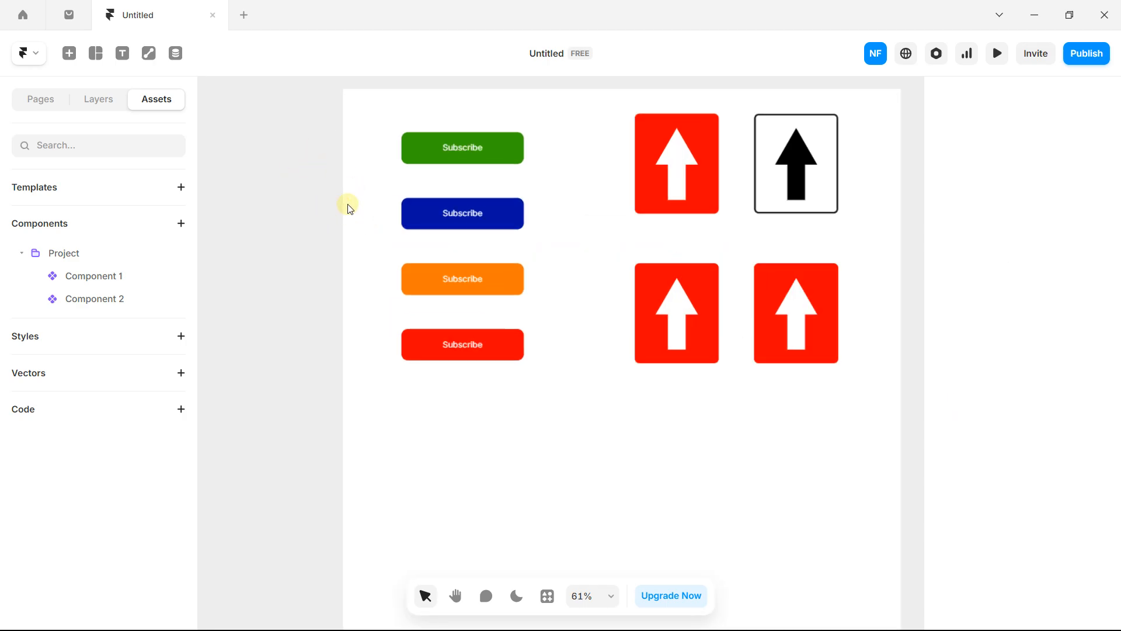
left_click(512, 213)
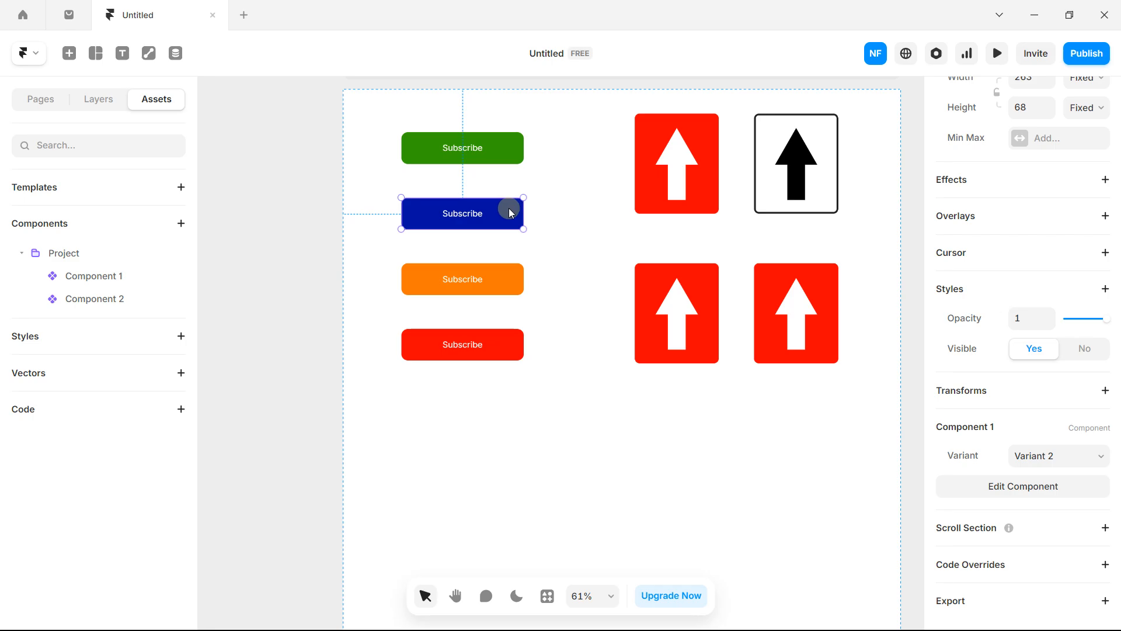
left_click(117, 101)
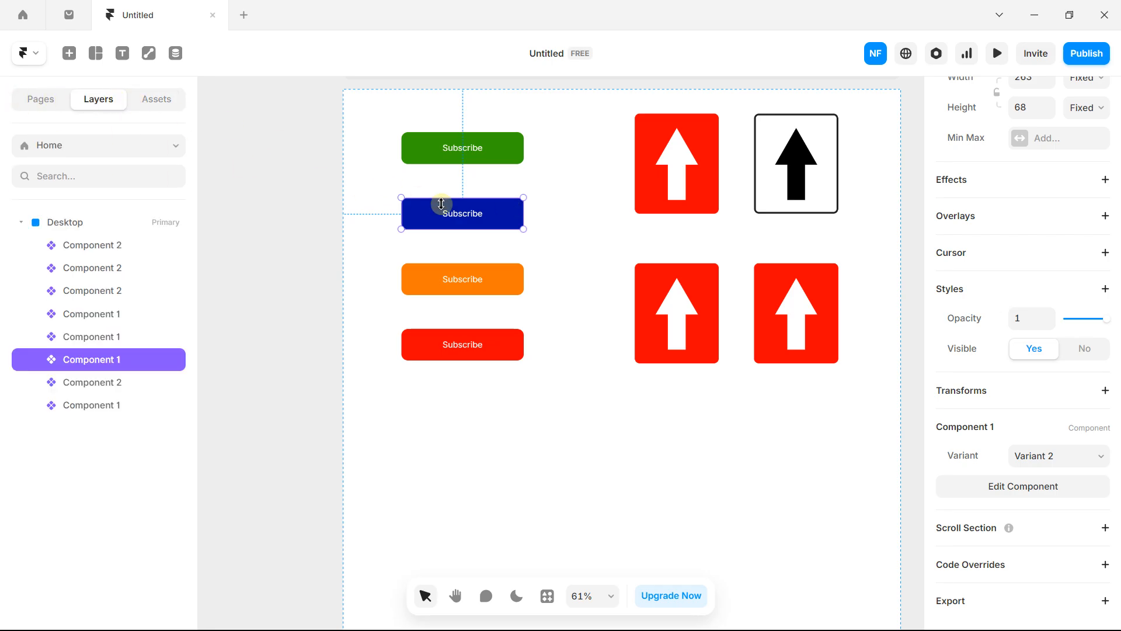
right_click(483, 216)
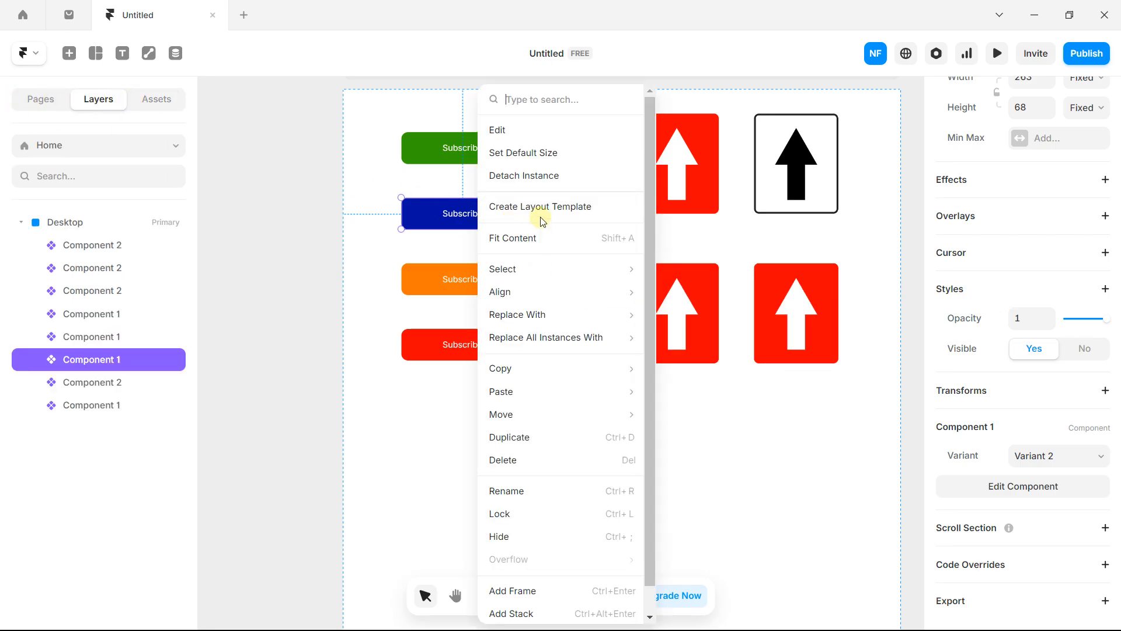
left_click(525, 175)
Step: Detach the red arrow instance beneath the first arrow from Component 2, and select the detached blue Subscribe button
scroll(585, 234, "up", 1)
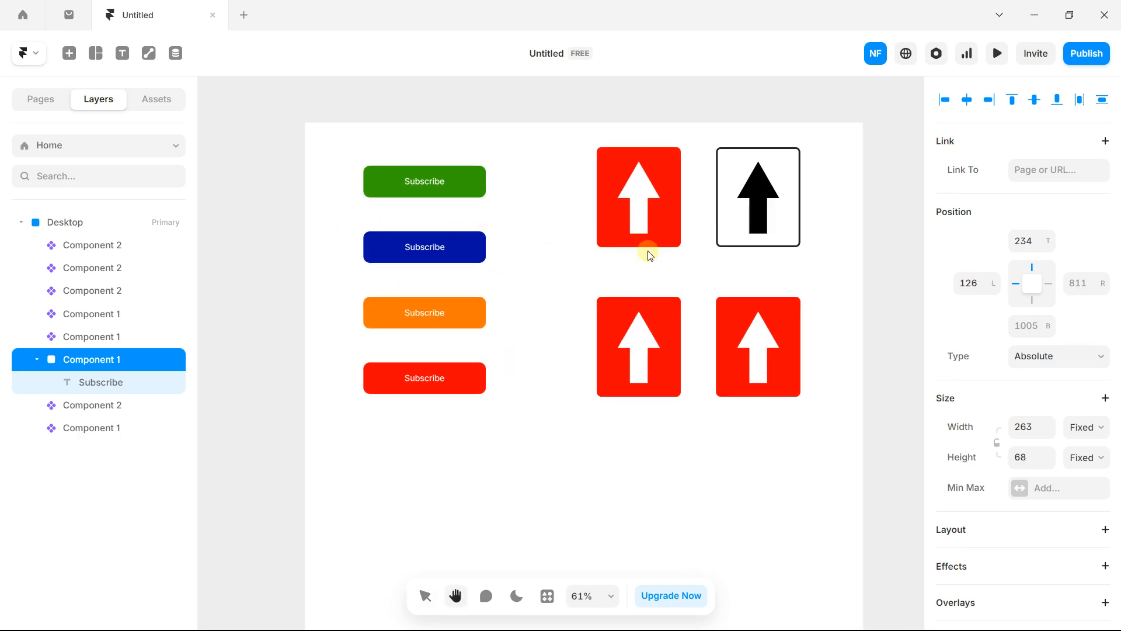
left_click(658, 310)
right_click(656, 310)
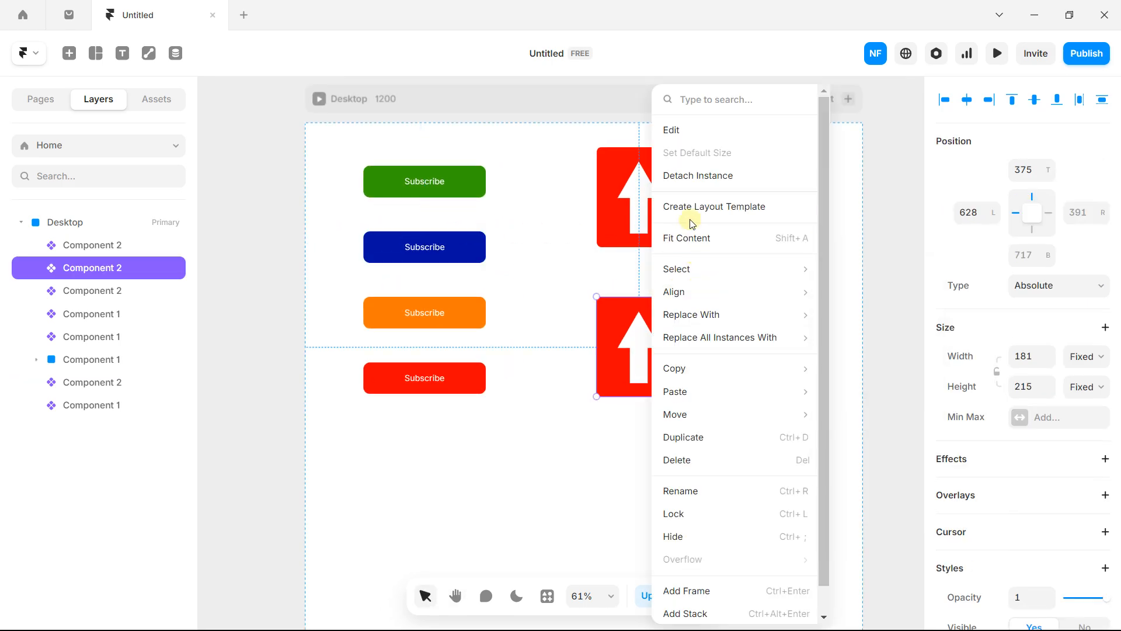
left_click(688, 183)
left_click(465, 239)
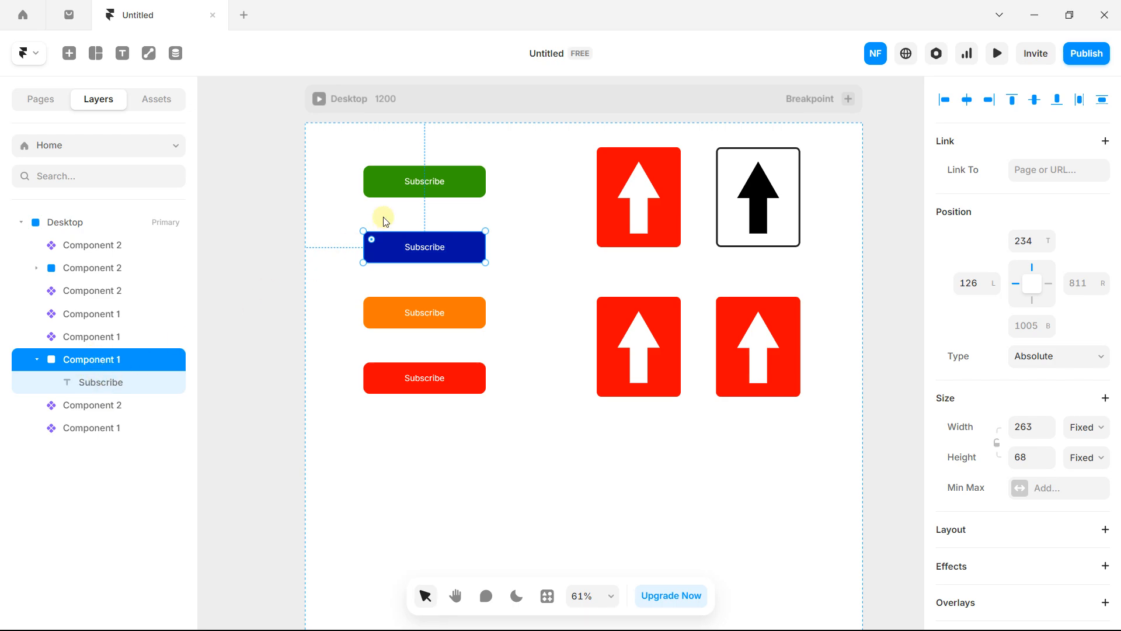
Step: Try reducing the green Subscribe instance's height to 56 on the page, and undo the resize
left_click(388, 173)
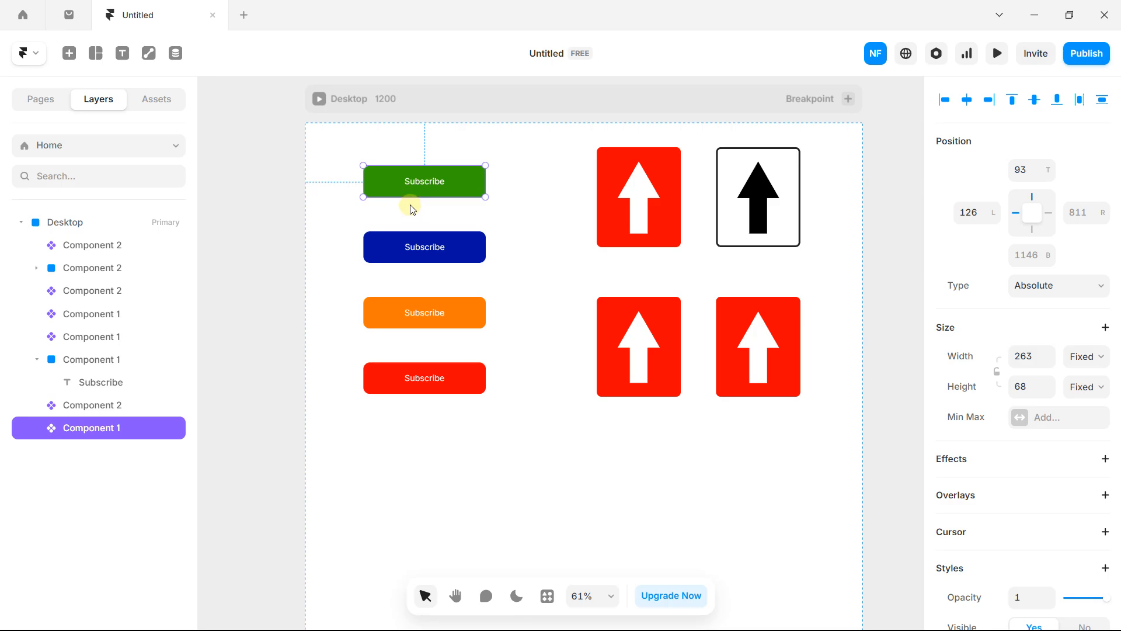
left_click_drag(413, 197, 413, 192)
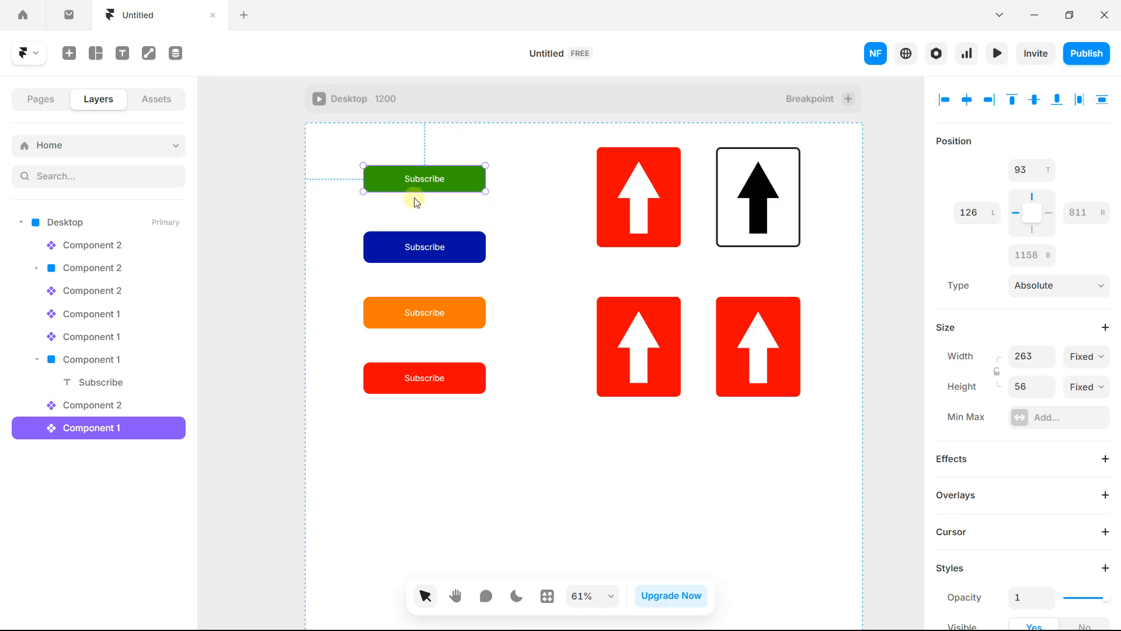
key("ctrl+z")
Step: Open Component 1, reduce the height of its primary Variant 1 to about 40, and return to the Home page
left_click(159, 101)
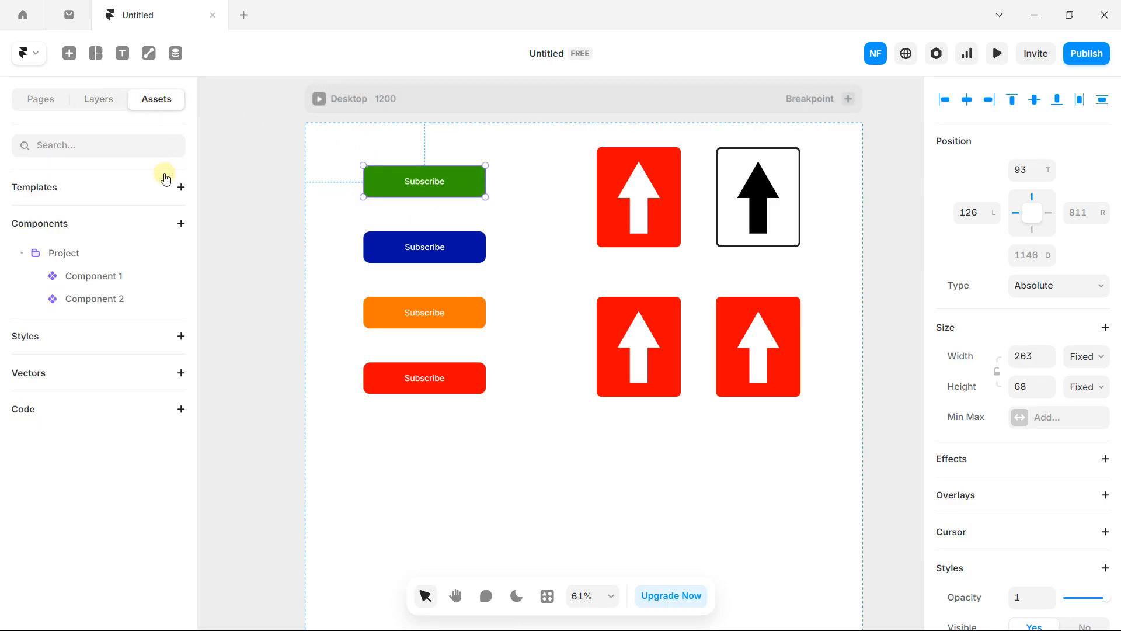
left_click(111, 274)
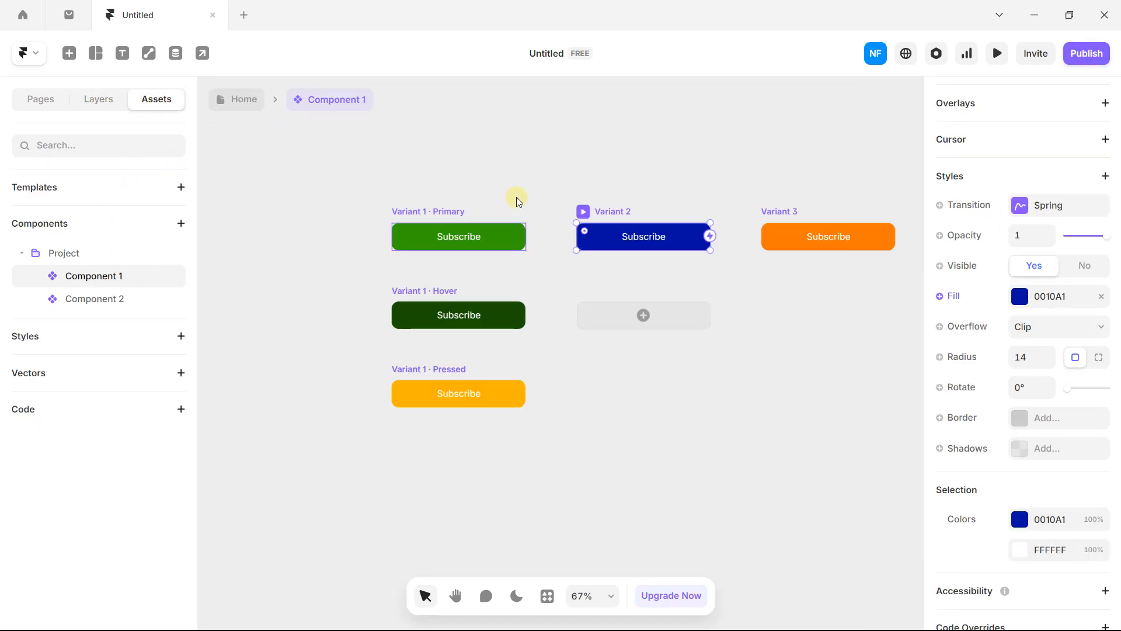
left_click(492, 241)
left_click_drag(442, 249, 441, 243)
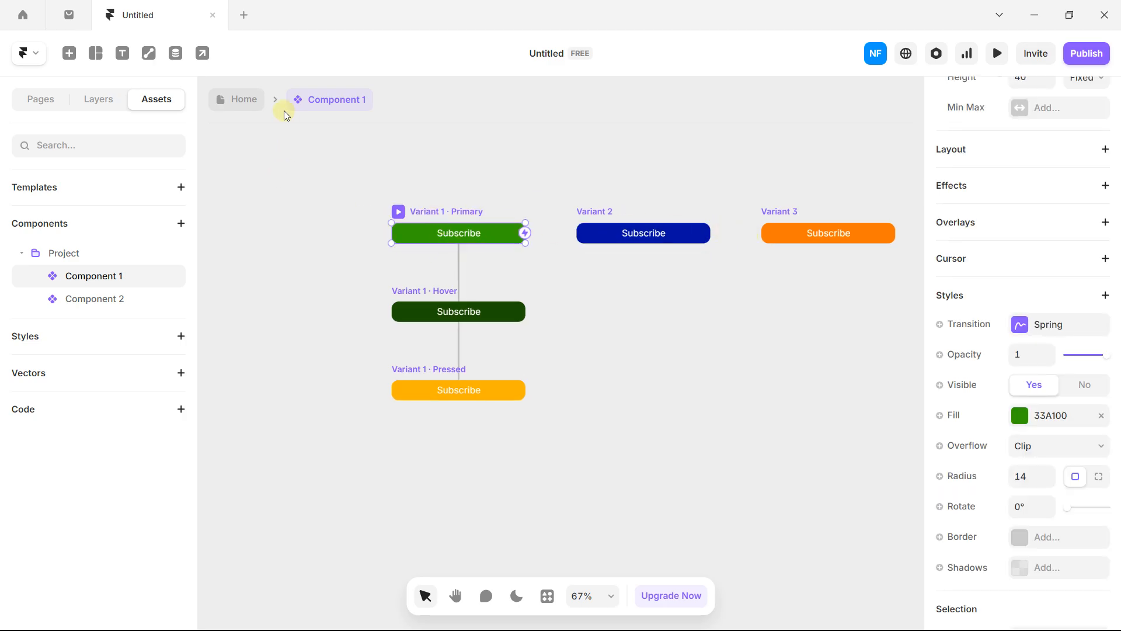
left_click(236, 100)
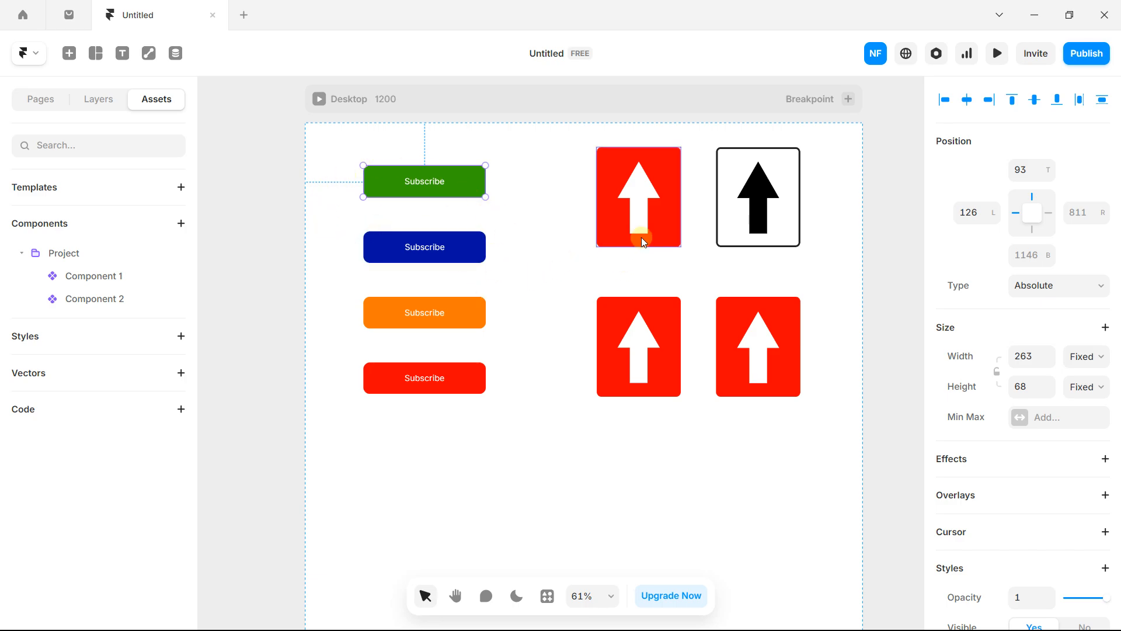
Step: Change the fill of Component 2's primary Variant 1 to blue 4400FF and return to the Home page
left_click(672, 229)
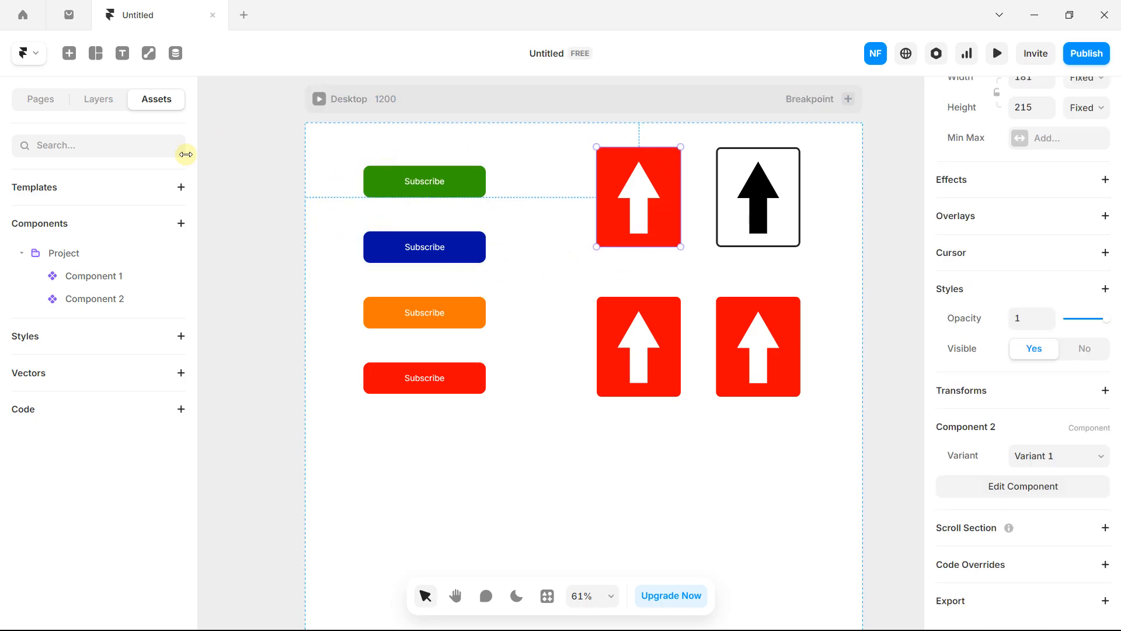
left_click(106, 298)
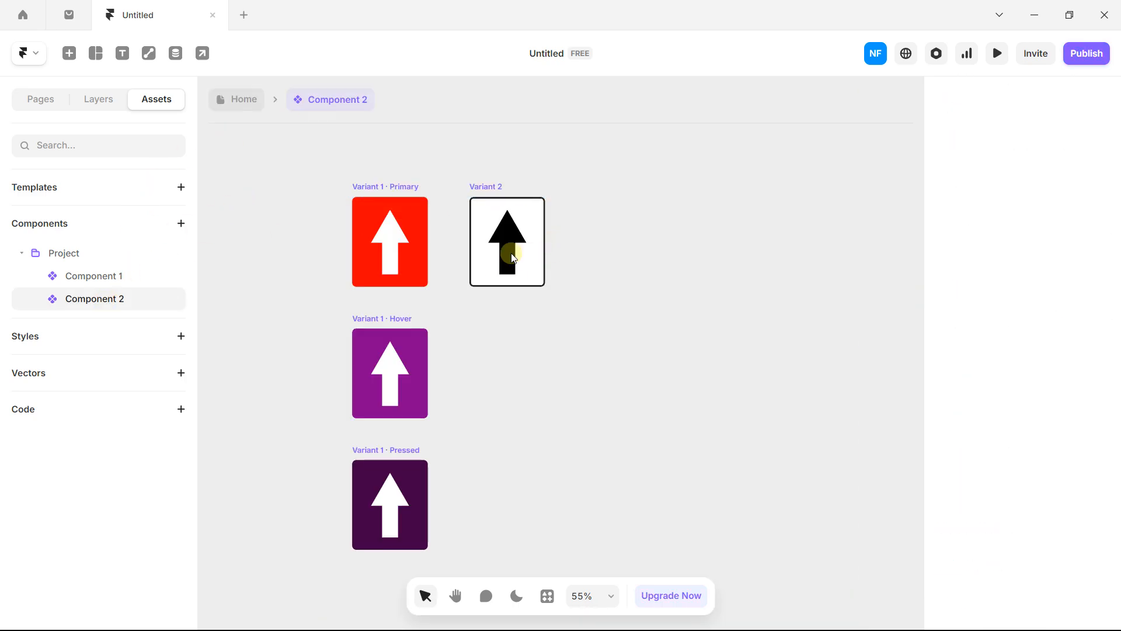
left_click(370, 208)
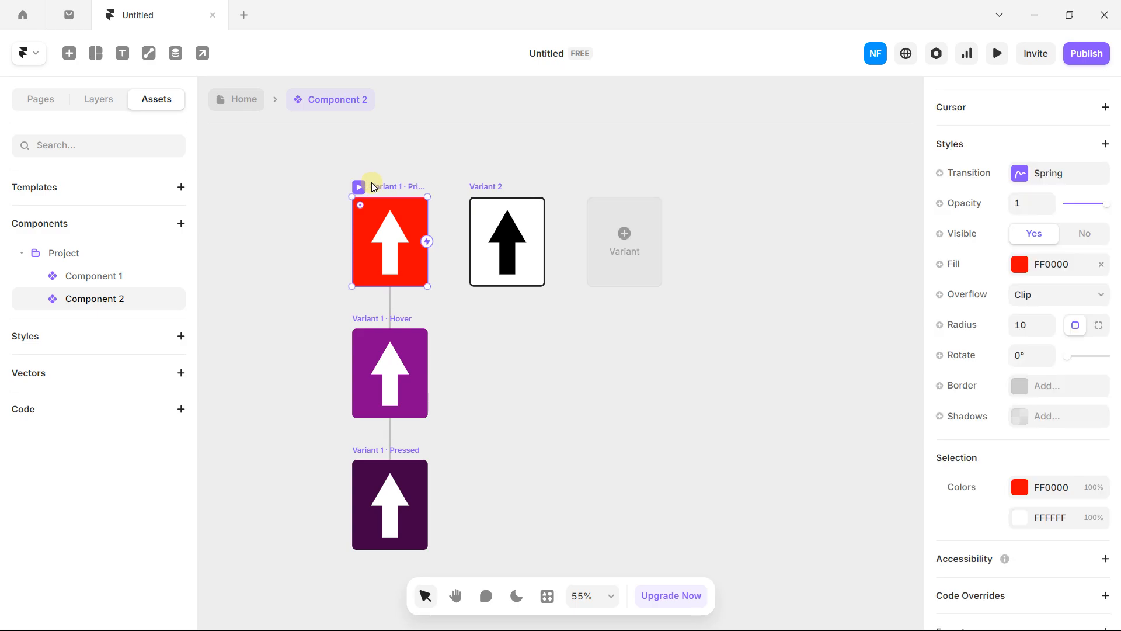
left_click(1020, 266)
left_click(851, 423)
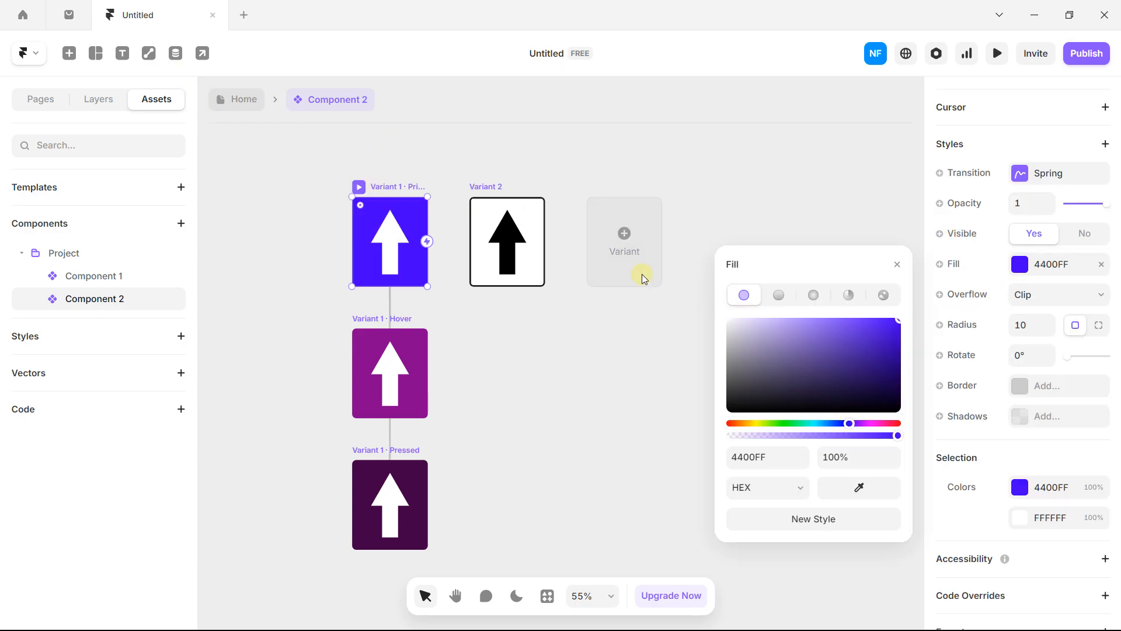
left_click(237, 106)
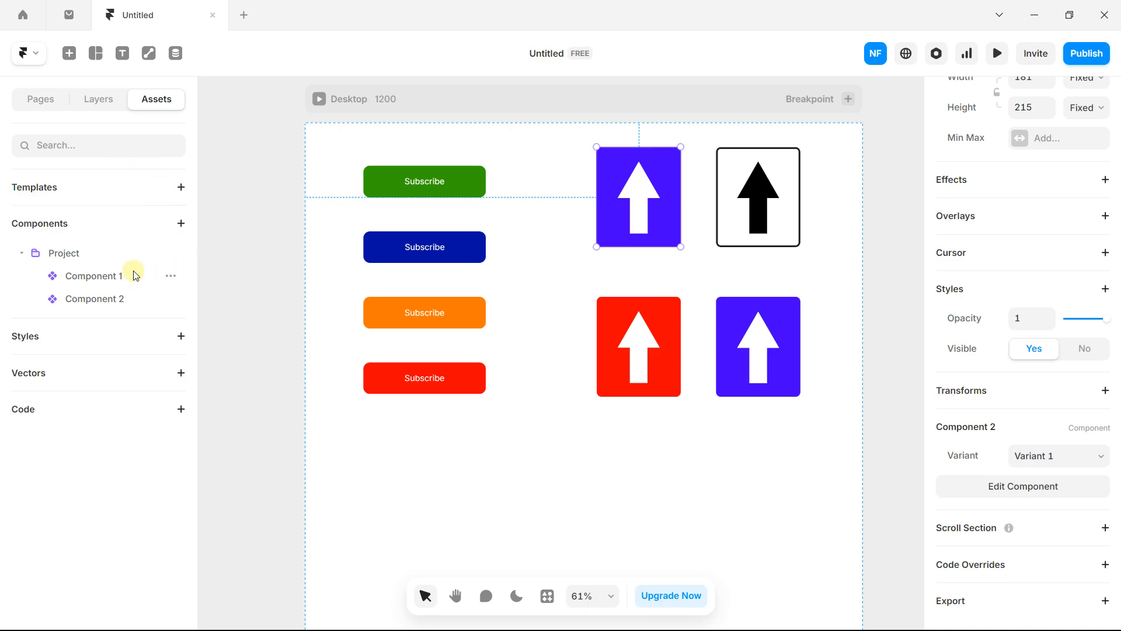
Step: Delete all Subscribe buttons and arrow icons from the Desktop page, keeping the components in the project's assets
left_click(171, 278)
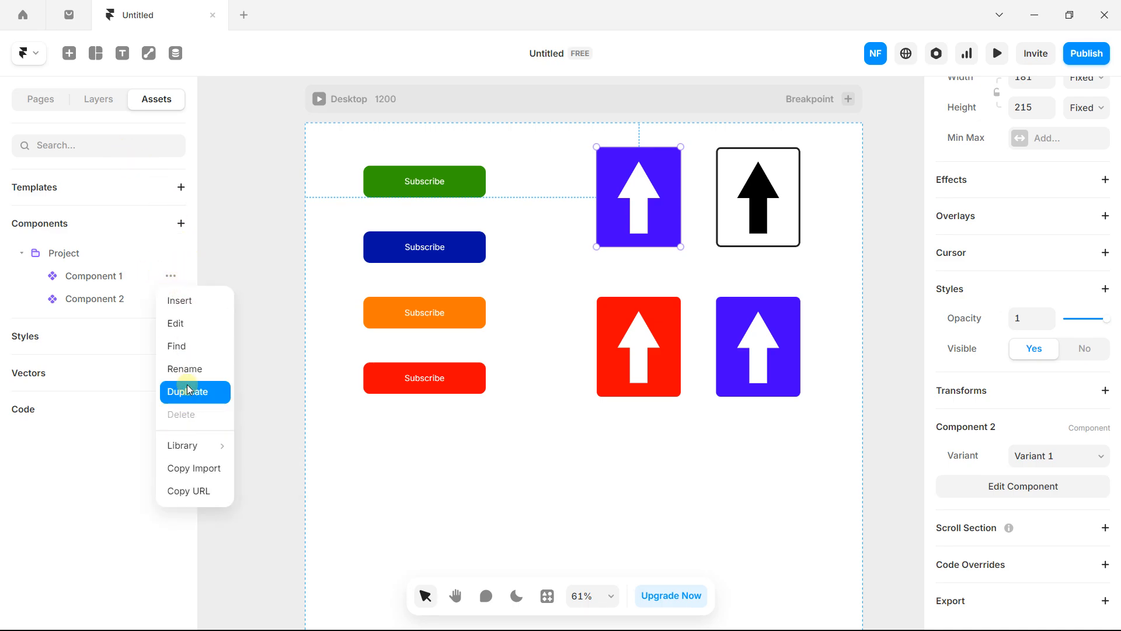
left_click(530, 348)
left_click_drag(263, 145, 835, 497)
key("Delete")
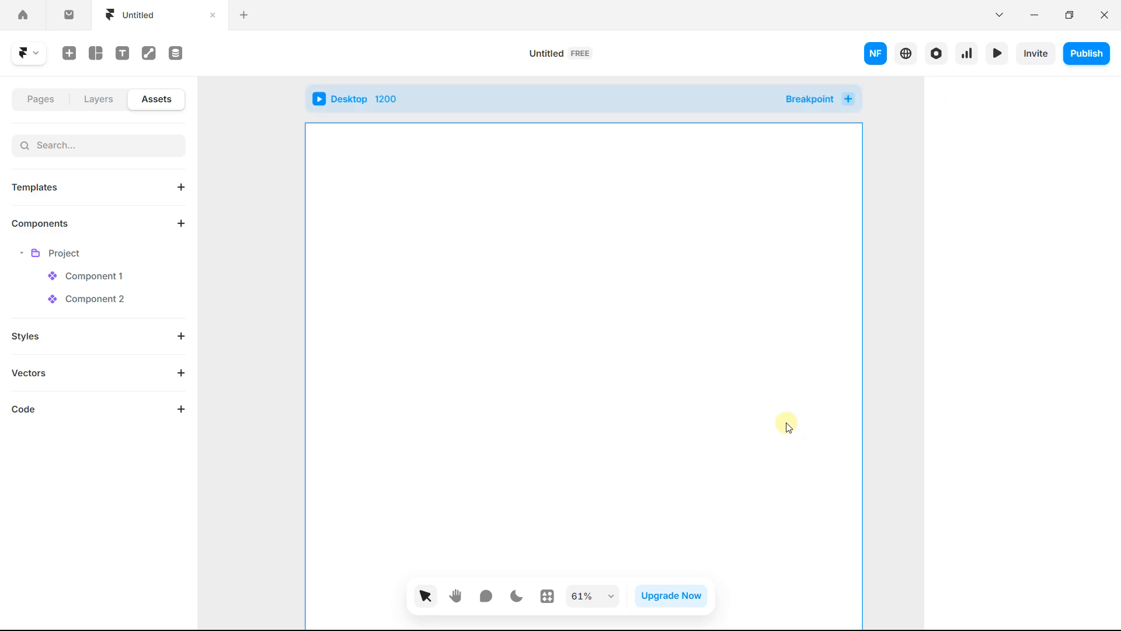
Step: Delete Component 1 and Component 2 from the project's assets
left_click(170, 276)
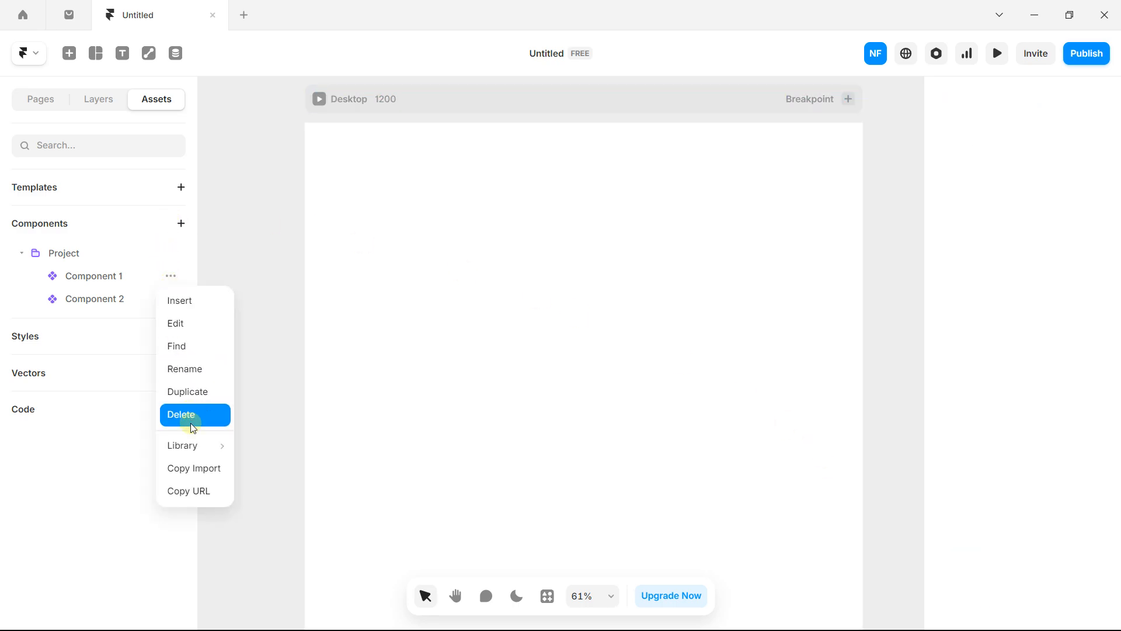
left_click(196, 413)
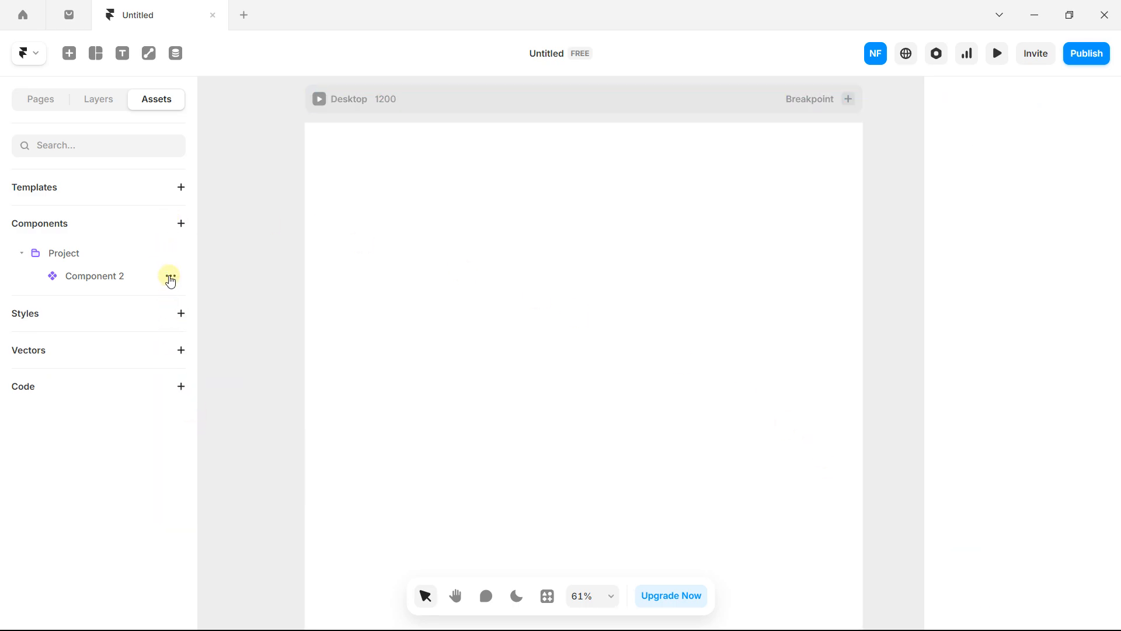
left_click(170, 276)
left_click(193, 422)
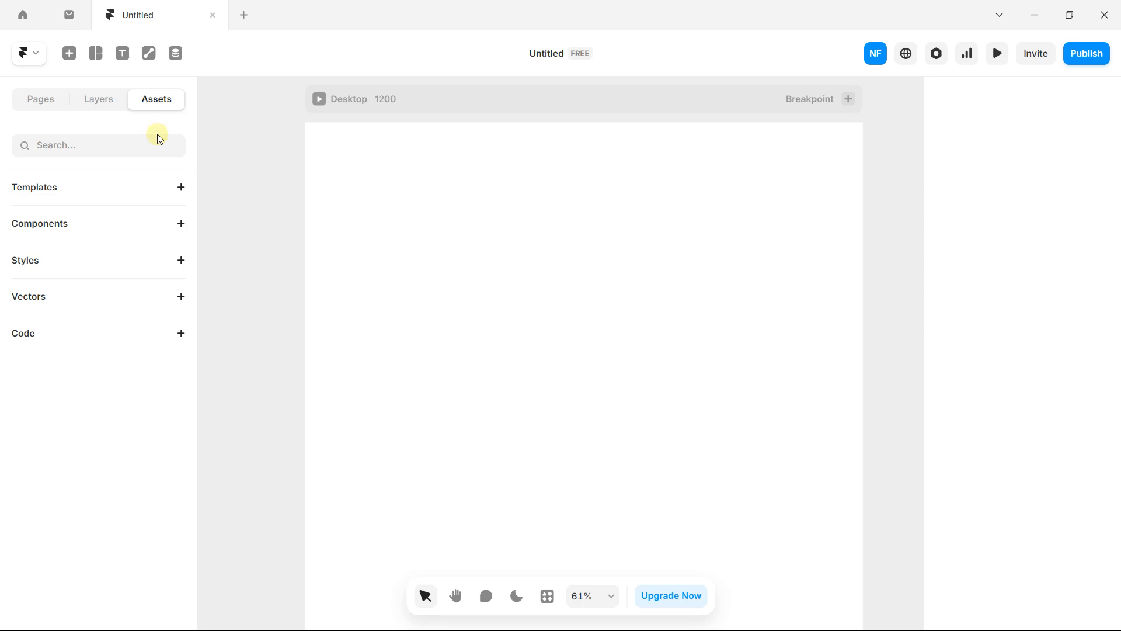
Step: Check the Home page's layer list and the whole Desktop frame for leftover elements
left_click(115, 105)
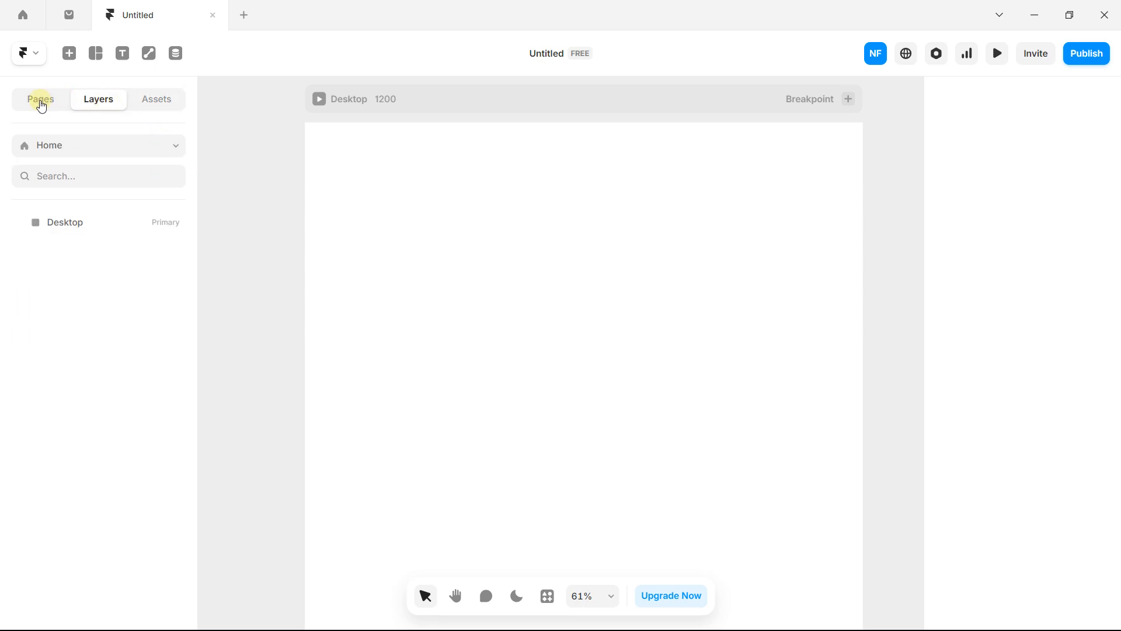
left_click(42, 107)
left_click(107, 105)
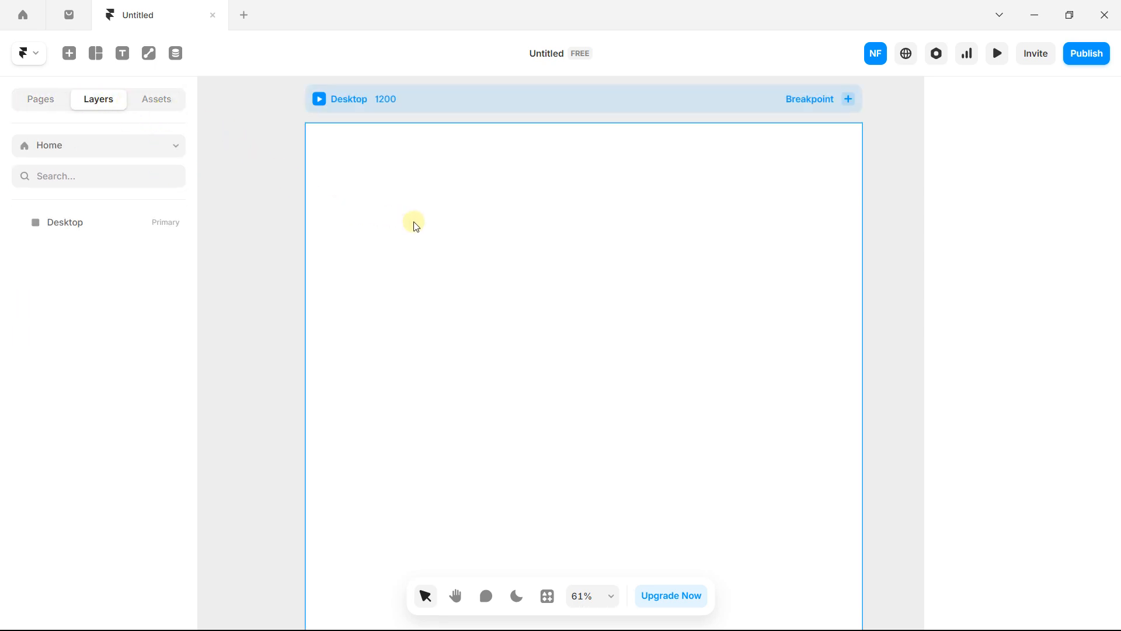
scroll(417, 226, "down", 5)
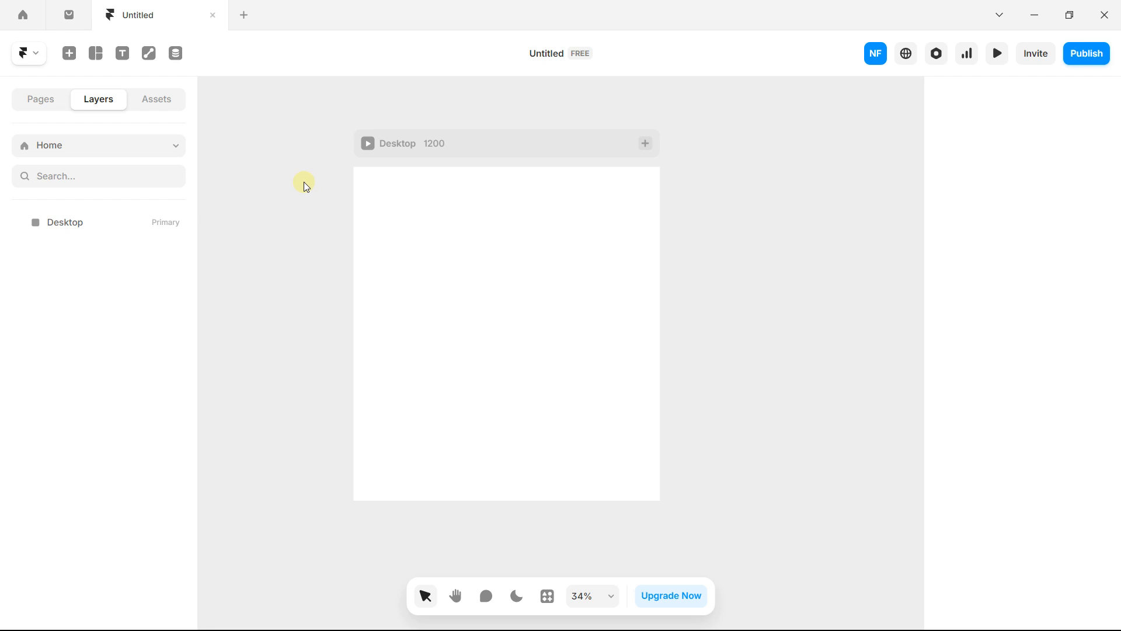
scroll(304, 181, "down", 1)
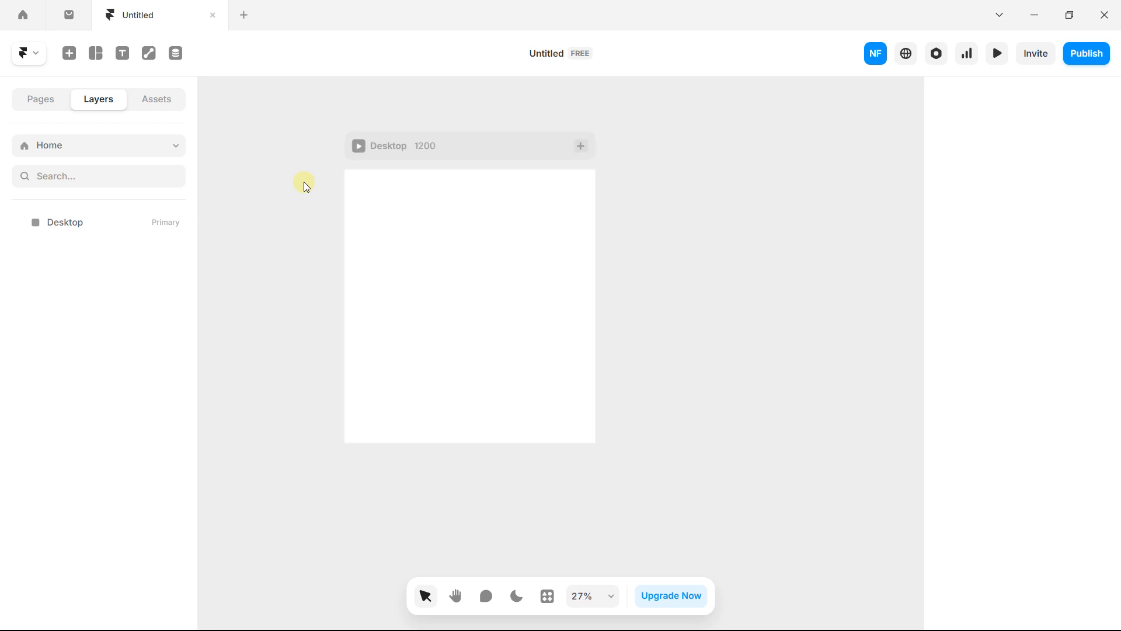